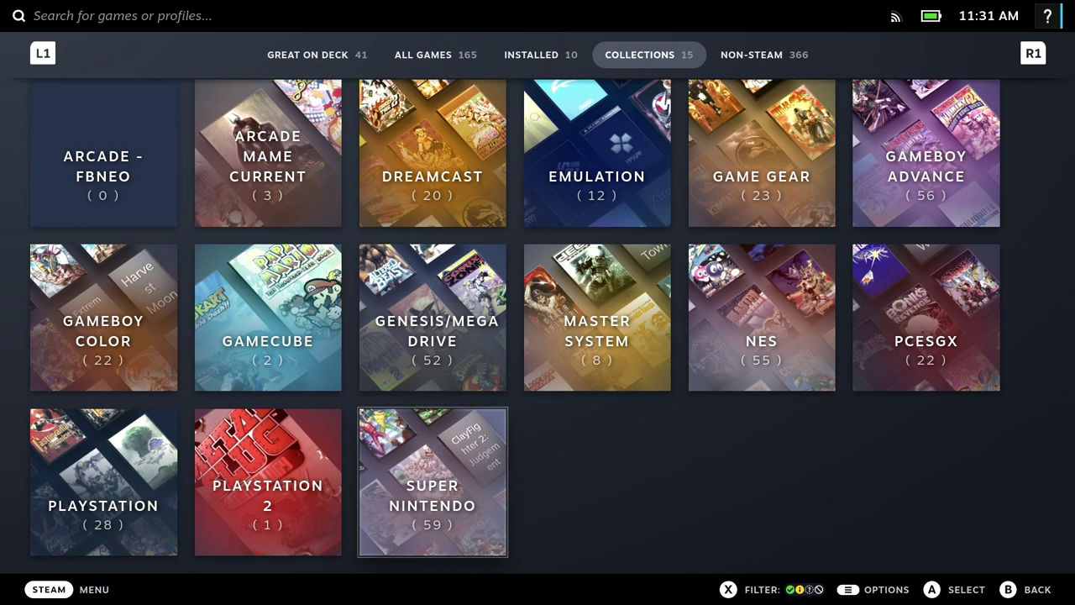
# Step: Look over the console collections in the library, from Dreamcast and PlayStation 2 to NES and PCESGX
pyautogui.press('Up')
pyautogui.press('Up')
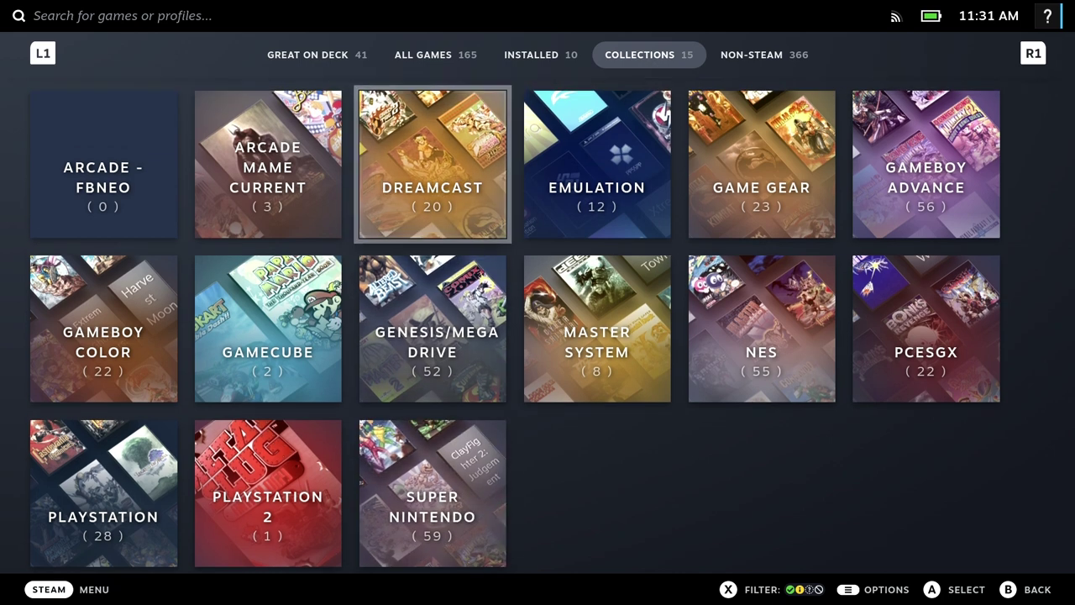
pyautogui.press('Down')
pyautogui.press('Left')
pyautogui.press('Down')
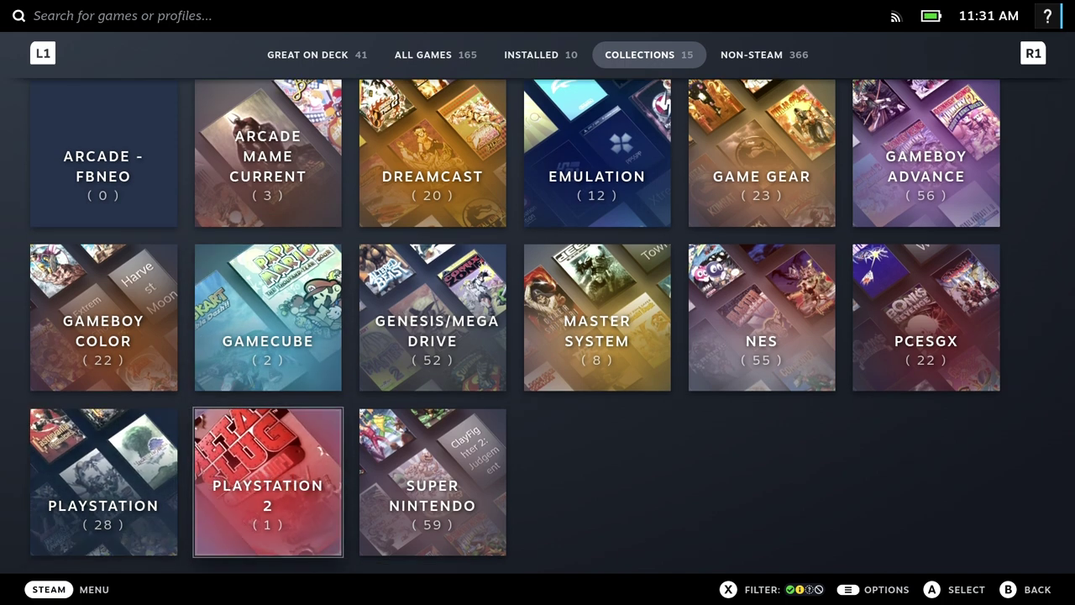
pyautogui.press('Up')
pyautogui.press('Right')
pyautogui.press('Right')
pyautogui.press('Right')
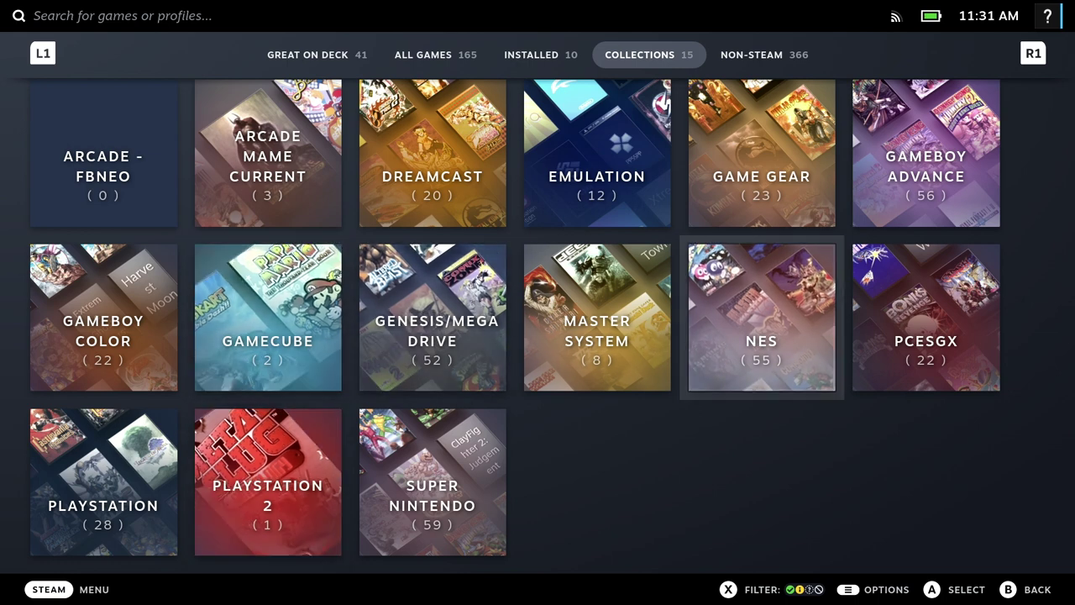
pyautogui.press('Right')
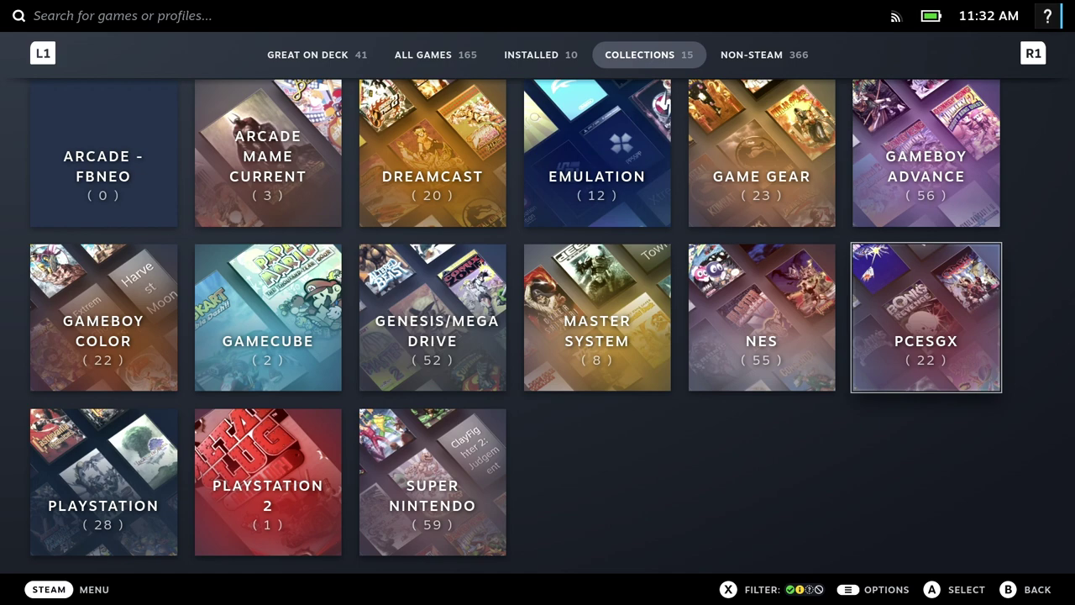
# Step: Switch the Steam Deck from gaming mode to the desktop through its power options
pyautogui.hotkey('ctrl', '2')
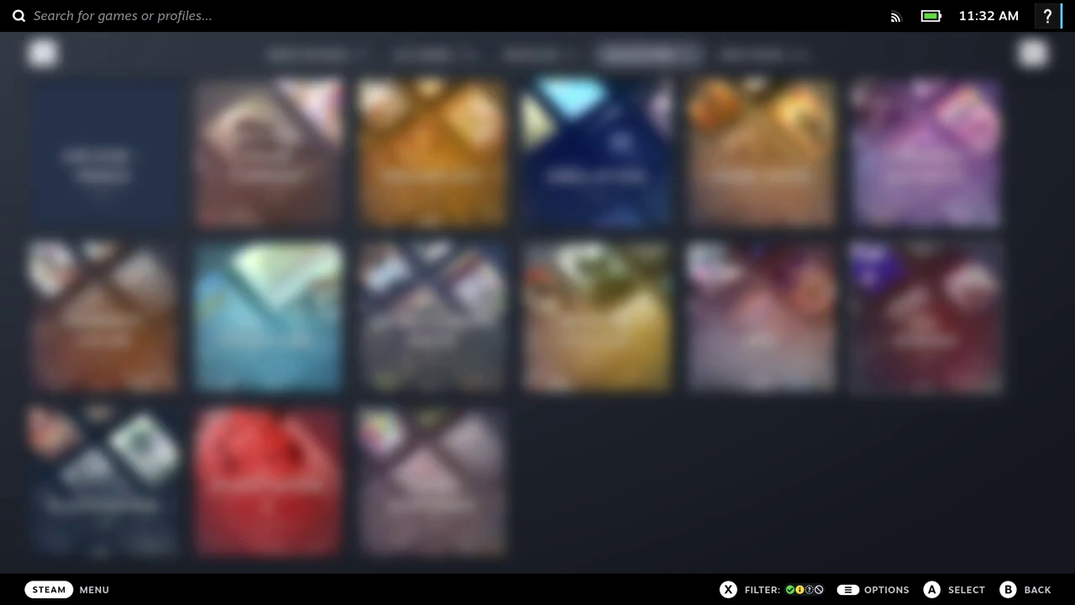
pyautogui.hotkey('ctrl', '1')
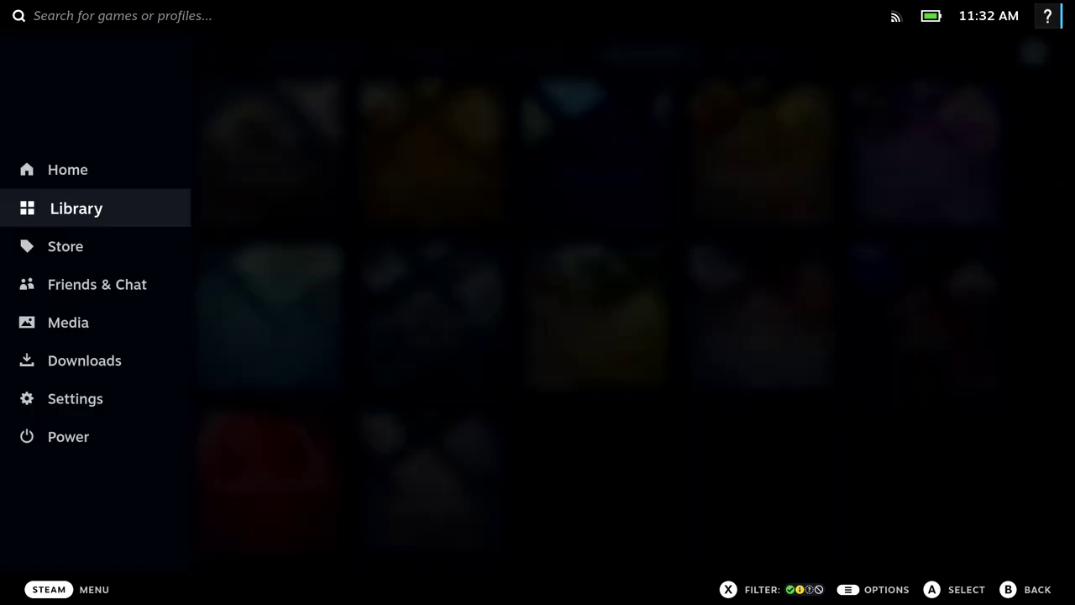
pyautogui.press('Down')
pyautogui.press('Down')
pyautogui.press('Down')
pyautogui.press('Down')
pyautogui.press('Down')
pyautogui.press('Down')
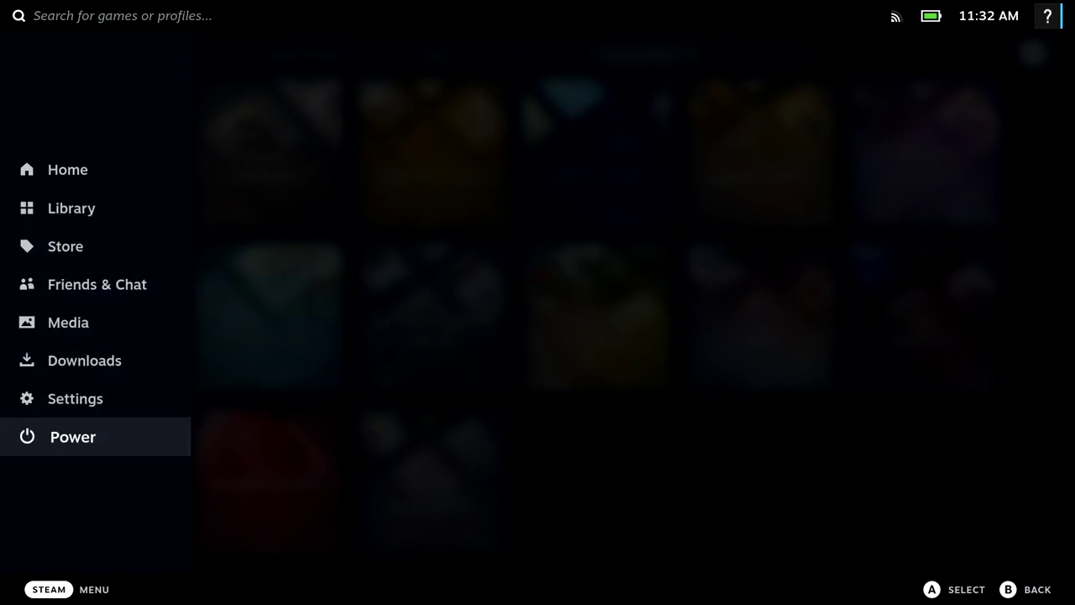
pyautogui.press('Return')
pyautogui.press('Down')
pyautogui.press('Down')
pyautogui.press('Down')
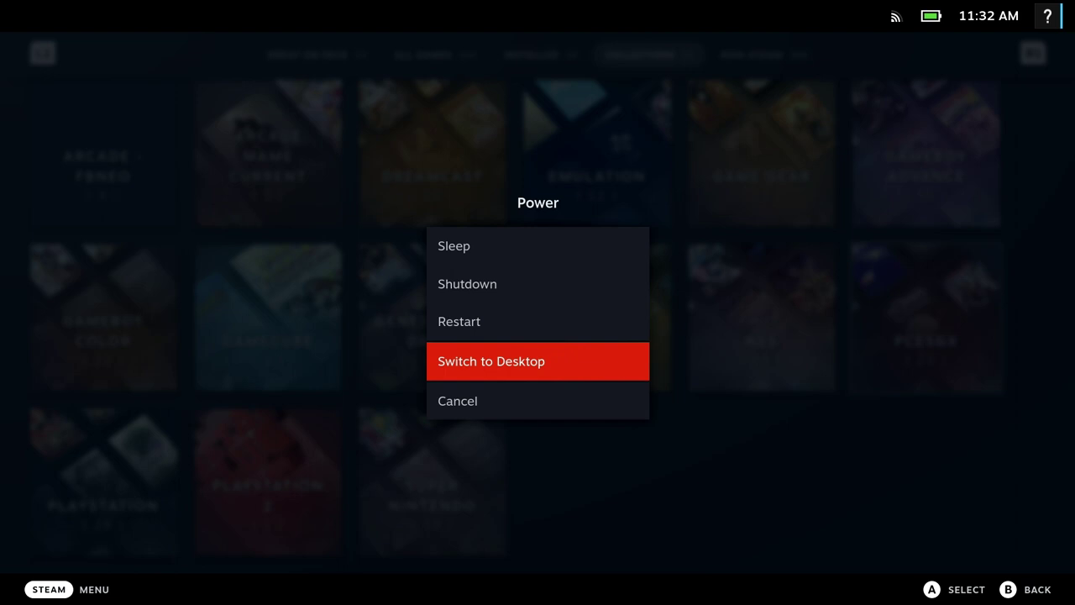
pyautogui.press('Return')
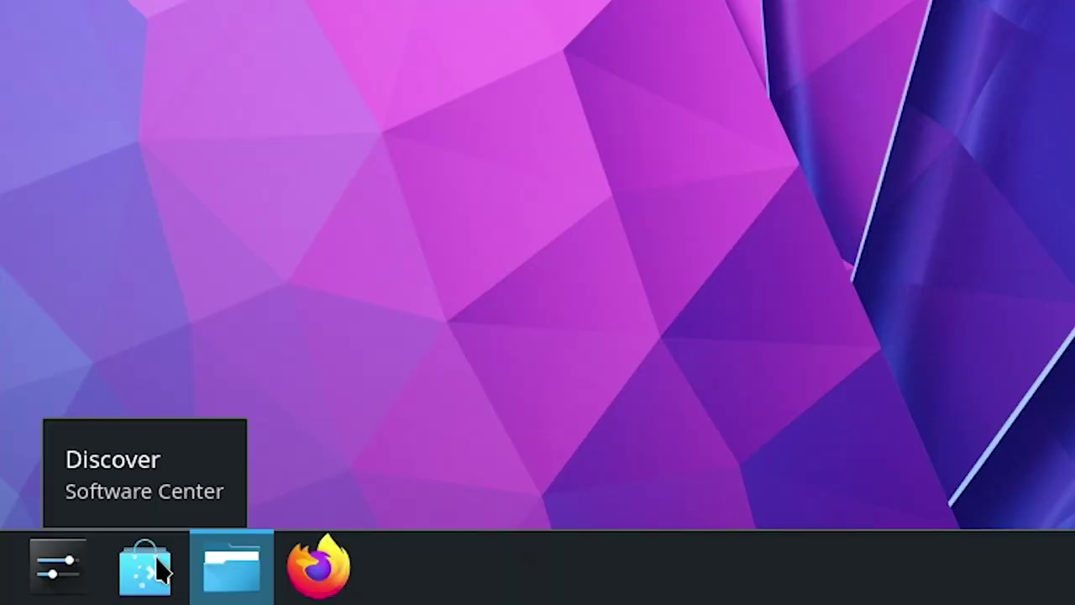
# Step: Launch the Discover software center and show the Emulators category within the Games applications
pyautogui.click(160, 571)
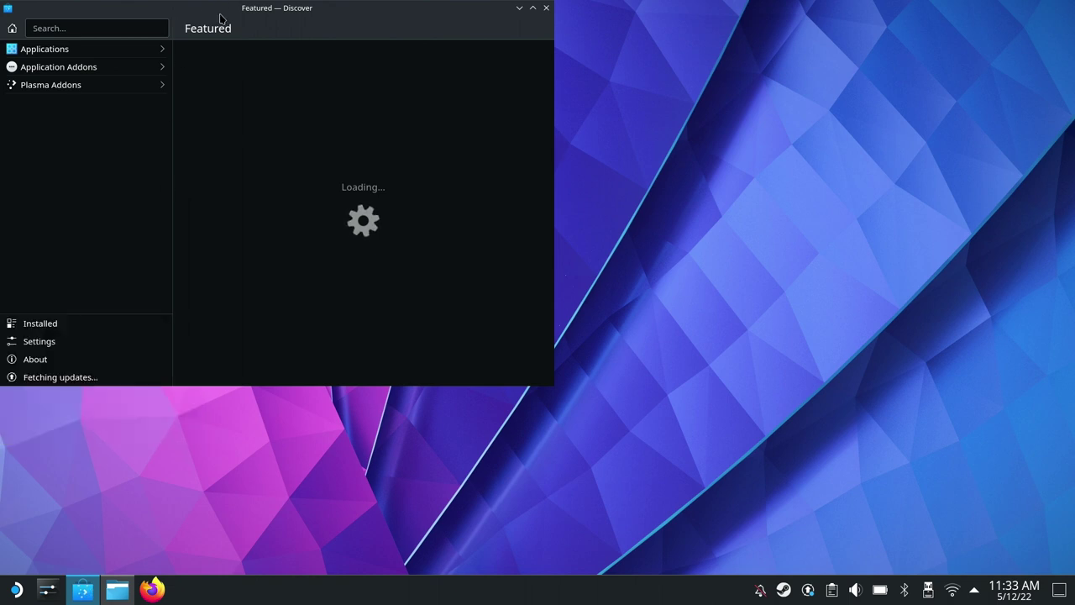
pyautogui.click(67, 52)
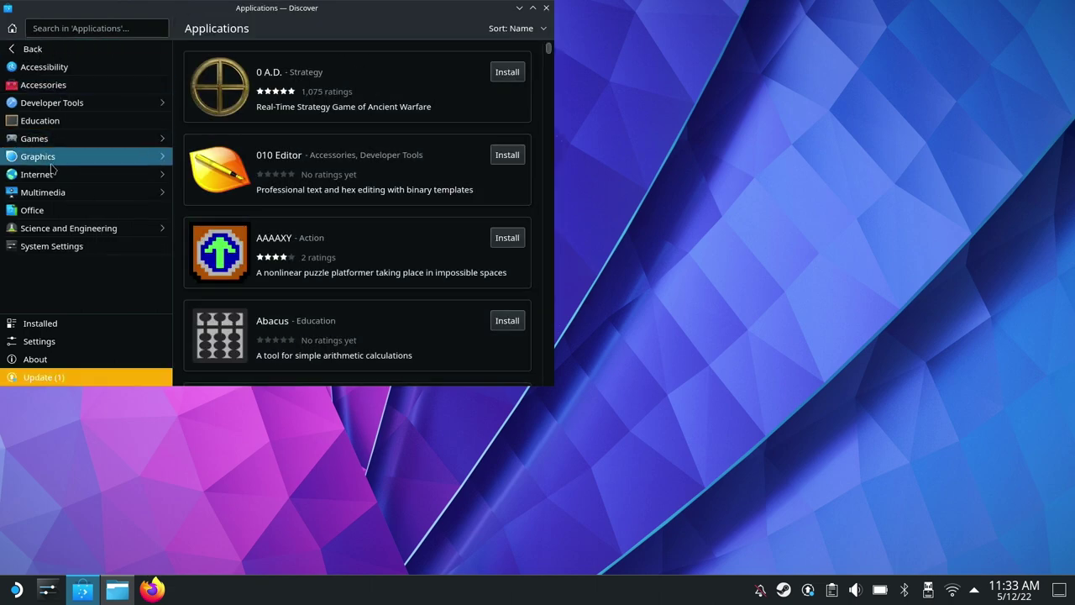
pyautogui.click(51, 139)
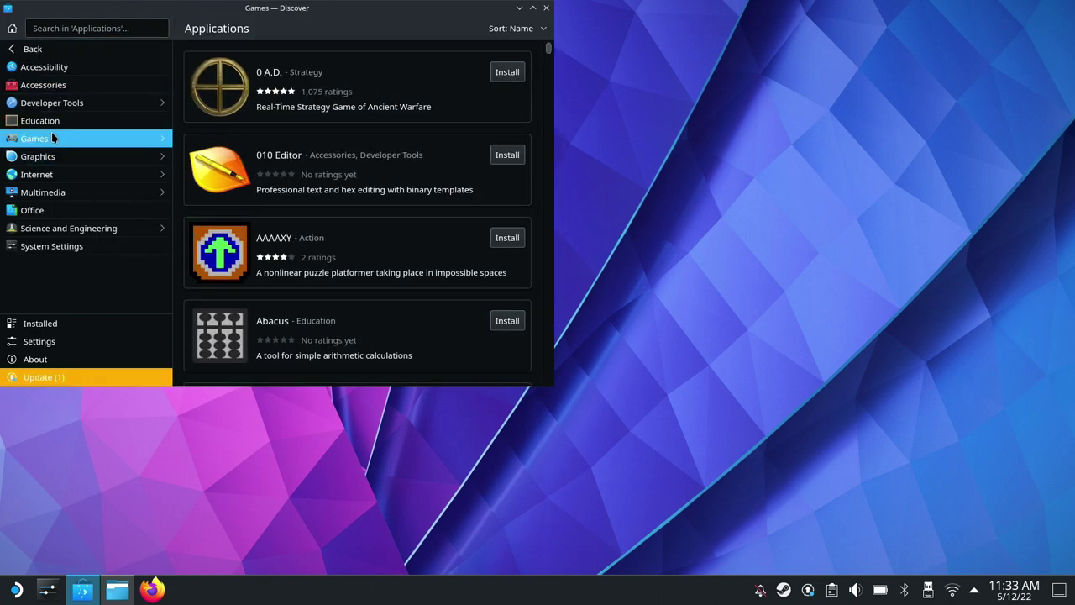
pyautogui.click(46, 137)
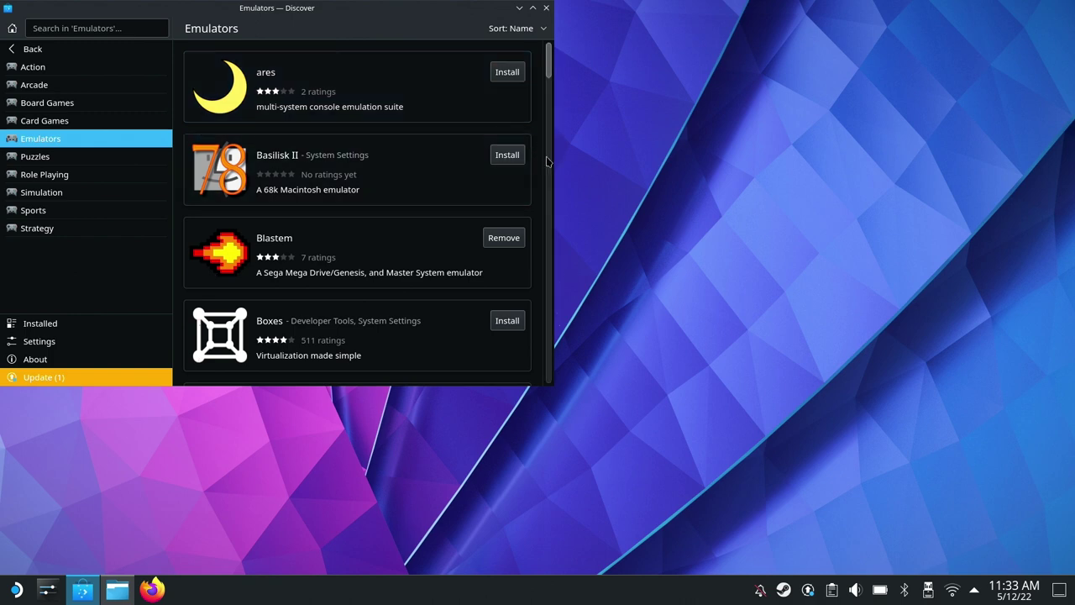
# Step: Examine the full list of available emulators down to yuzu, checking which systems they cover and which are installed
pyautogui.scroll(-1, 533, 183)
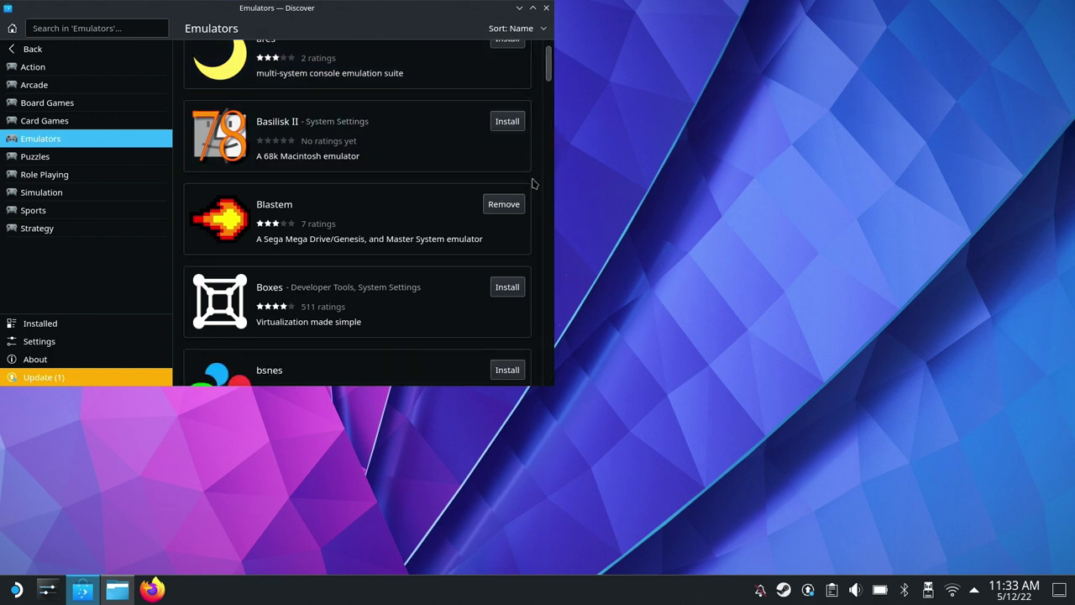
pyautogui.scroll(-1, 533, 183)
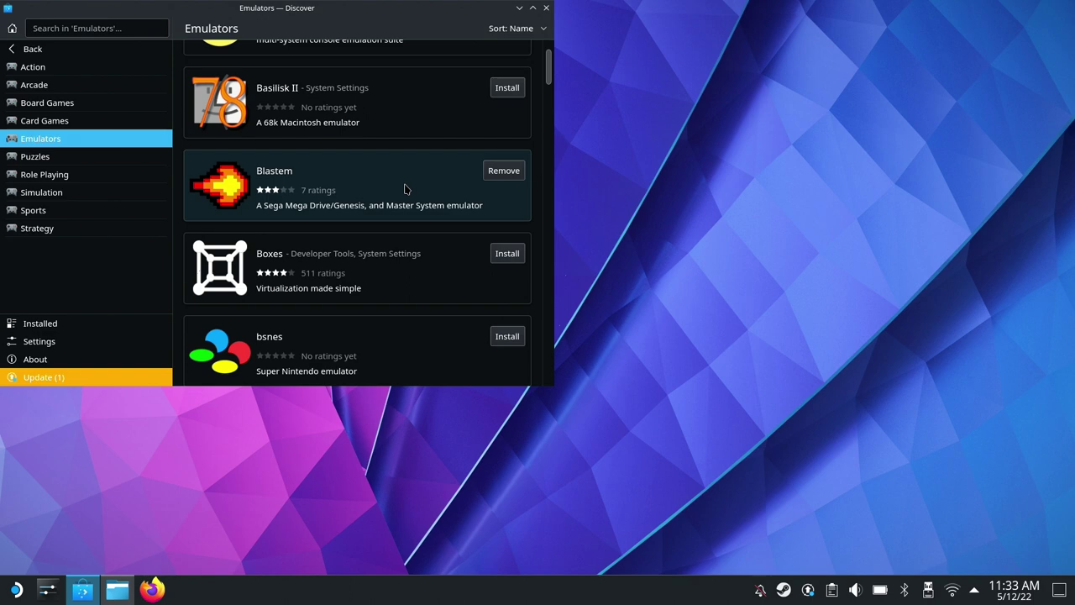
pyautogui.scroll(-4, 405, 188)
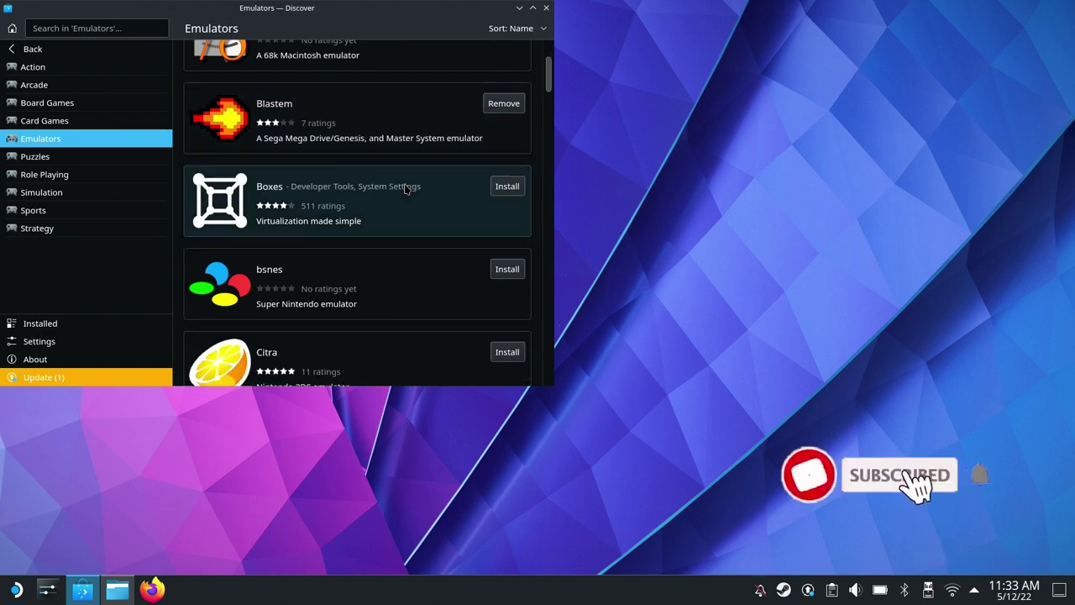
pyautogui.scroll(-2, 404, 187)
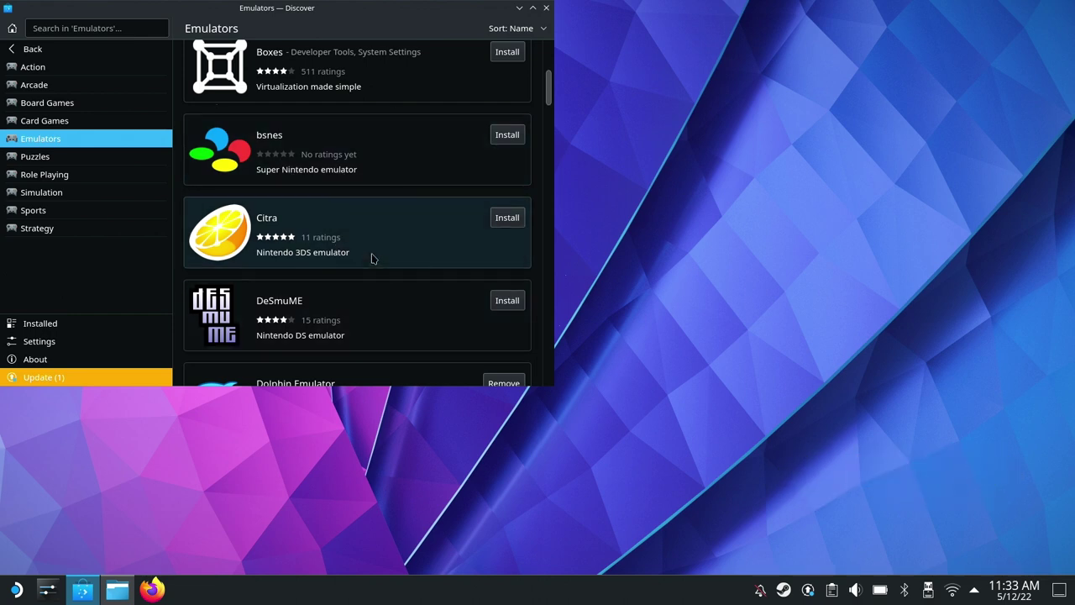
pyautogui.scroll(-3, 373, 258)
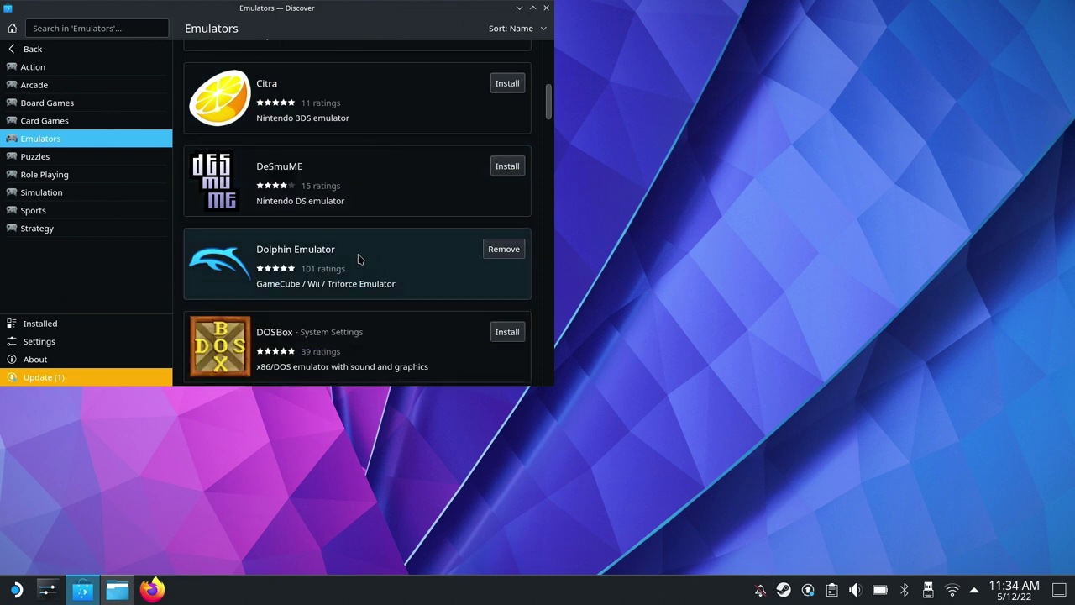
pyautogui.scroll(-4, 358, 259)
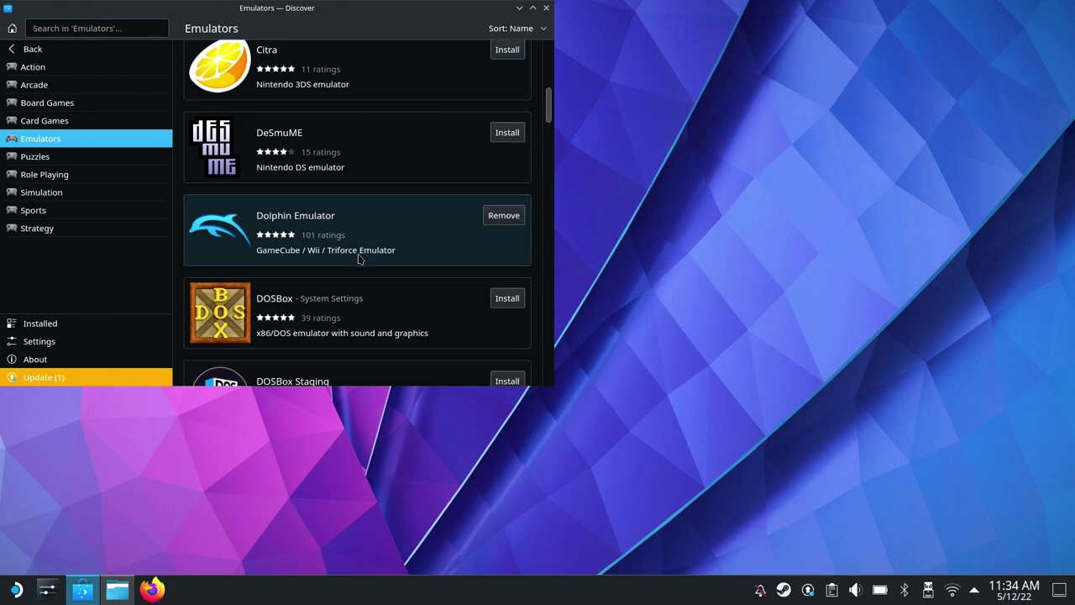
pyautogui.scroll(-2, 358, 259)
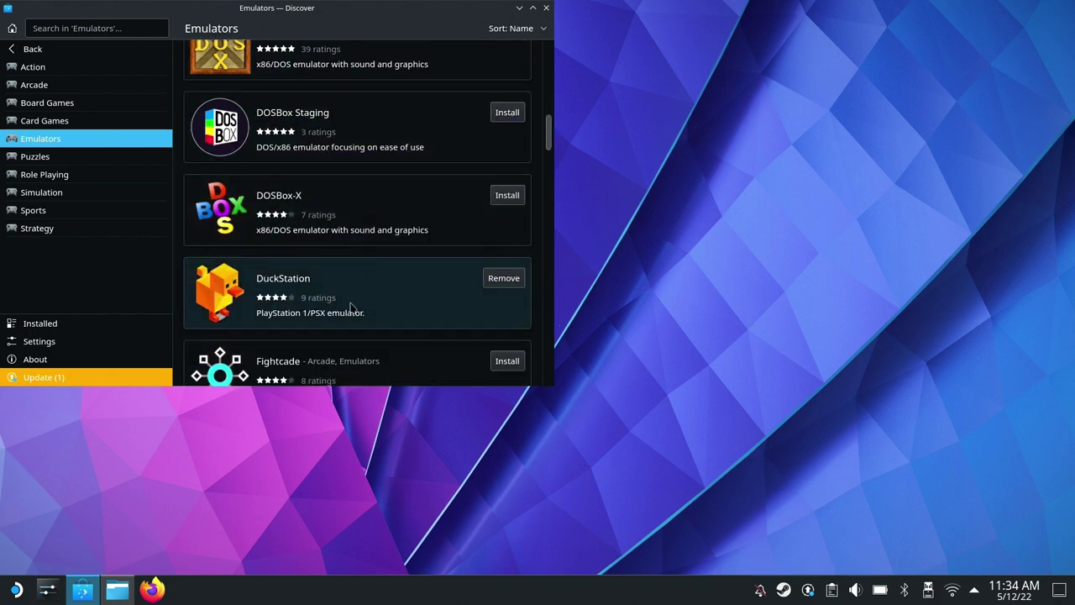
pyautogui.scroll(-2, 350, 305)
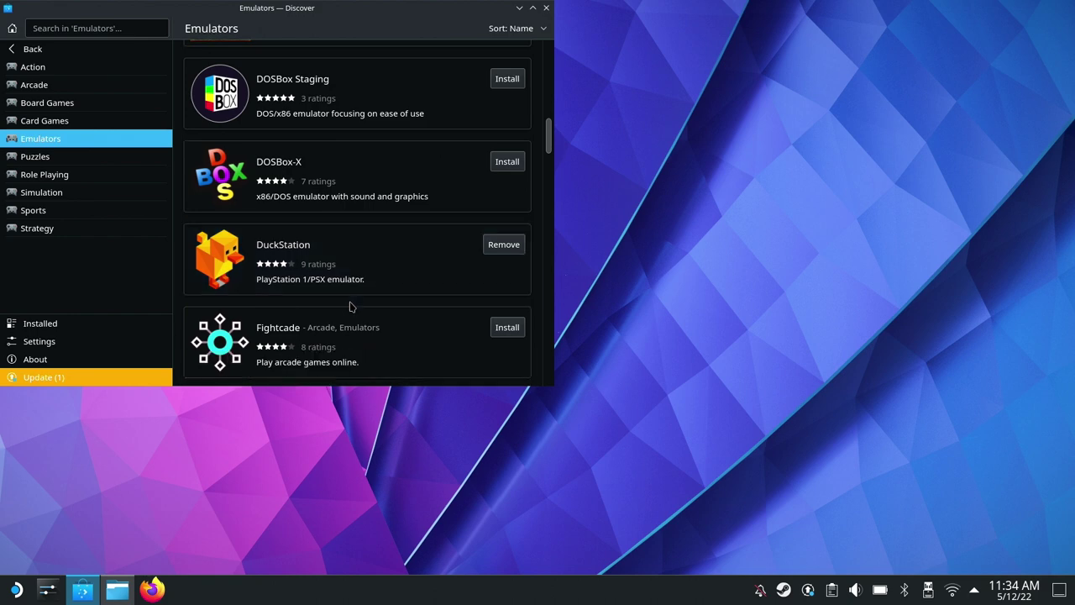
pyautogui.scroll(-3, 351, 305)
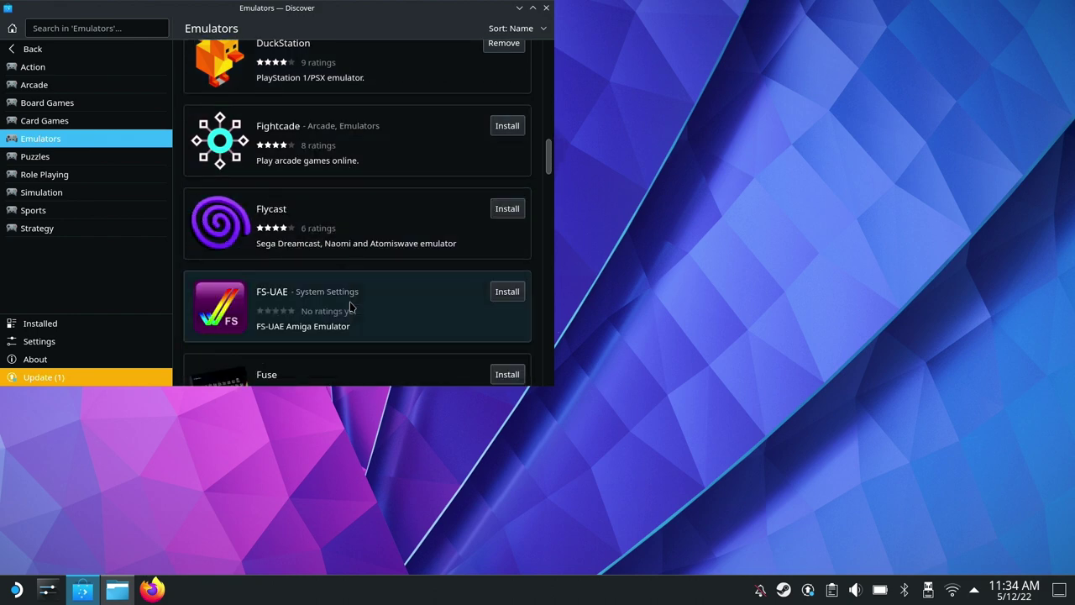
pyautogui.scroll(-6, 350, 305)
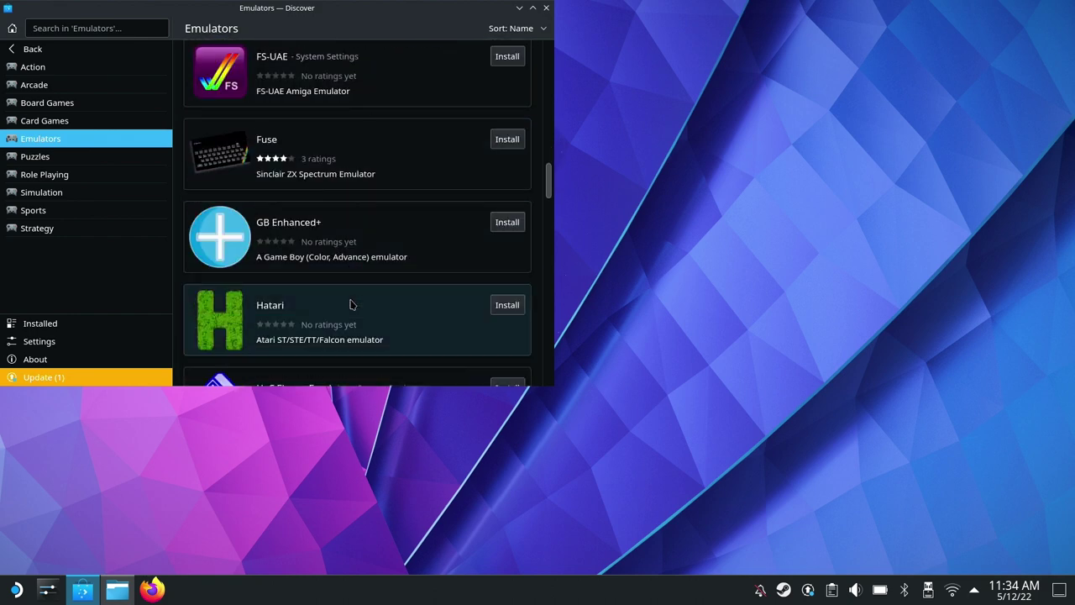
pyautogui.scroll(-4, 350, 305)
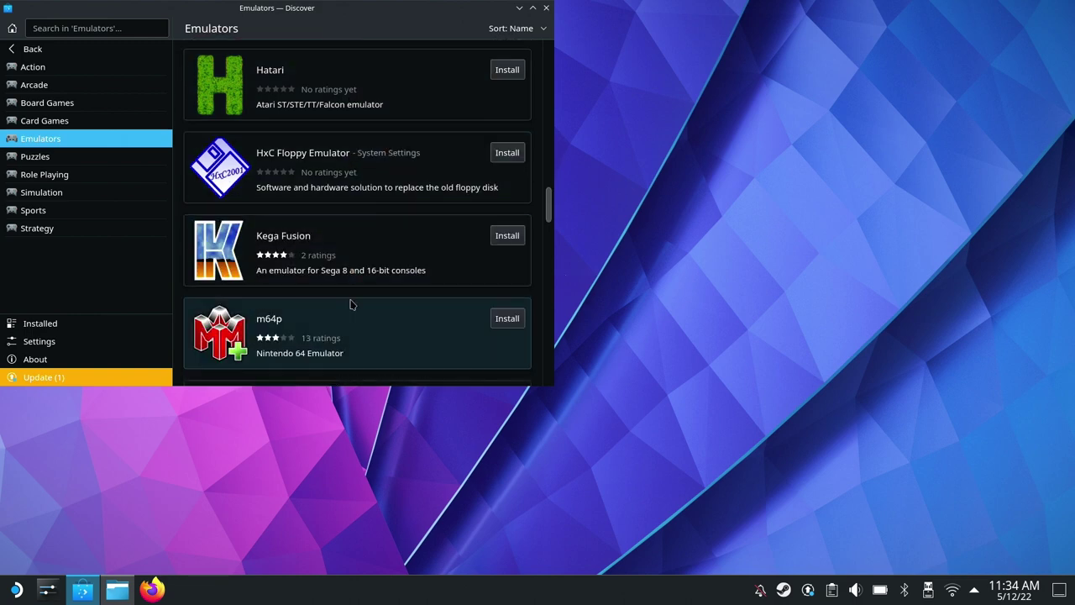
pyautogui.scroll(-2, 350, 305)
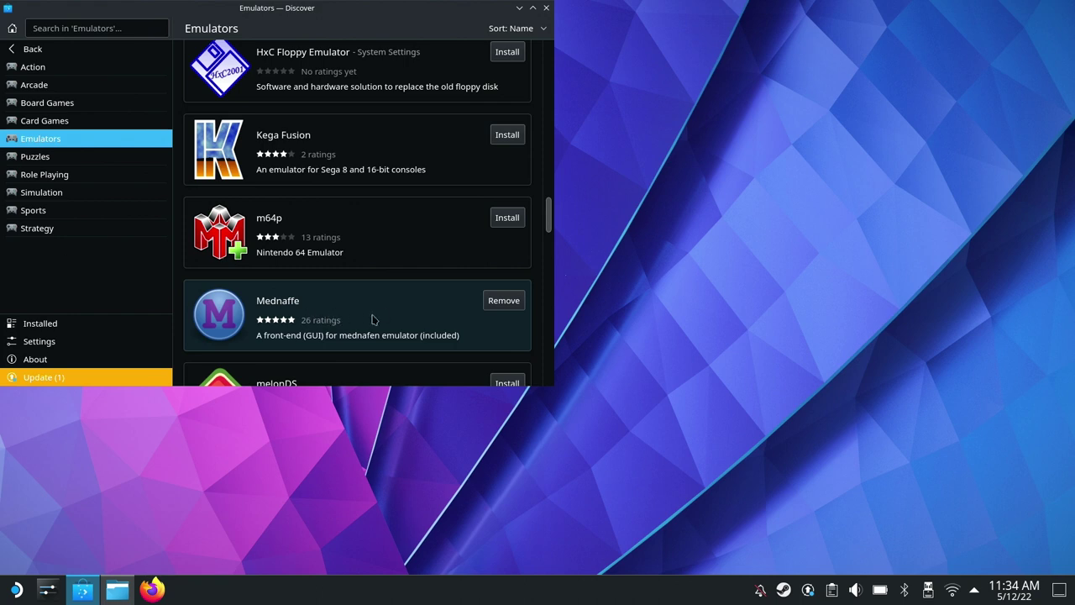
pyautogui.scroll(-4, 411, 315)
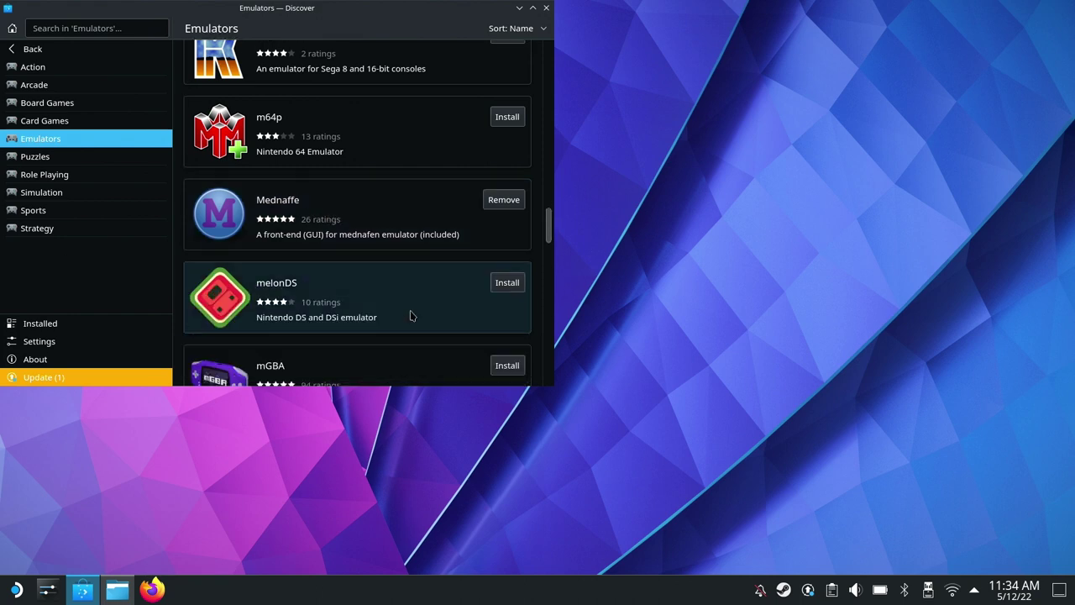
pyautogui.scroll(-6, 411, 315)
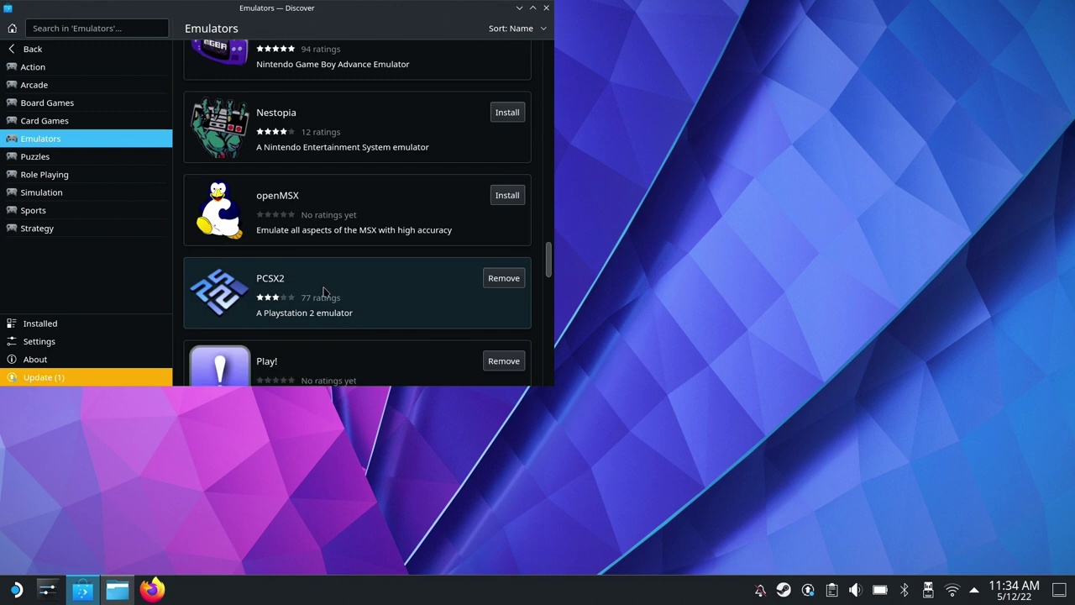
pyautogui.scroll(-2, 326, 293)
pyautogui.scroll(-6, 326, 292)
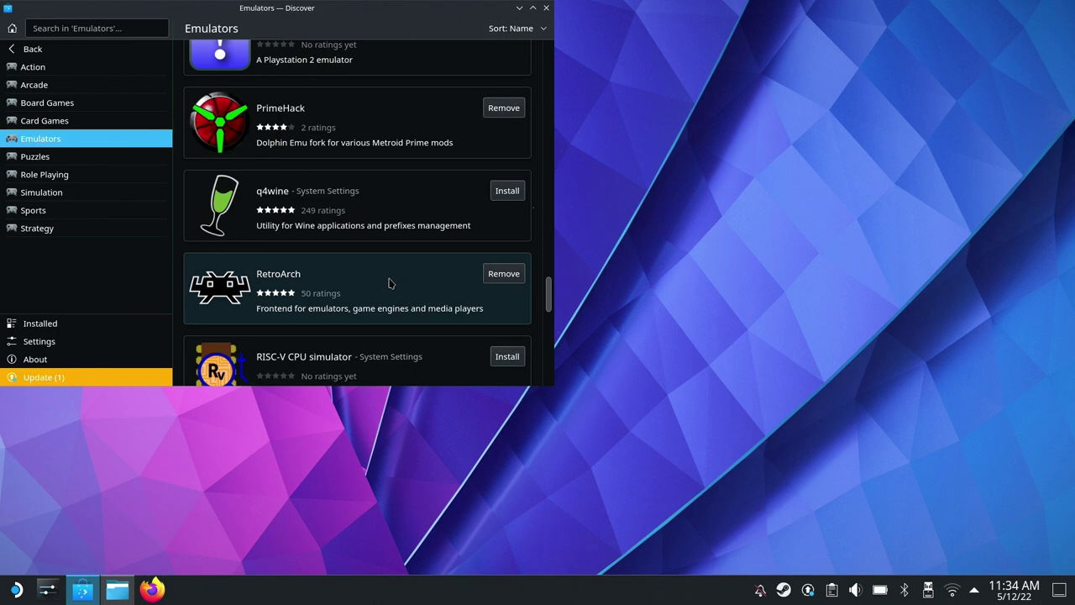
pyautogui.scroll(-3, 389, 283)
pyautogui.scroll(-3, 389, 283)
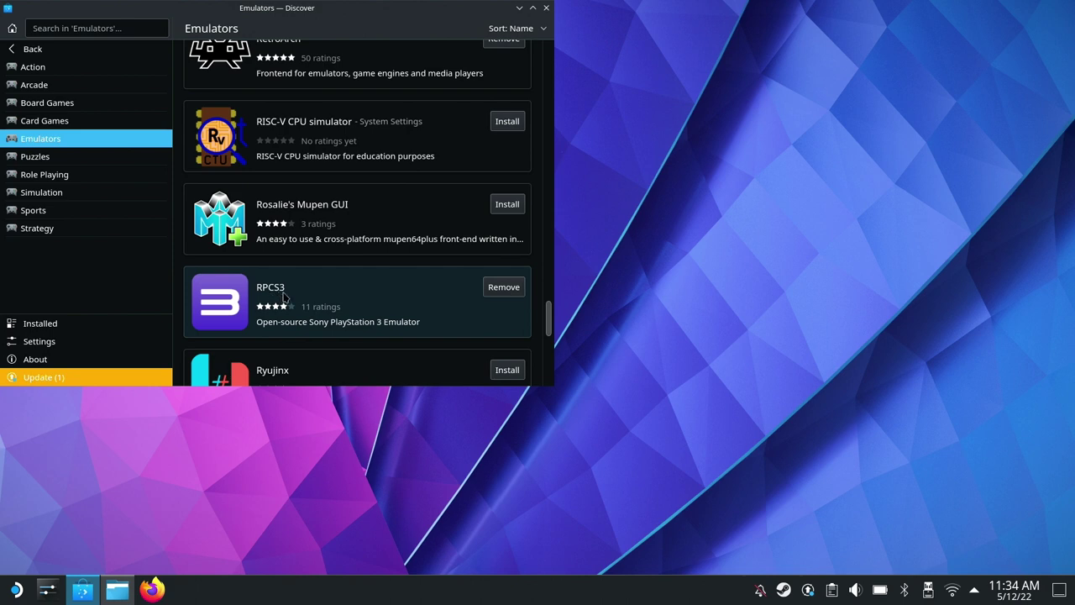
pyautogui.scroll(-1, 283, 296)
pyautogui.scroll(-2, 283, 295)
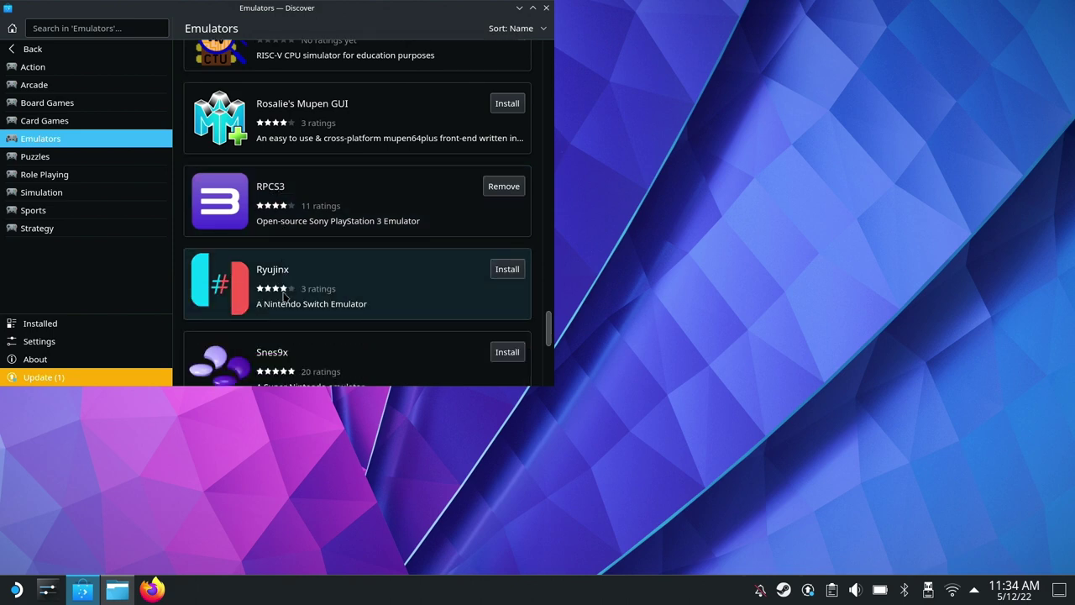
pyautogui.scroll(-7, 282, 295)
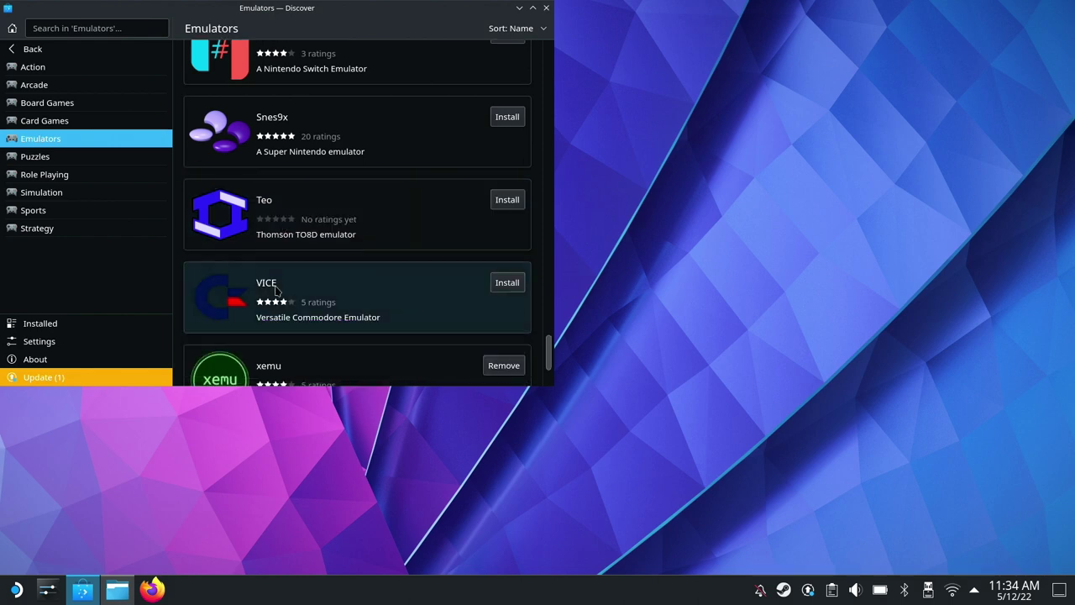
pyautogui.scroll(-2, 275, 289)
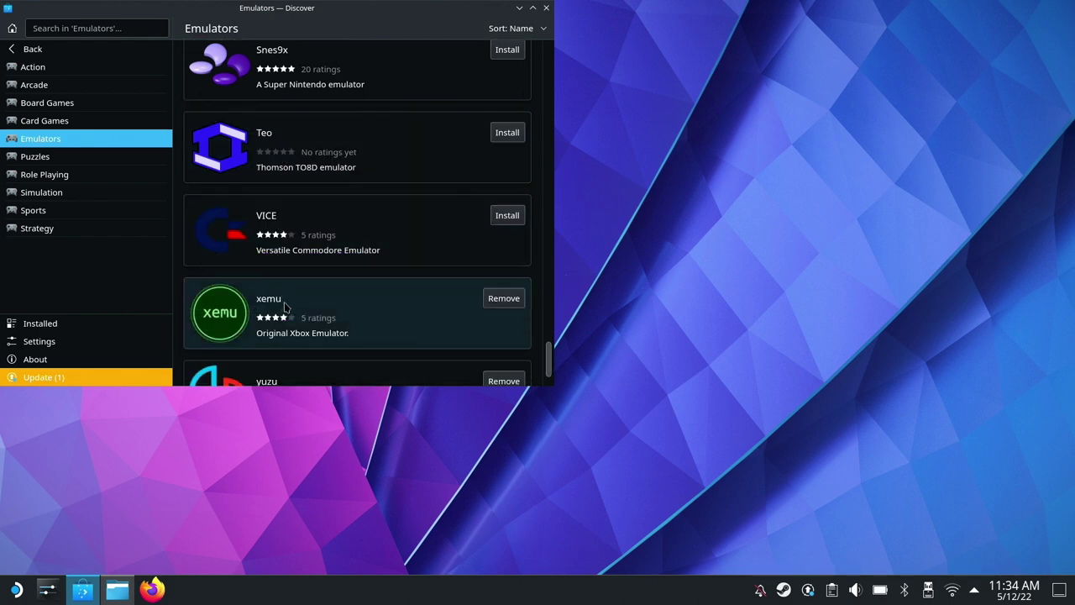
pyautogui.scroll(-2, 285, 307)
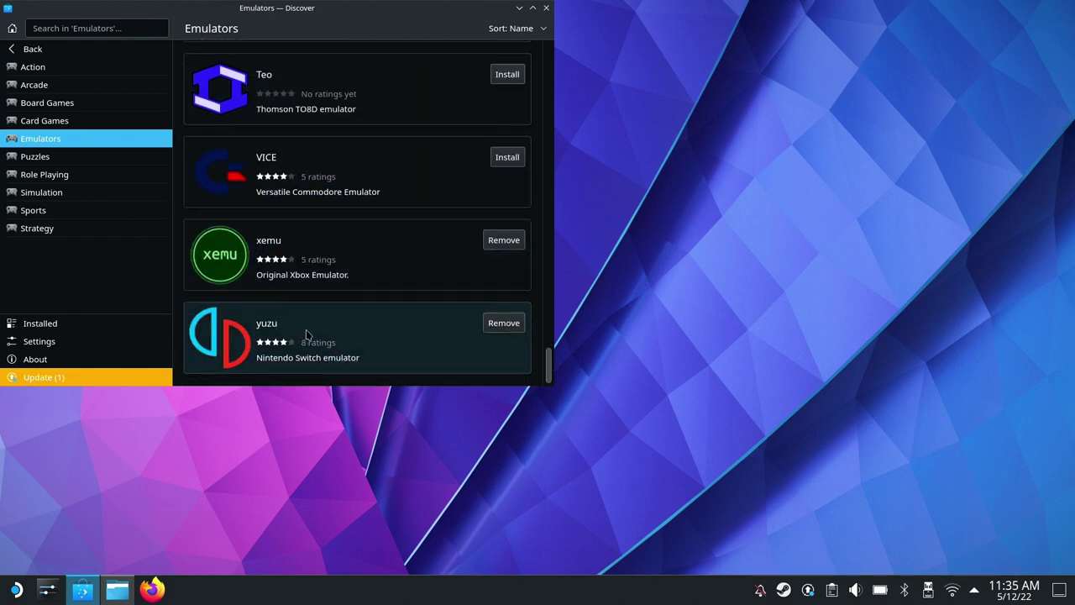
pyautogui.scroll(10, 314, 328)
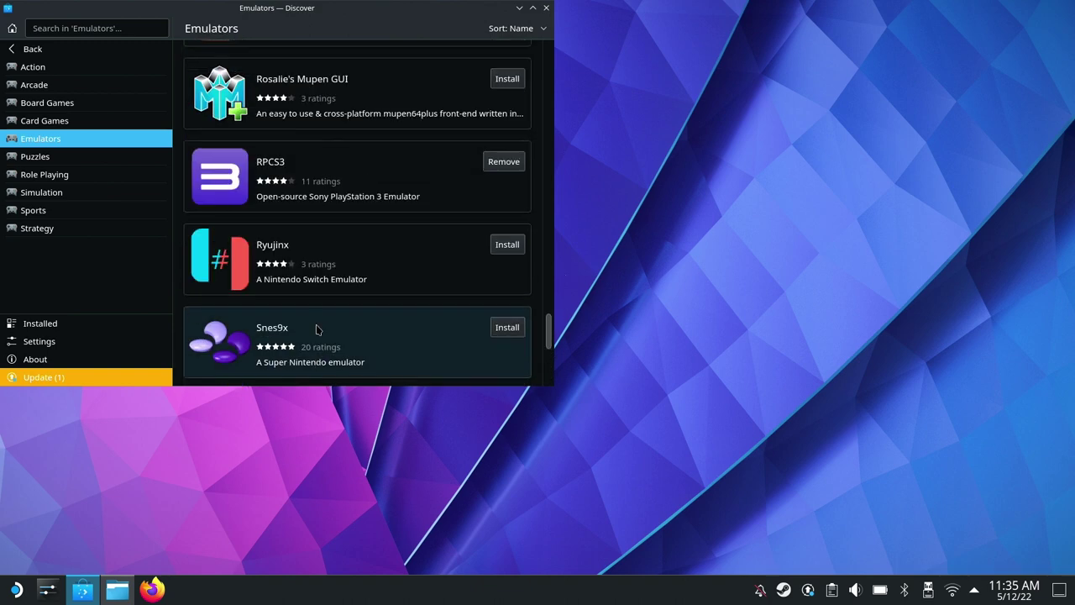
pyautogui.scroll(20, 317, 328)
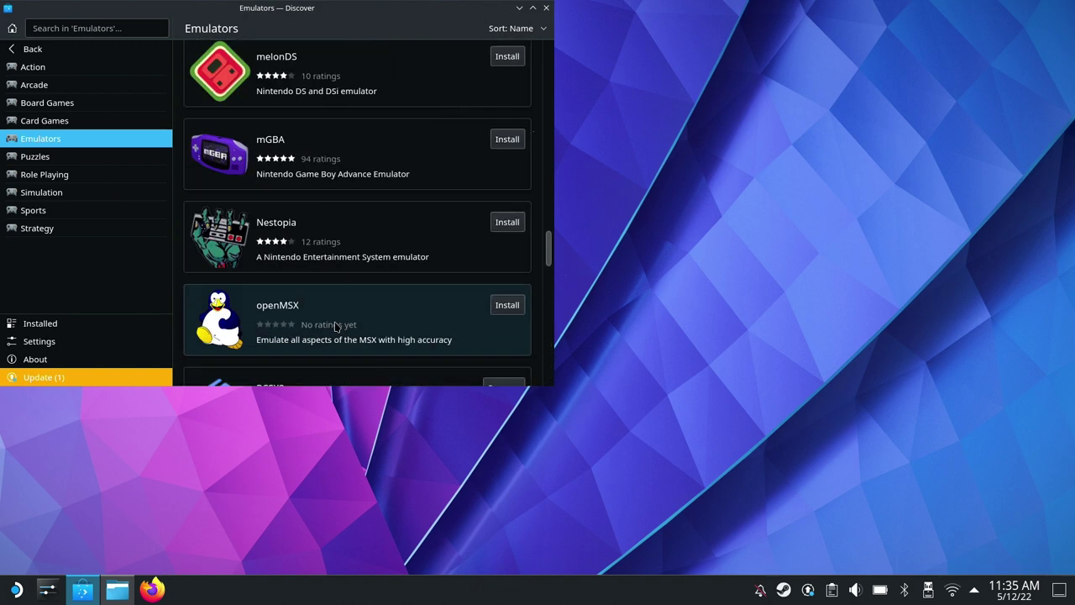
# Step: Install all pending application updates, including the one for RPCS3, and close the software center
pyautogui.scroll(5, 335, 327)
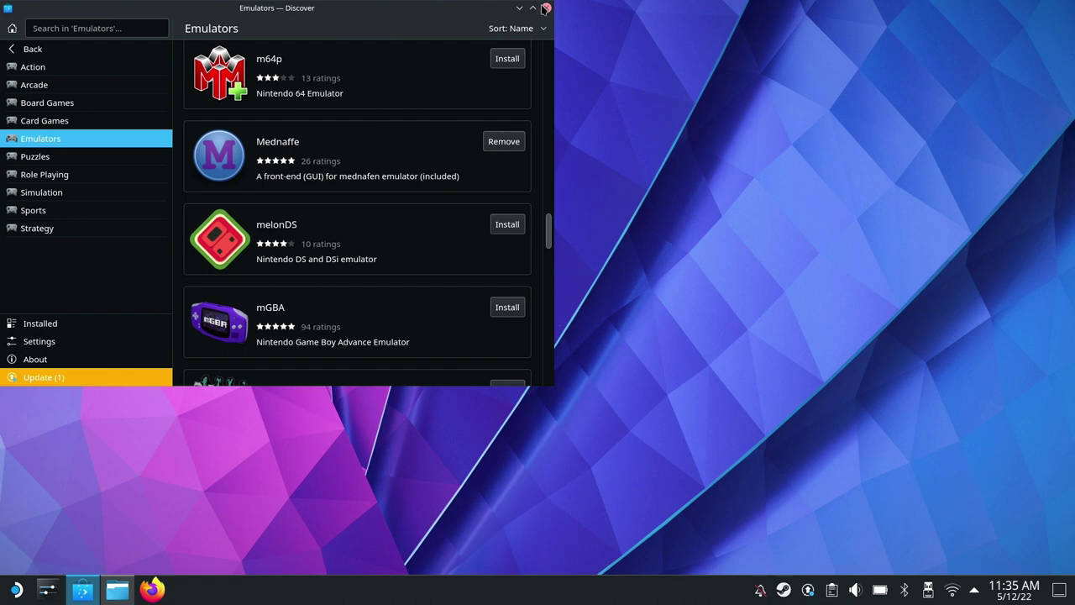
pyautogui.click(135, 380)
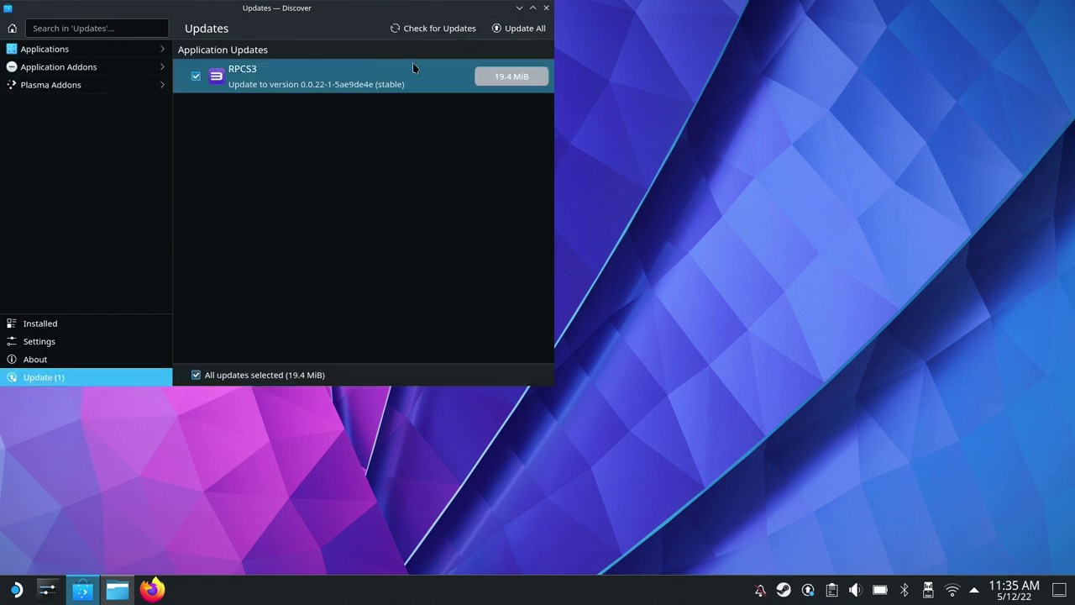
pyautogui.click(499, 30)
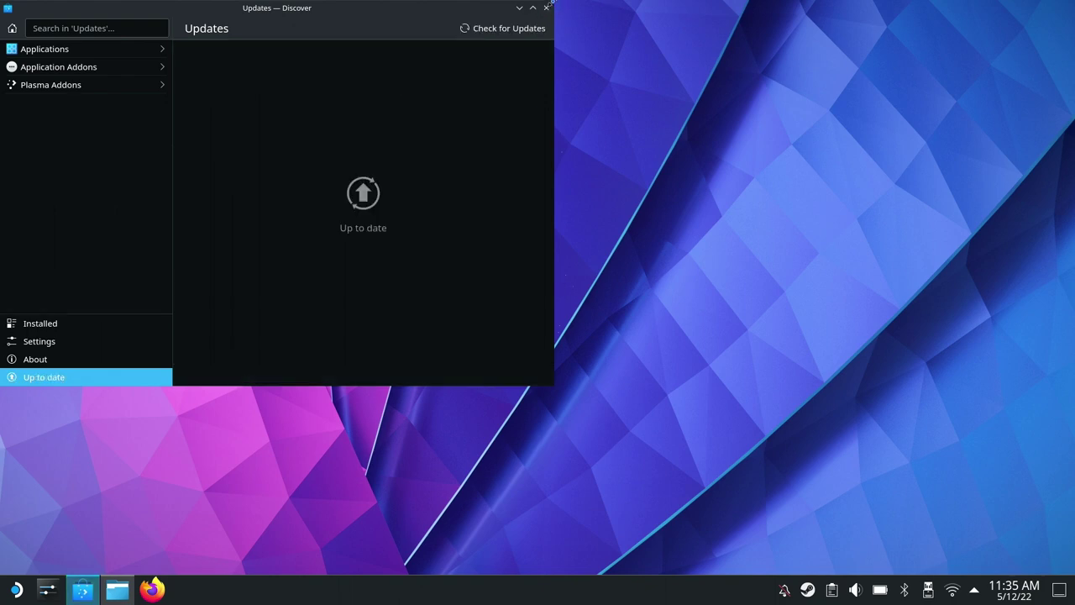
pyautogui.click(546, 8)
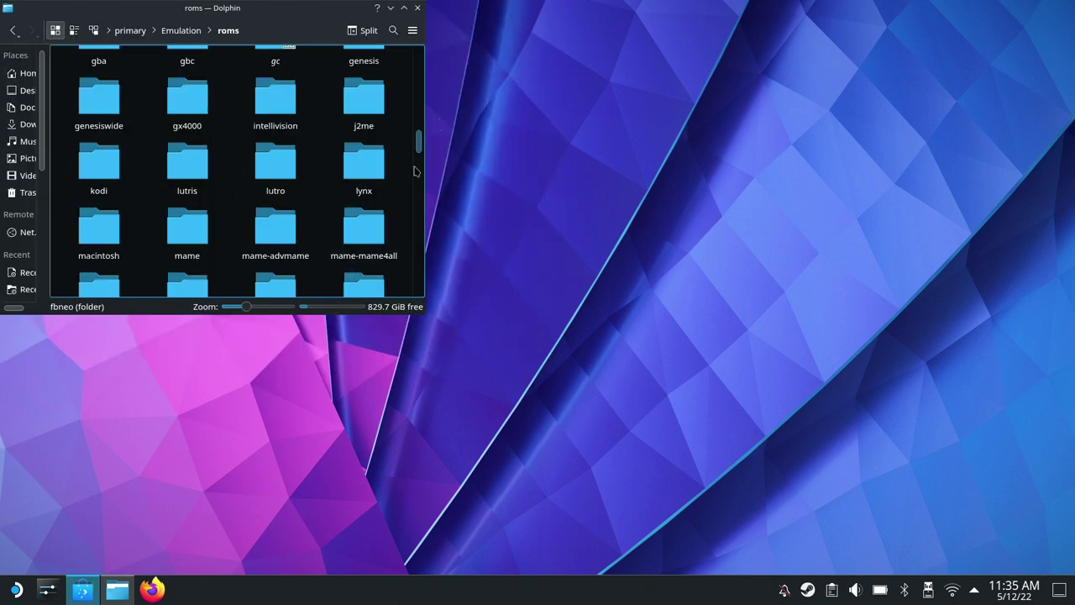
# Step: Look through the Games category of the application launcher down to yuzu to check which emulators are installed
pyautogui.click(15, 589)
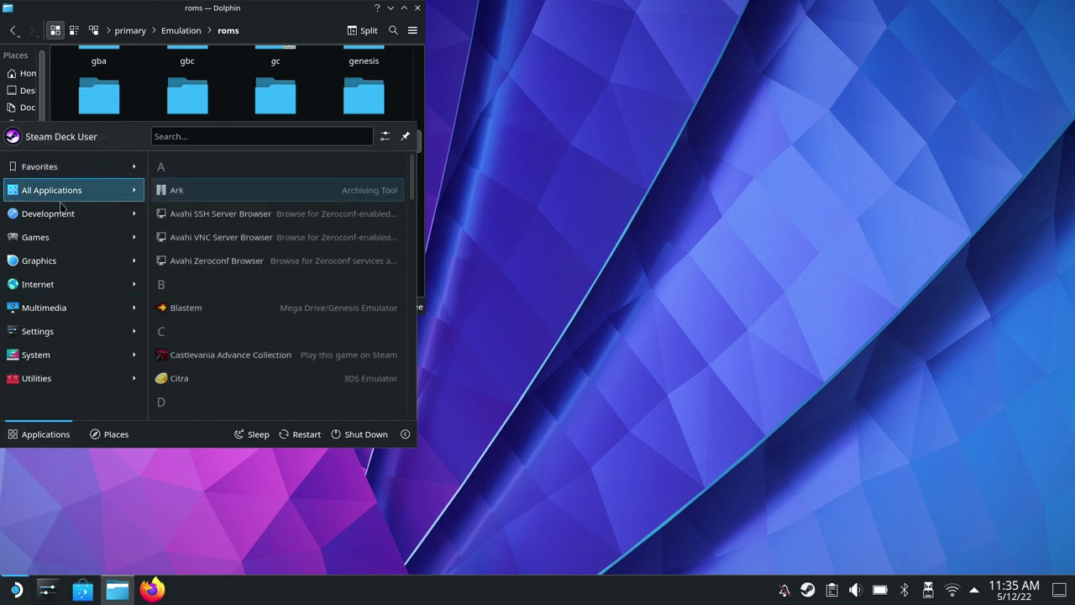
pyautogui.moveTo(70, 242)
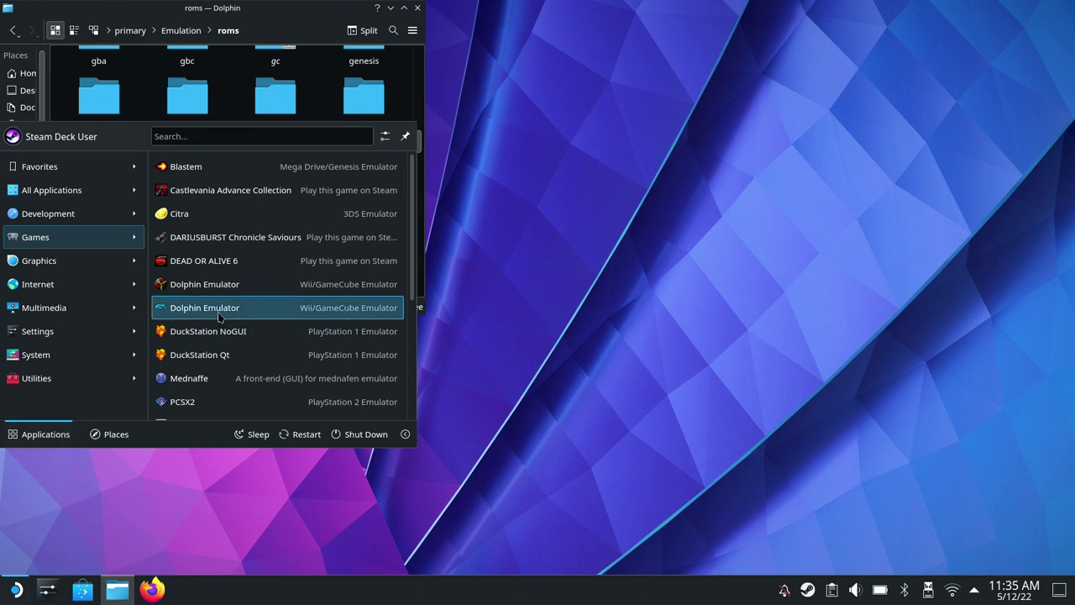
pyautogui.scroll(-5, 219, 316)
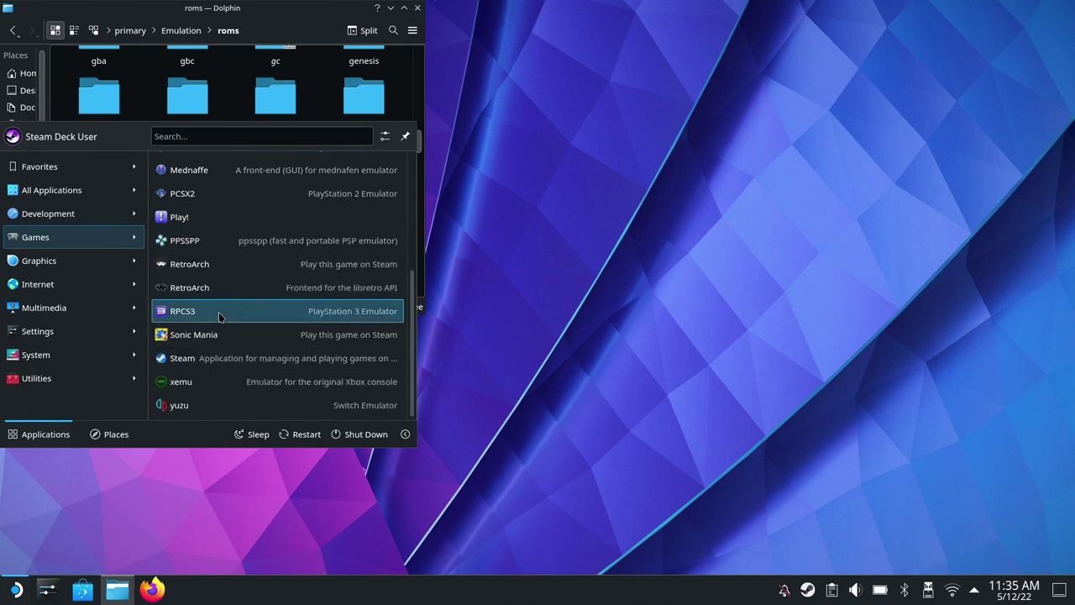
pyautogui.click(621, 418)
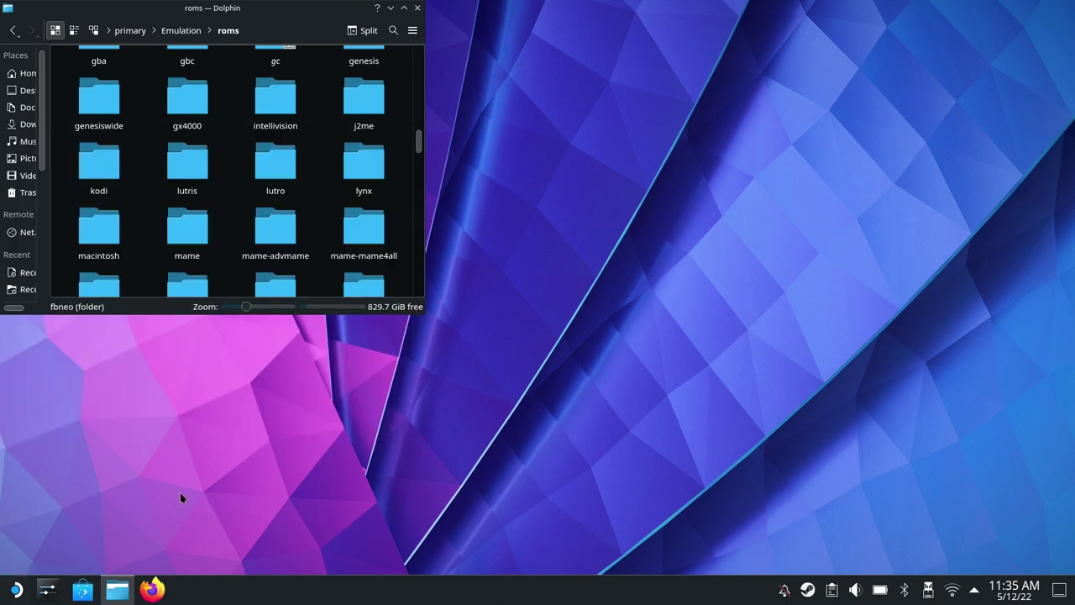
# Step: Minimize the file manager, switch to Firefox and load the website emudeck.com
pyautogui.click(390, 7)
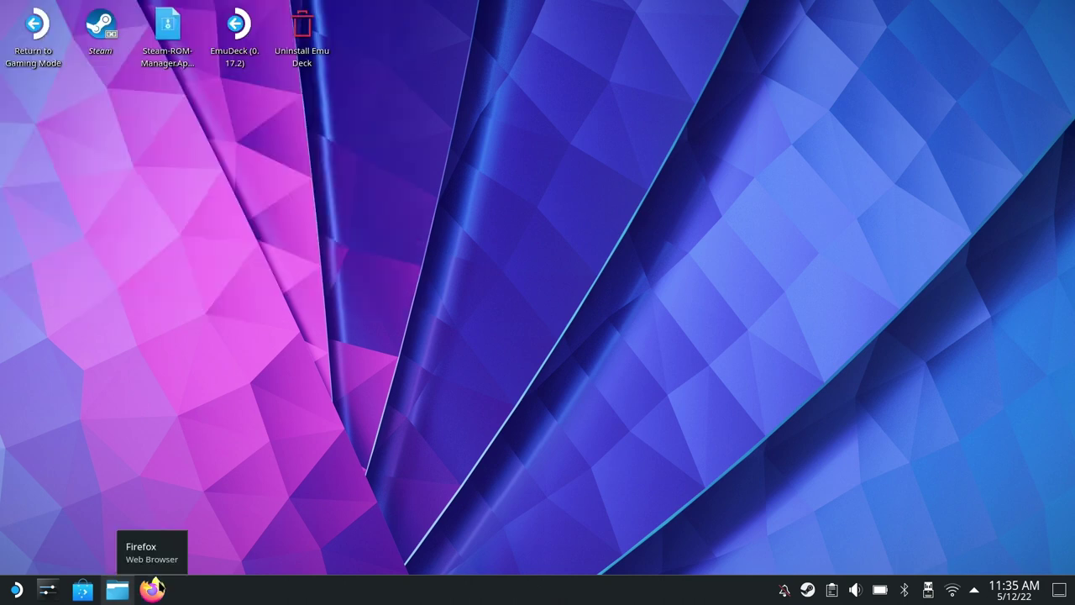
pyautogui.click(152, 588)
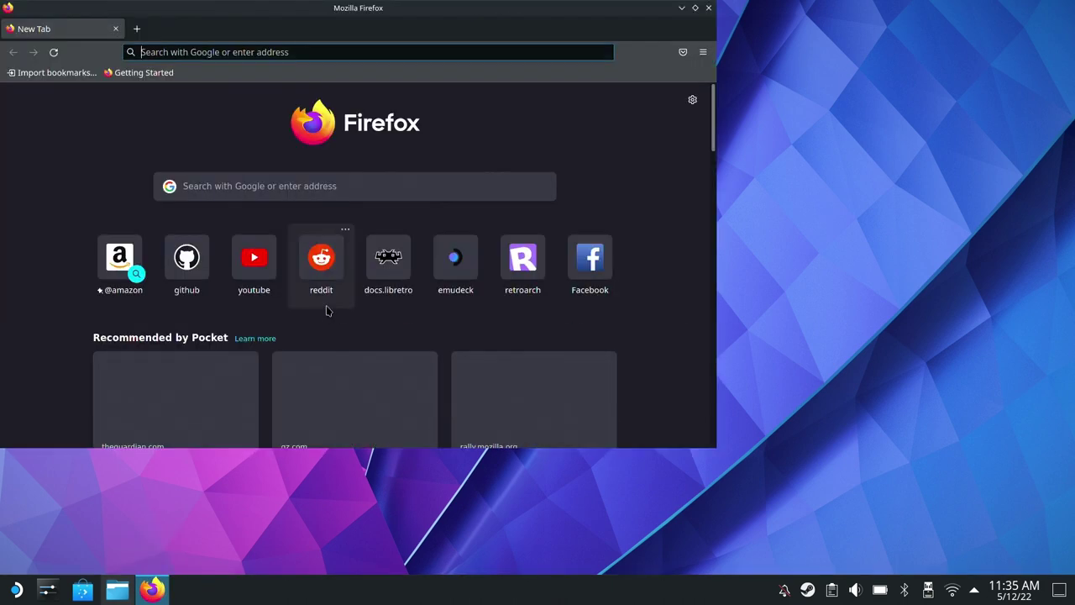
pyautogui.click(344, 51)
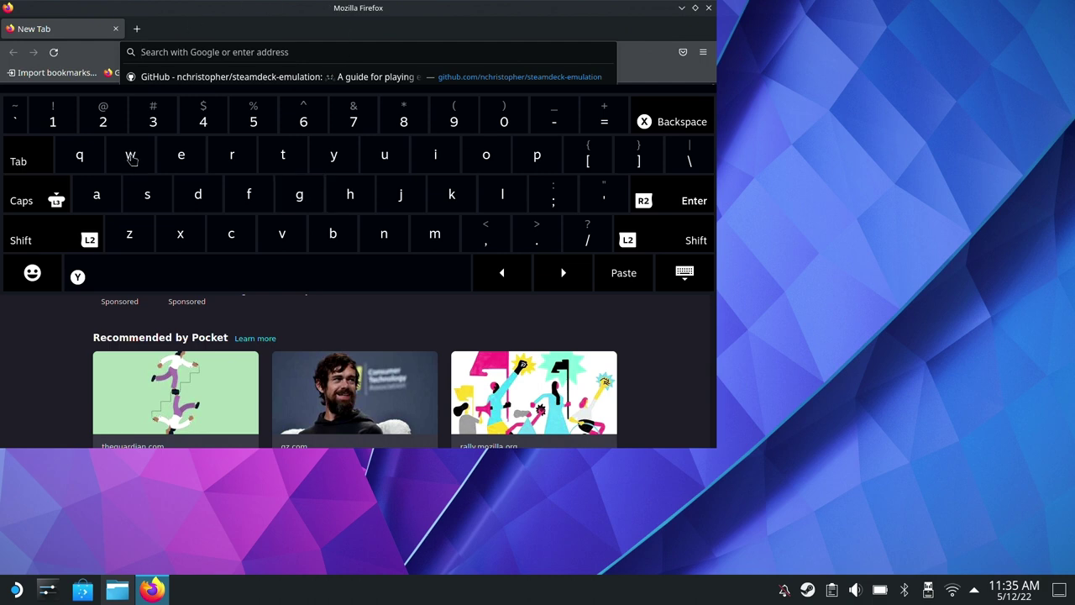
pyautogui.click(185, 155)
pyautogui.click(441, 234)
pyautogui.click(385, 160)
pyautogui.click(198, 194)
pyautogui.click(181, 155)
pyautogui.click(232, 231)
pyautogui.click(453, 194)
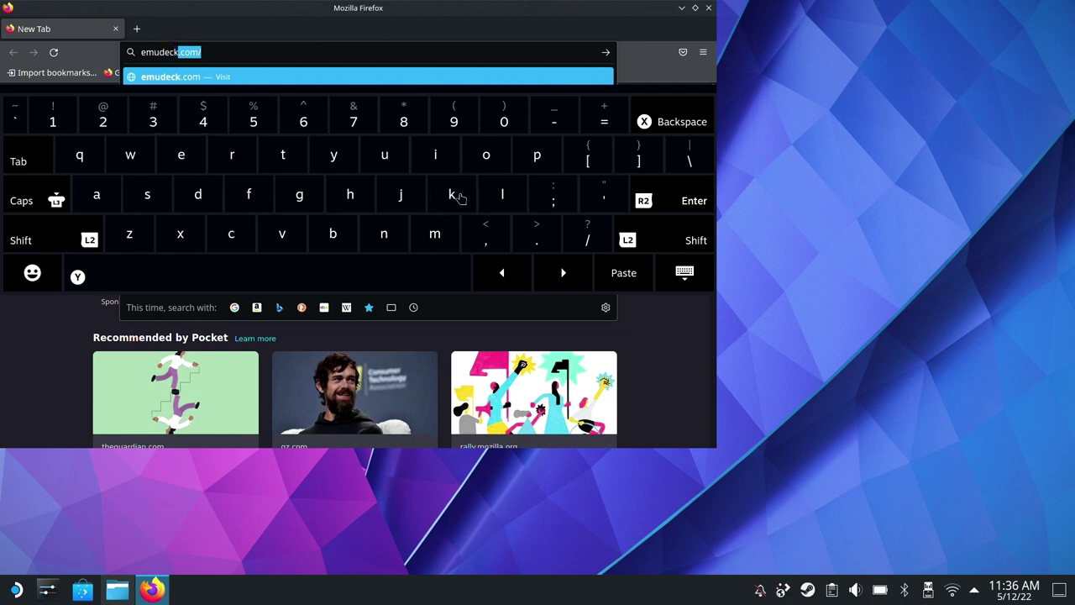
pyautogui.click(534, 239)
pyautogui.click(225, 235)
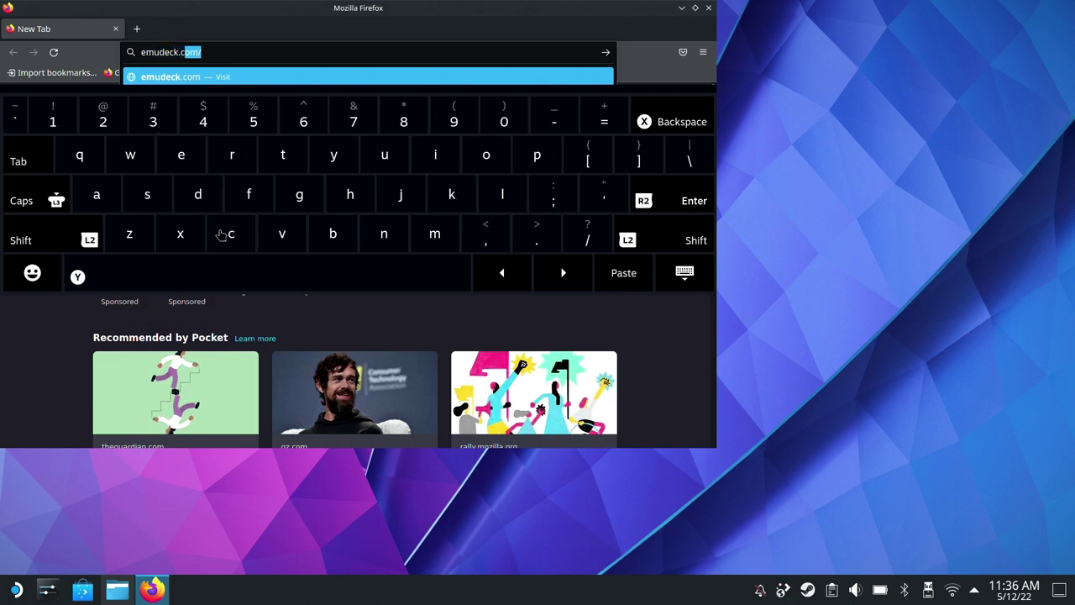
pyautogui.click(505, 162)
pyautogui.click(437, 235)
pyautogui.click(697, 199)
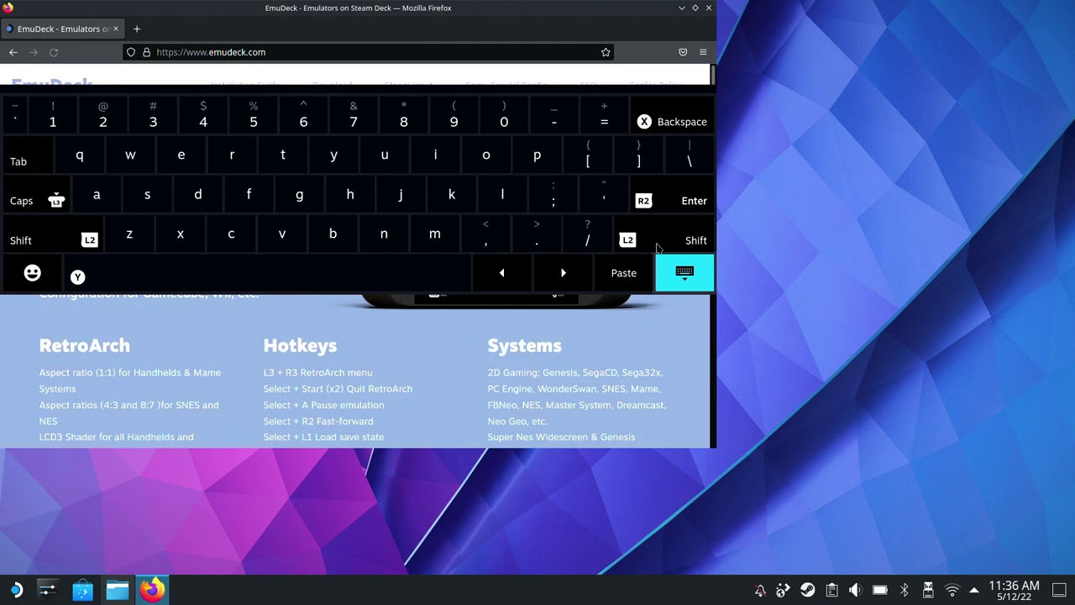
pyautogui.click(684, 272)
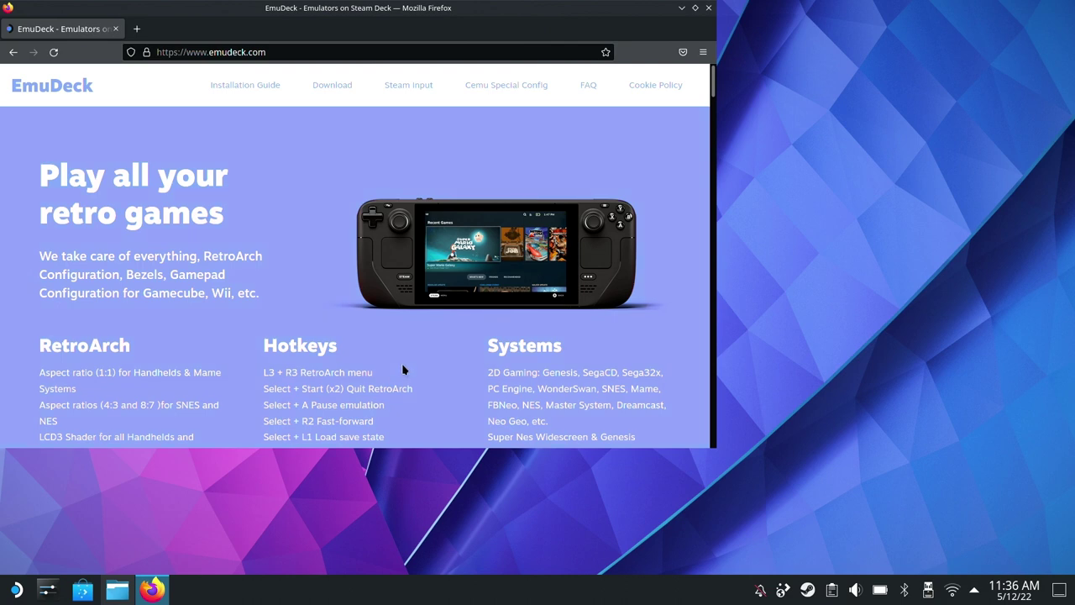
# Step: Download the EmuDeck installer from the site's "Download your installer" section, saving the file EmuDeck.desktop
pyautogui.scroll(-5, 401, 362)
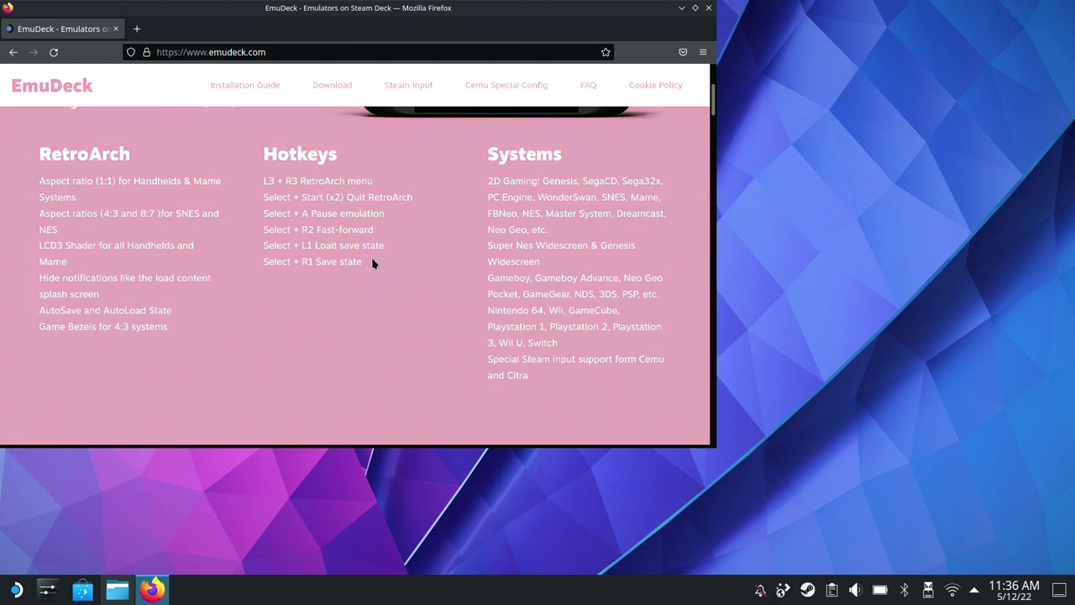
pyautogui.scroll(-5, 369, 357)
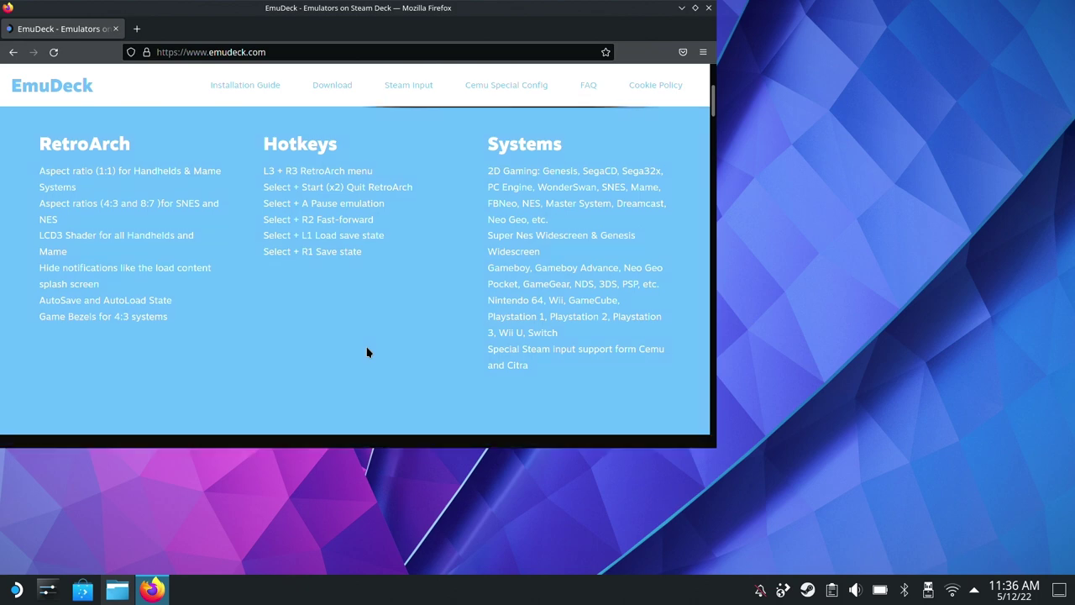
pyautogui.scroll(-10, 366, 351)
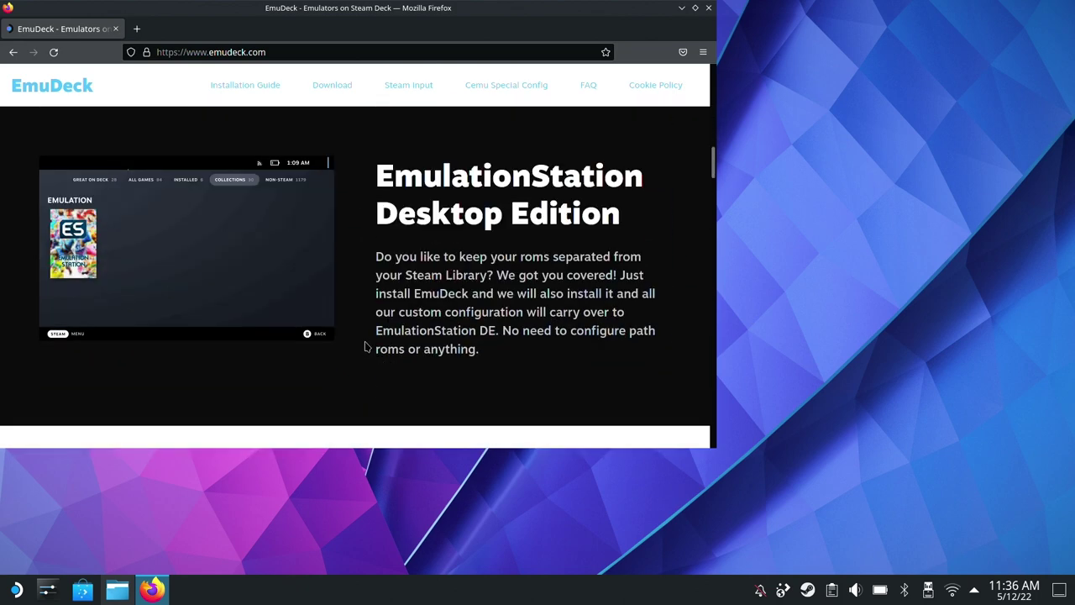
pyautogui.scroll(-2, 366, 346)
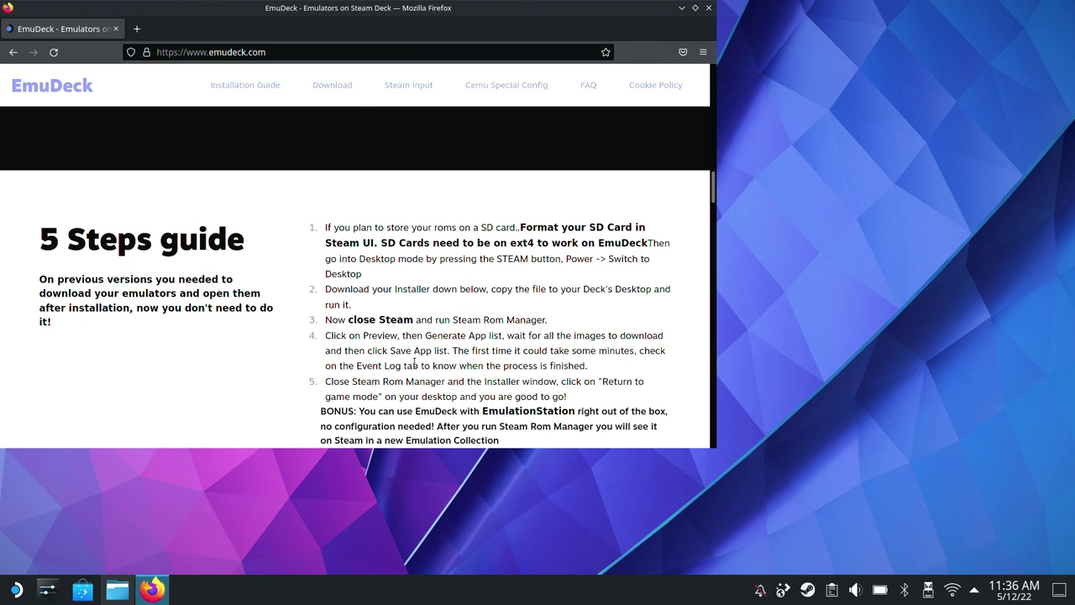
pyautogui.scroll(-3, 415, 363)
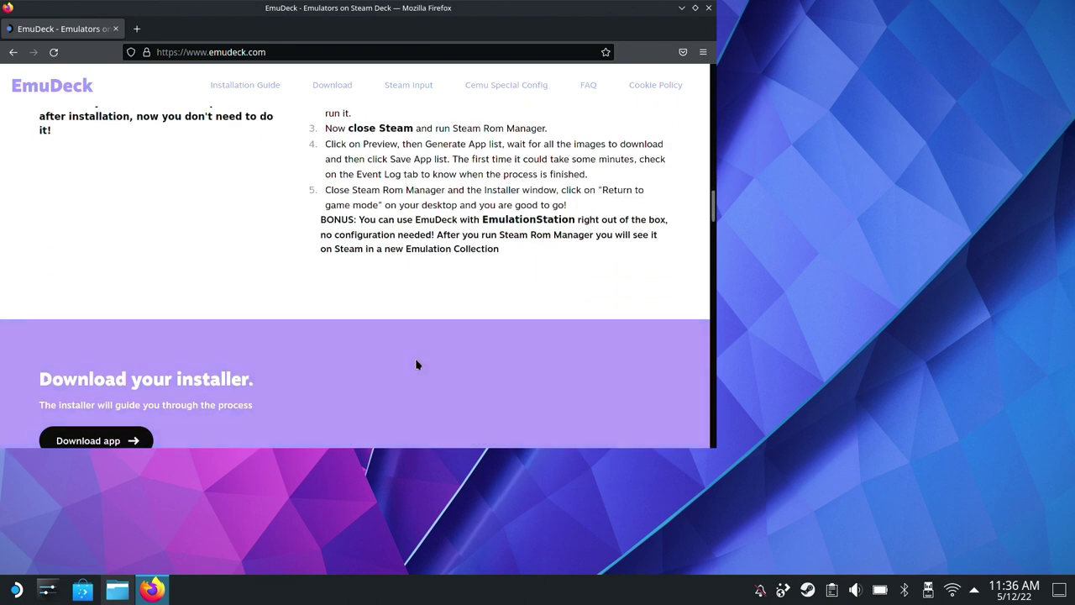
pyautogui.scroll(-2, 415, 361)
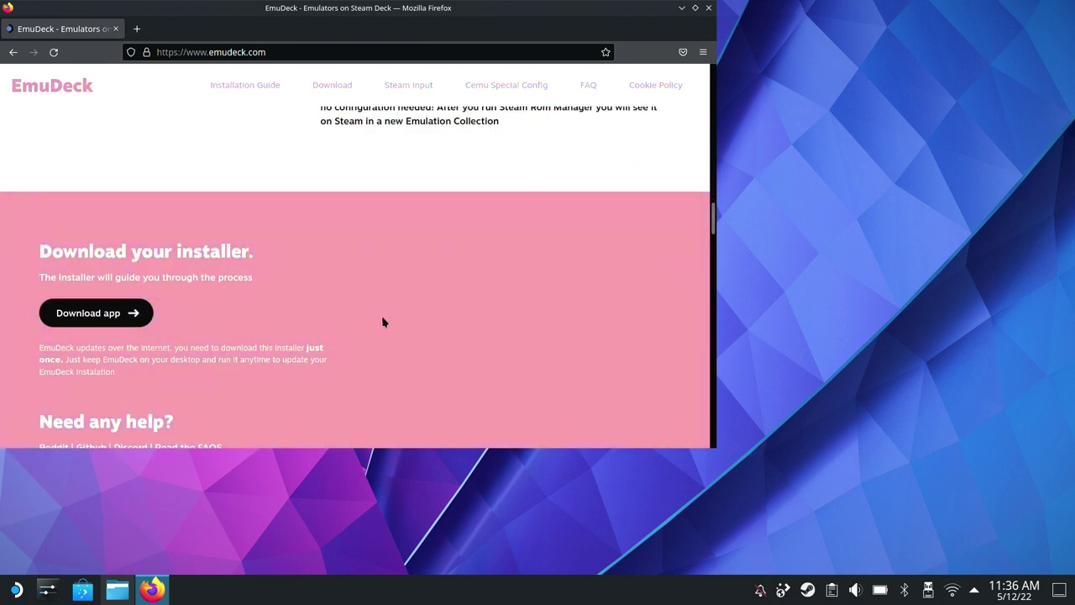
pyautogui.click(92, 316)
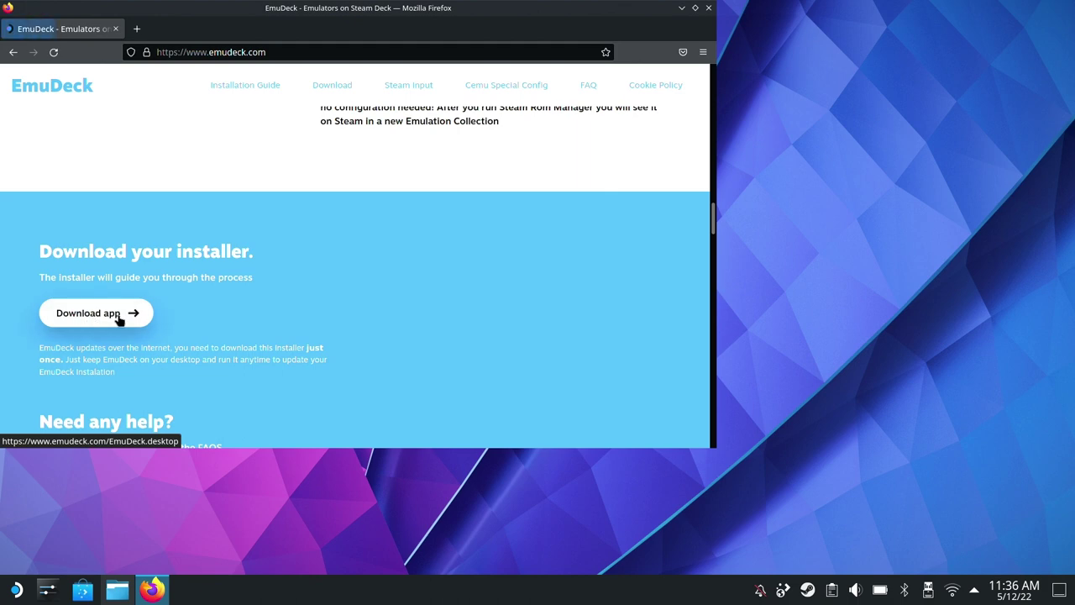
pyautogui.click(279, 332)
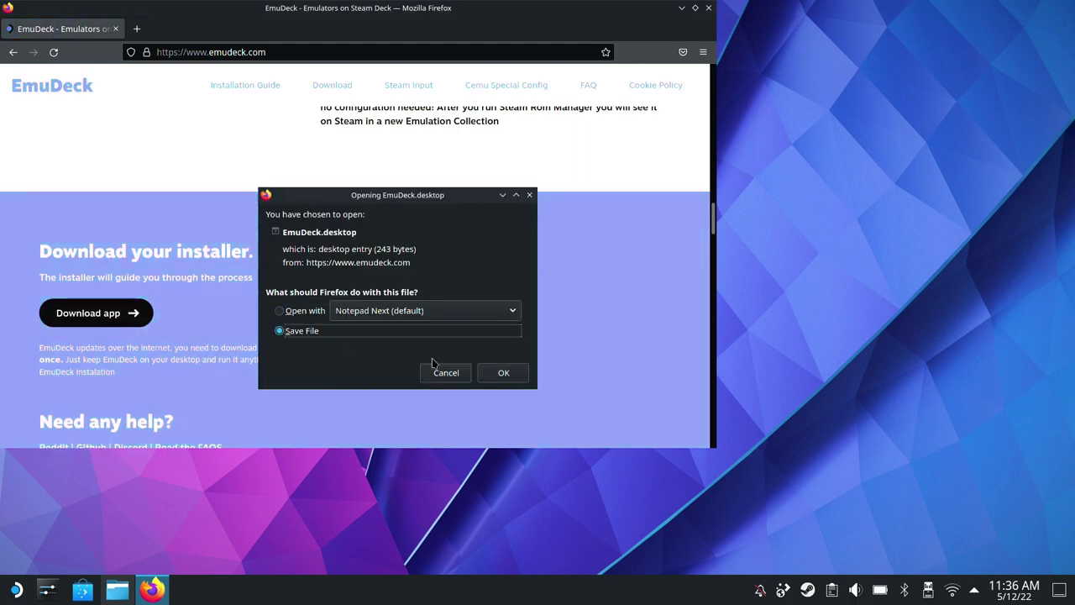
pyautogui.click(503, 372)
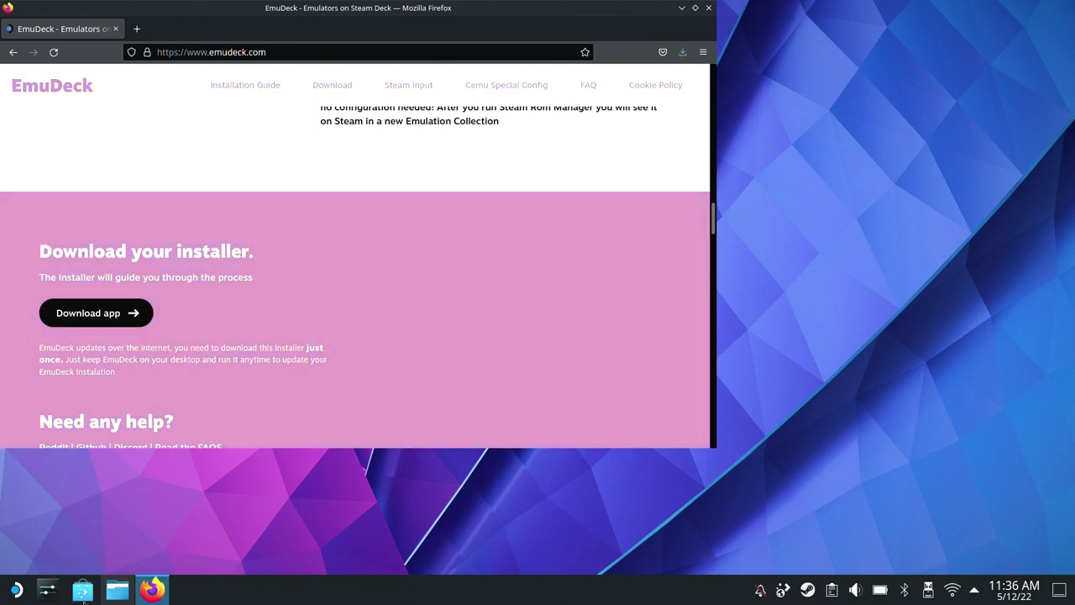
# Step: Switch to the file manager, look through the Downloads folder for the EmuDeck installer file, and close the window
pyautogui.moveTo(116, 593)
pyautogui.click(116, 592)
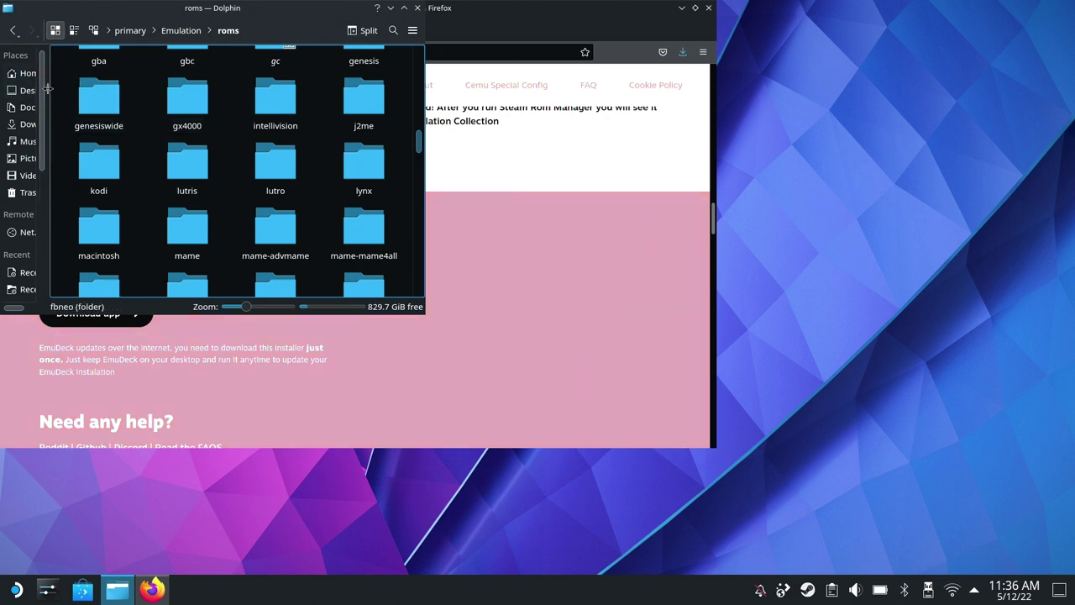
pyautogui.moveTo(48, 89); pyautogui.dragTo(68, 89)
pyautogui.click(35, 128)
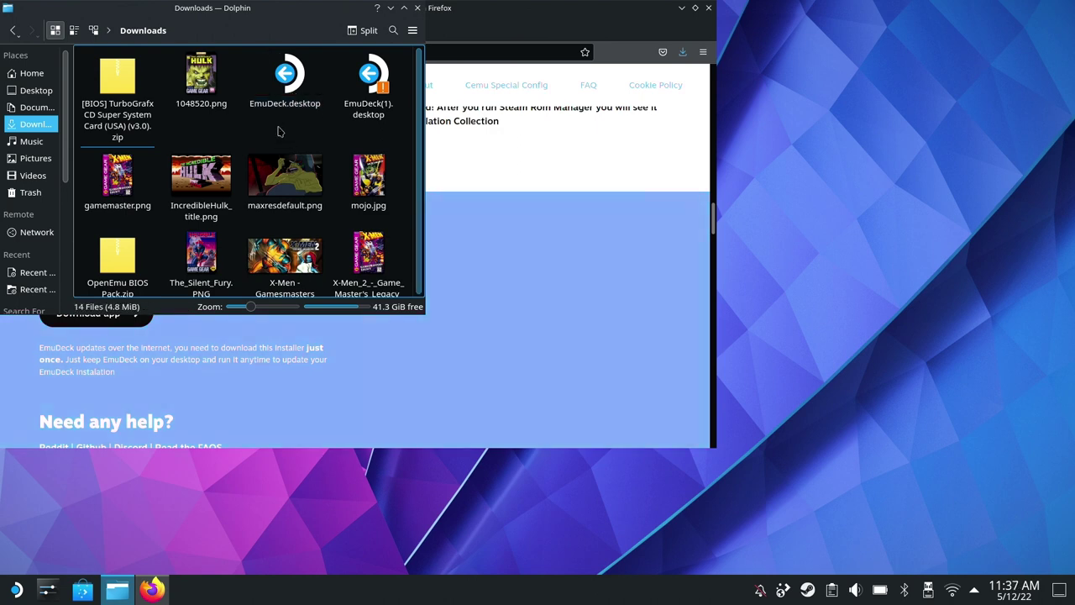
pyautogui.scroll(-2, 280, 128)
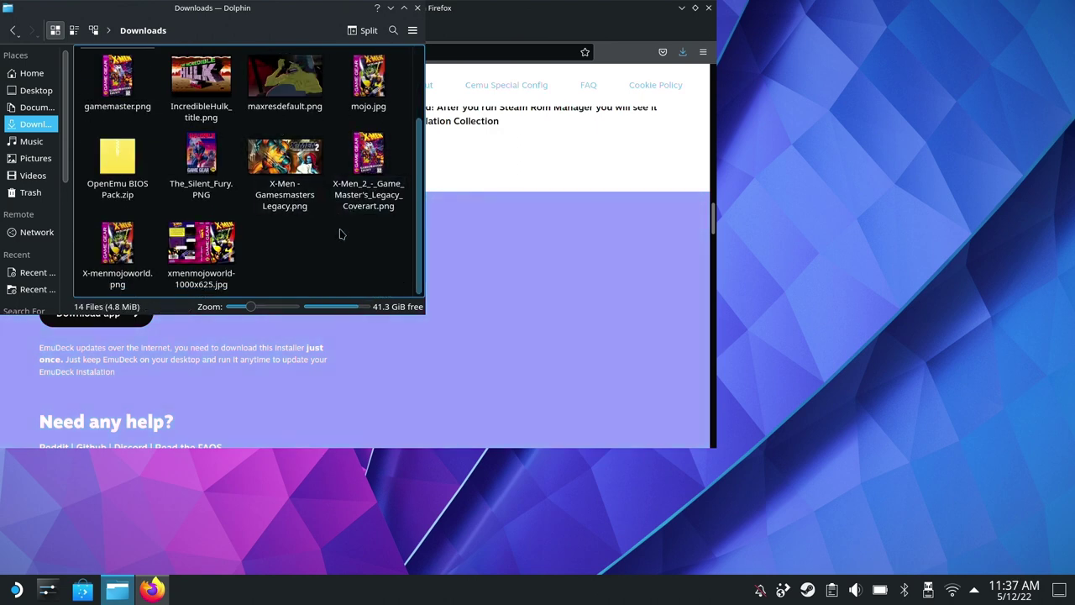
pyautogui.scroll(2, 286, 201)
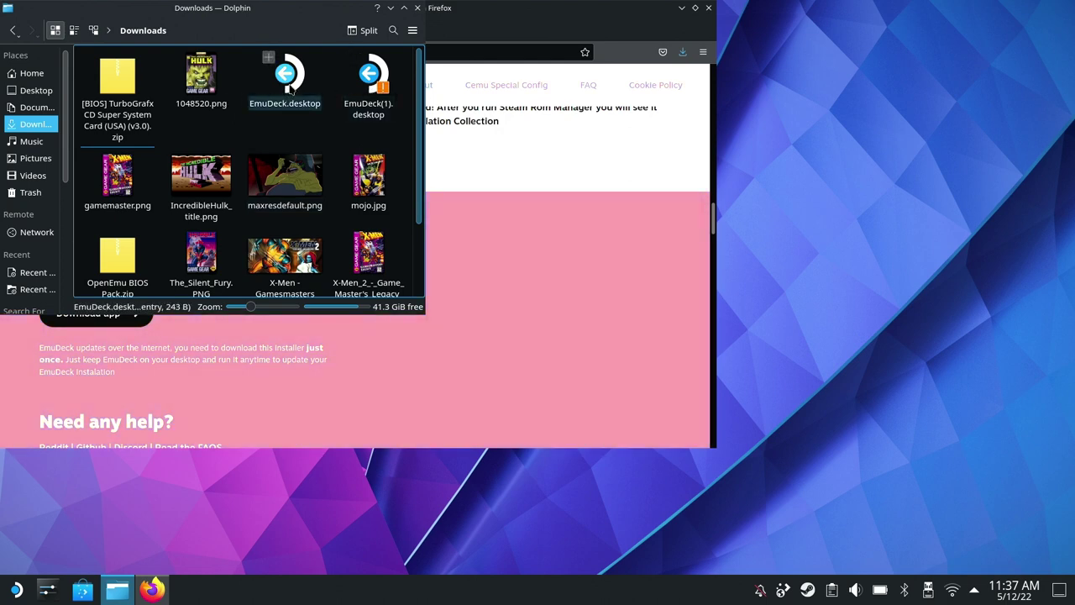
pyautogui.click(417, 8)
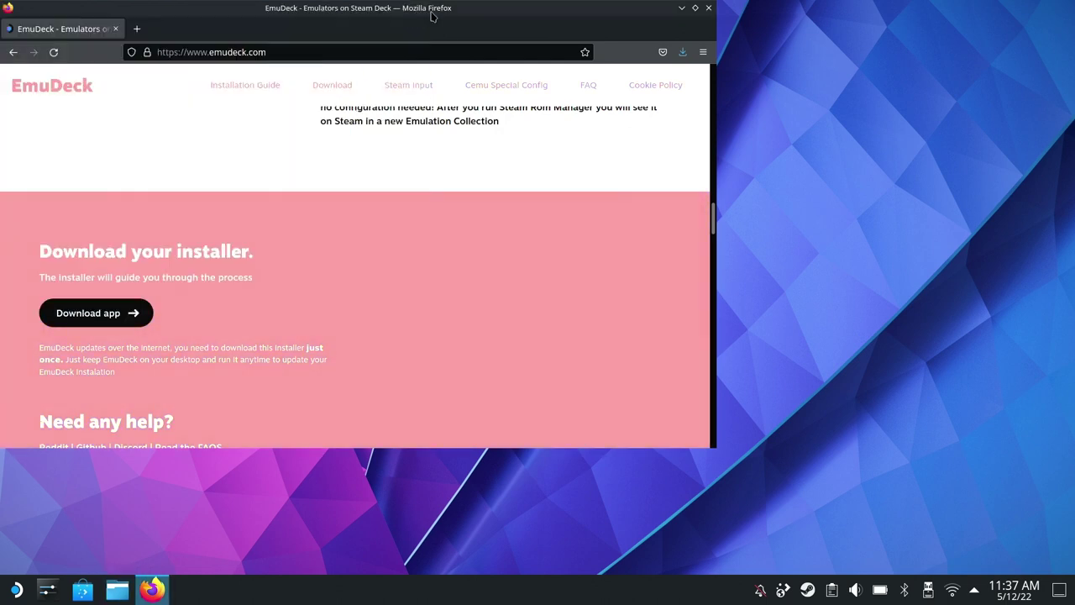
# Step: Minimize the browser, run EmuDeck (0.17.2) from the desktop and choose Expert Mode
pyautogui.click(681, 9)
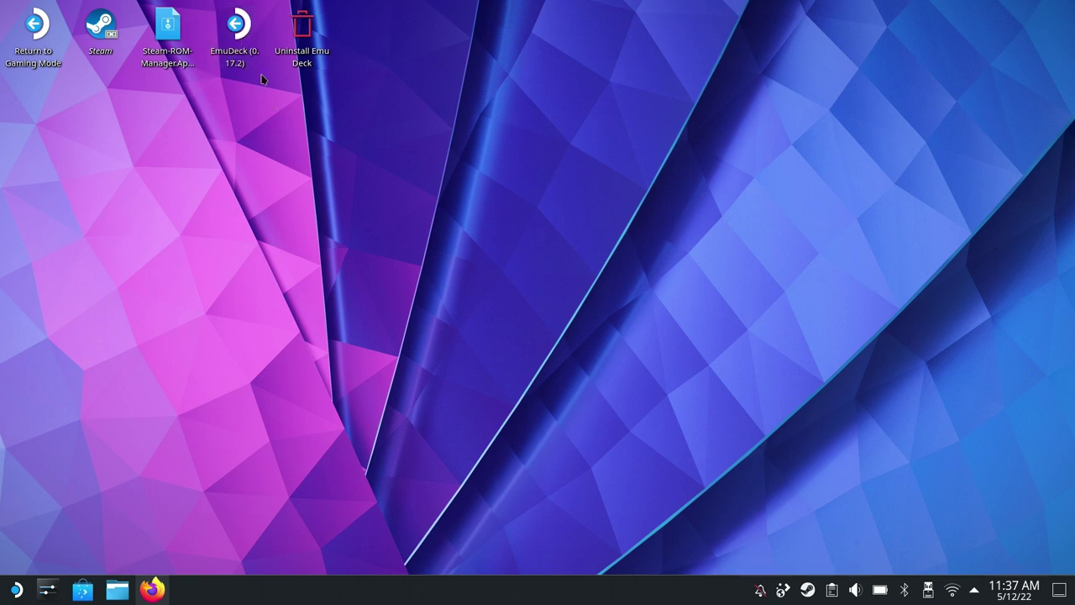
pyautogui.click(236, 33)
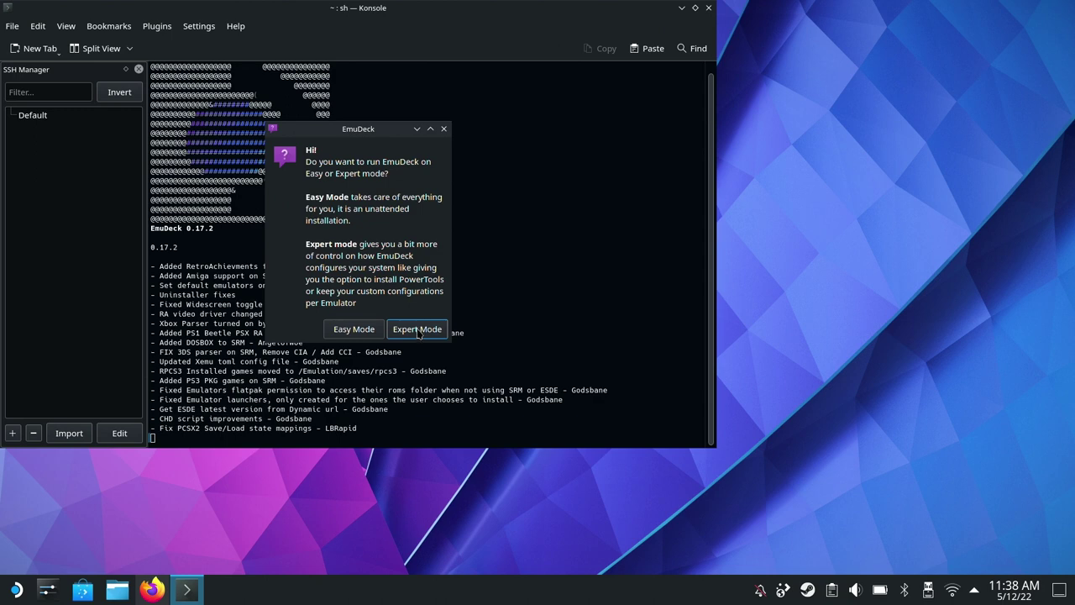
pyautogui.click(419, 329)
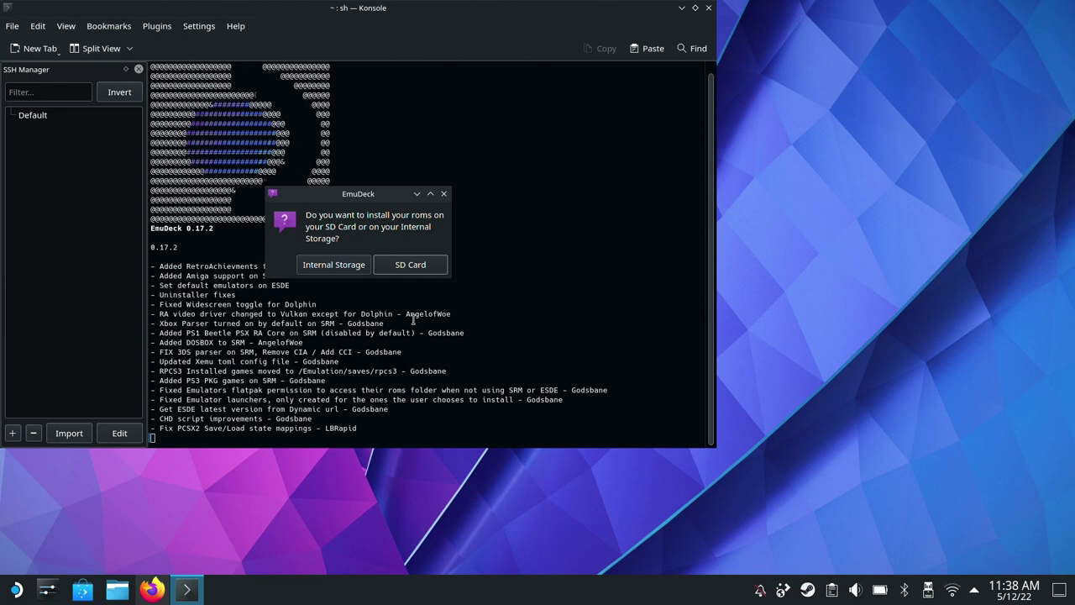
# Step: Choose the SD Card as the ROM location and decline installing the CHD conversion tool and PowerTools
pyautogui.click(406, 270)
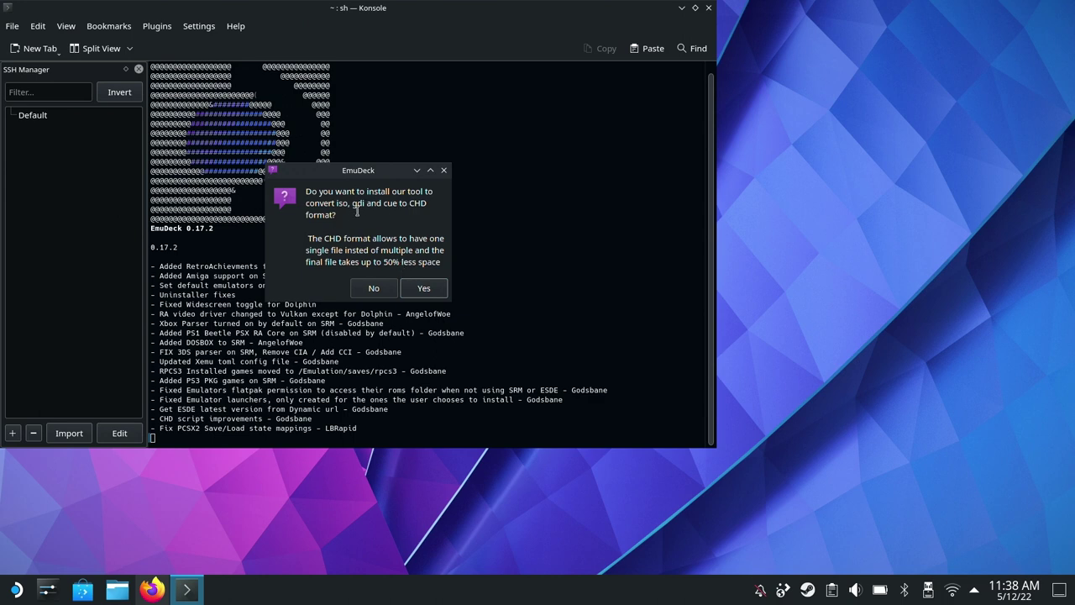
pyautogui.click(377, 289)
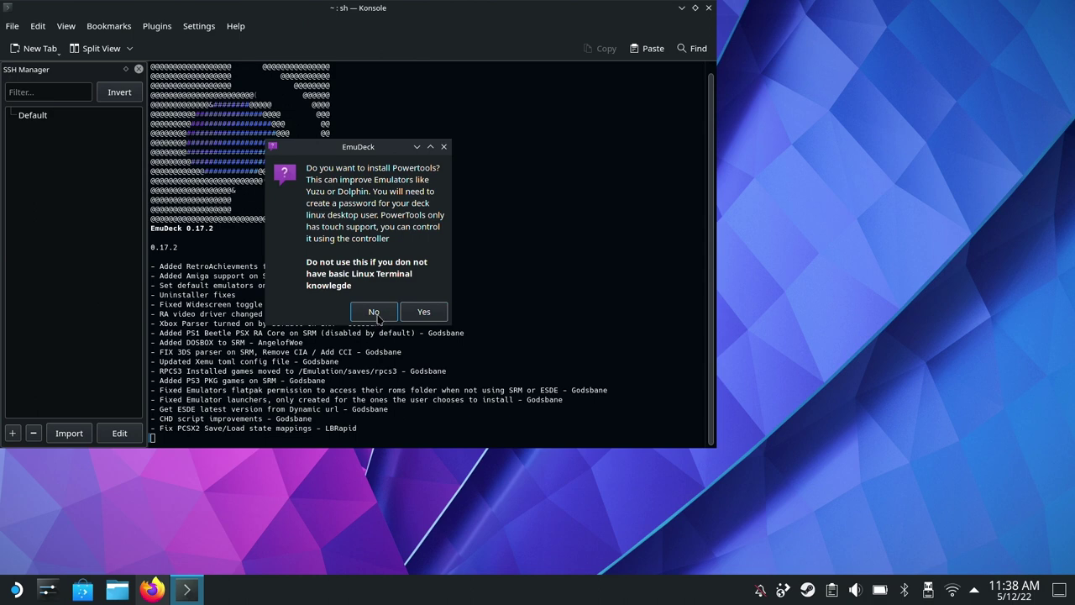
pyautogui.click(373, 311)
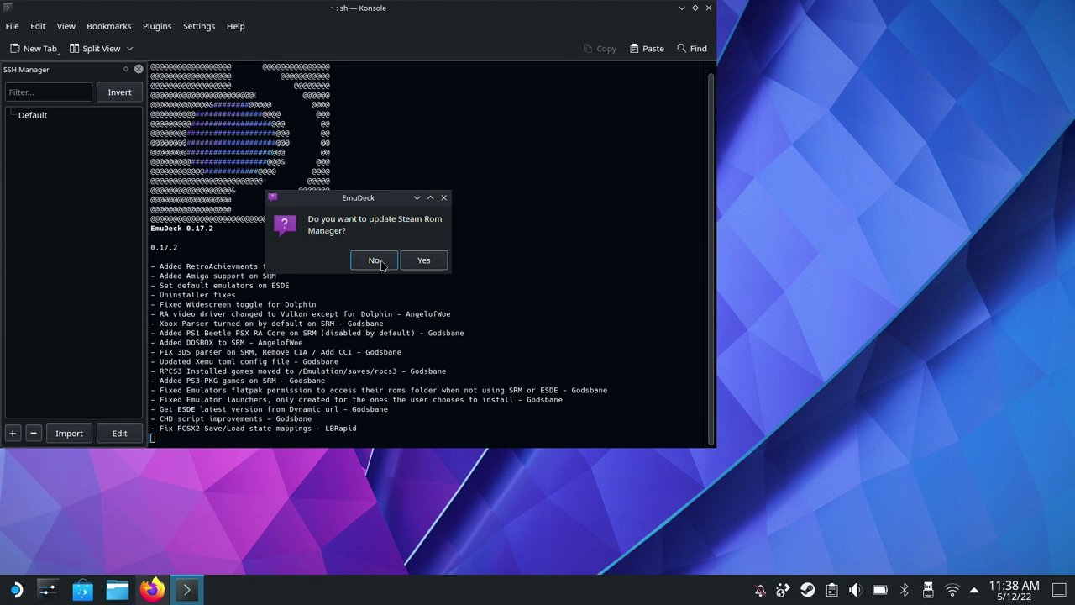
# Step: Decline updating Steam Rom Manager and agree to install EmulationStation DE with all of its RetroArch cores
pyautogui.click(381, 264)
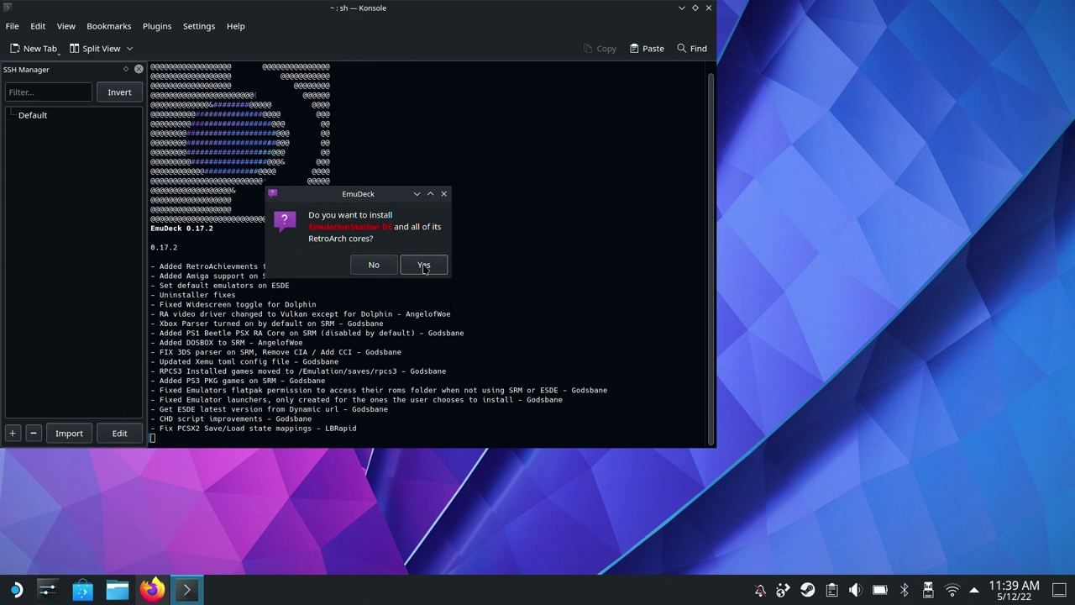
pyautogui.click(424, 266)
# Step: Choose every emulator in the list for installation, from RetroArch and PrimeHack through Yuzu, Cemu and Xemu, and confirm the selection
pyautogui.click(291, 150)
pyautogui.click(290, 164)
pyautogui.click(290, 181)
pyautogui.click(291, 195)
pyautogui.click(291, 211)
pyautogui.click(292, 226)
pyautogui.click(291, 241)
pyautogui.click(292, 256)
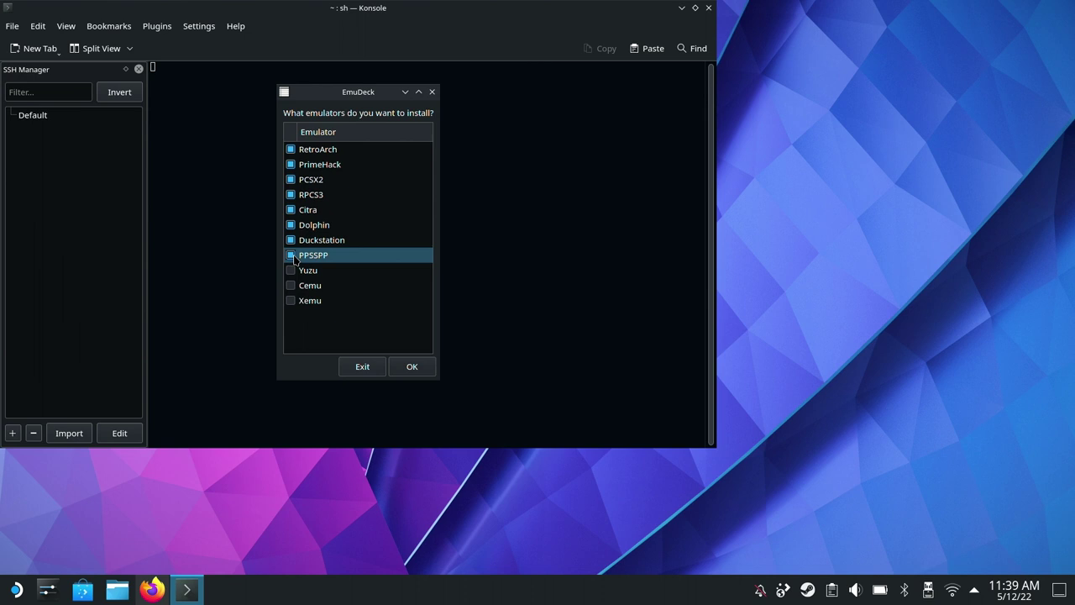
pyautogui.click(292, 272)
pyautogui.click(292, 287)
pyautogui.click(291, 302)
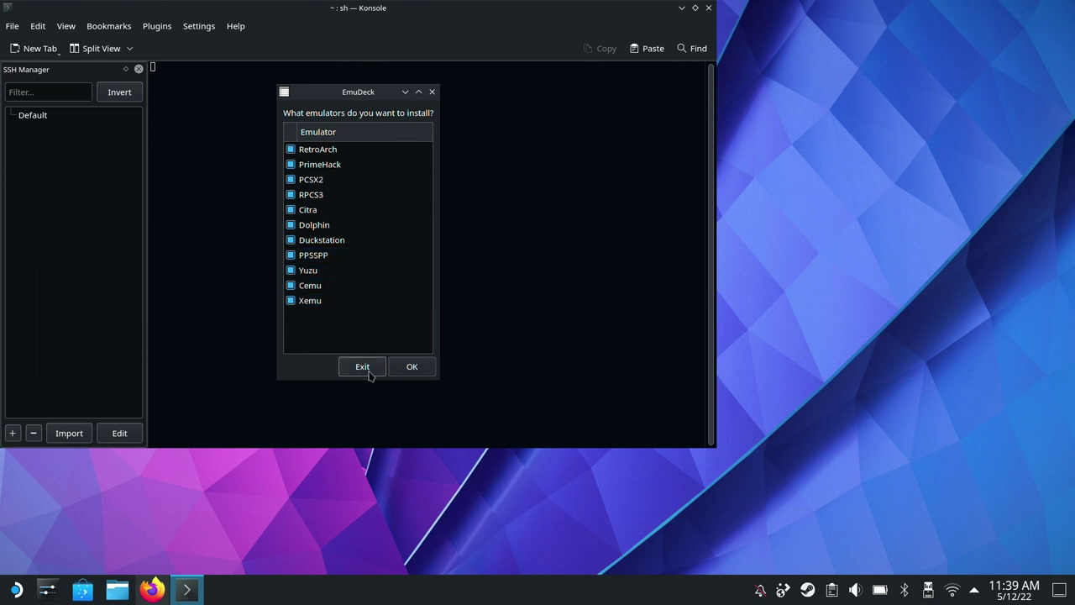
pyautogui.click(412, 374)
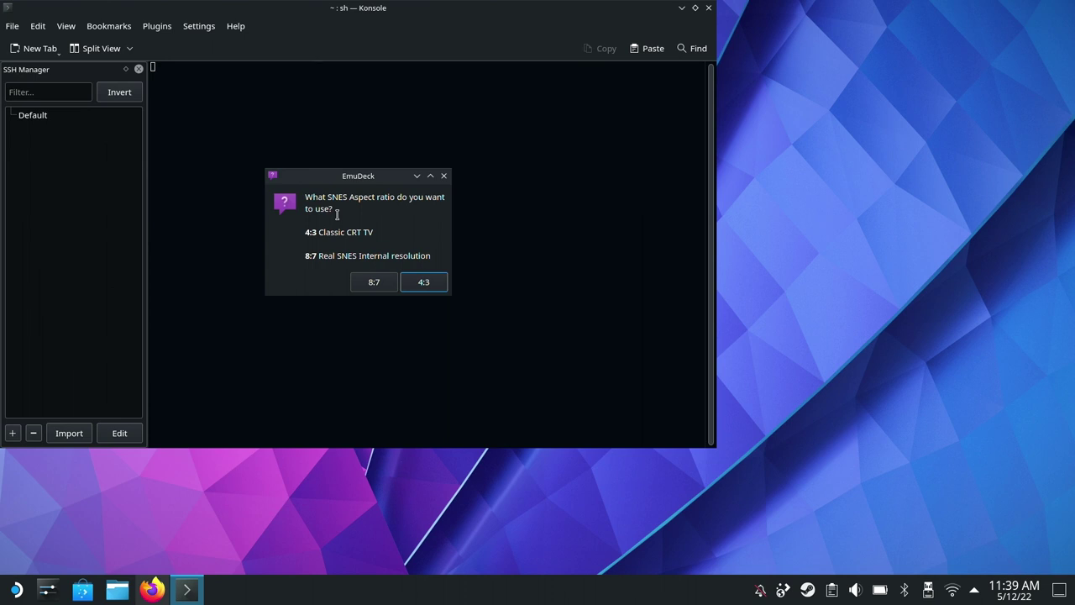
# Step: Choose the 8:7 SNES aspect ratio and keep the 16:9 widescreen hacks by selecting no emulator for 4:3
pyautogui.click(373, 286)
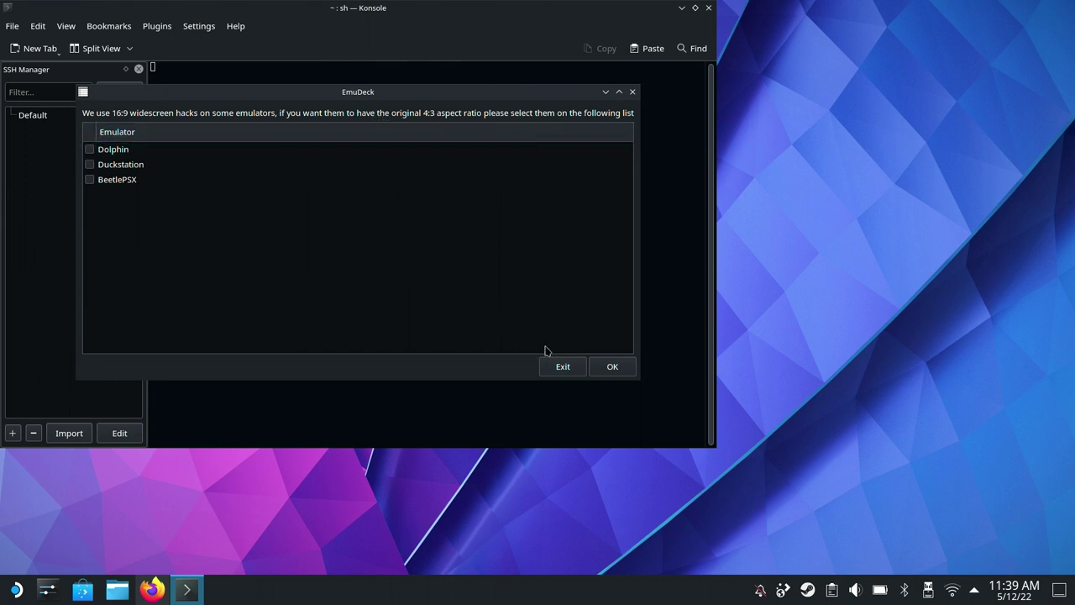
pyautogui.click(615, 366)
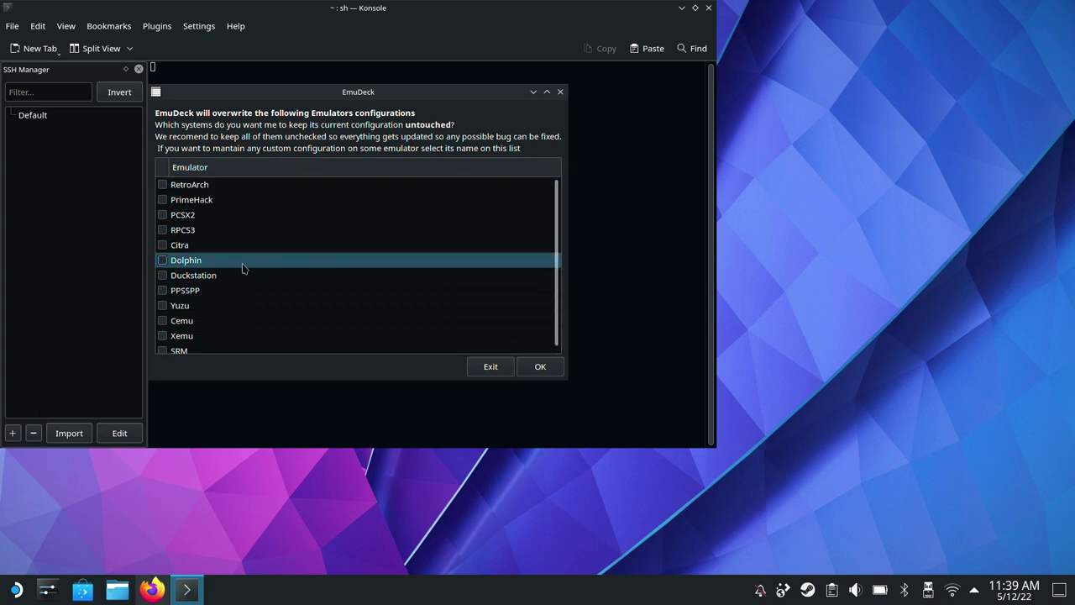
# Step: Look through the list of configurations to keep untouched, leave every emulator unchecked, and continue the installation
pyautogui.click(162, 185)
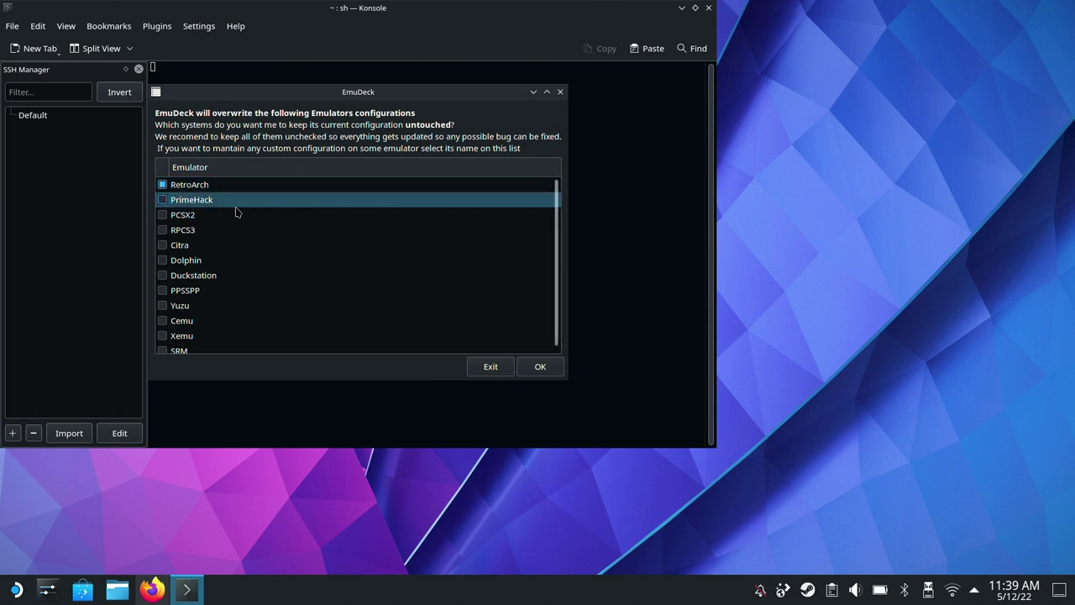
pyautogui.scroll(-1, 199, 289)
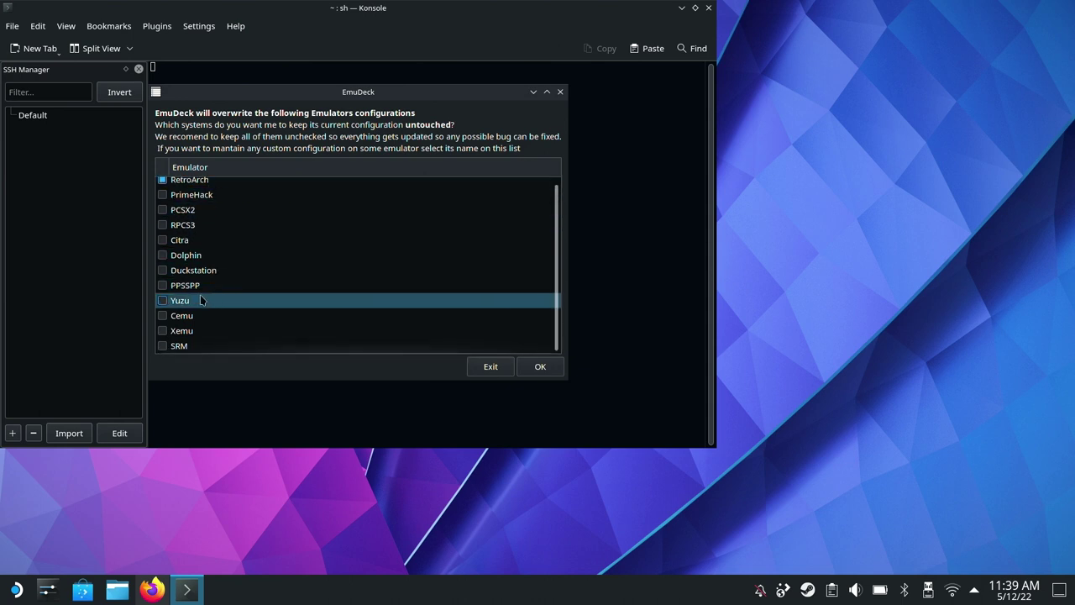
pyautogui.scroll(1, 200, 300)
pyautogui.click(162, 186)
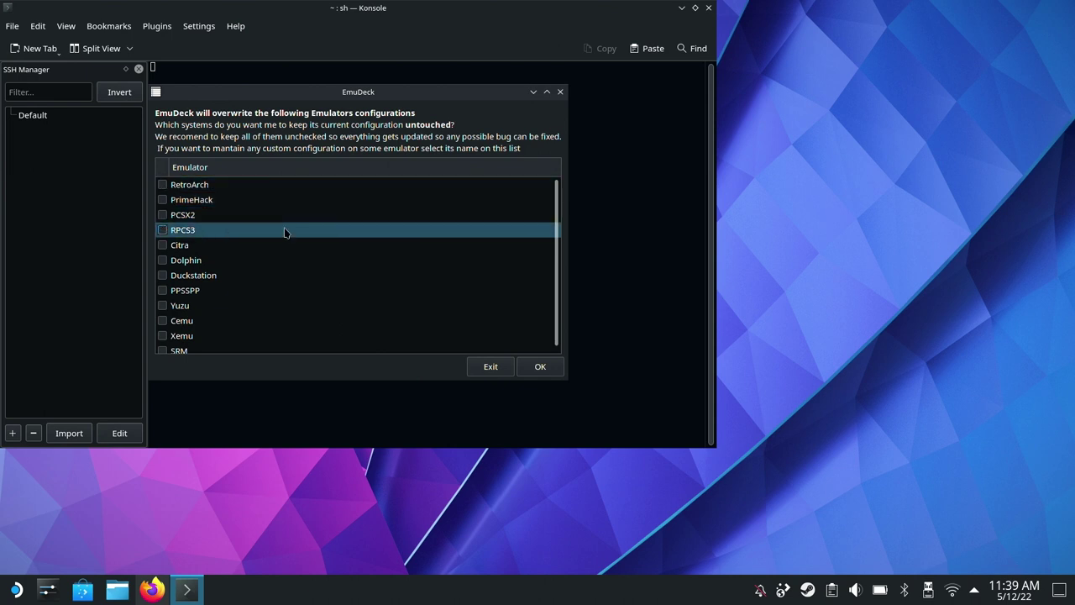
pyautogui.click(539, 367)
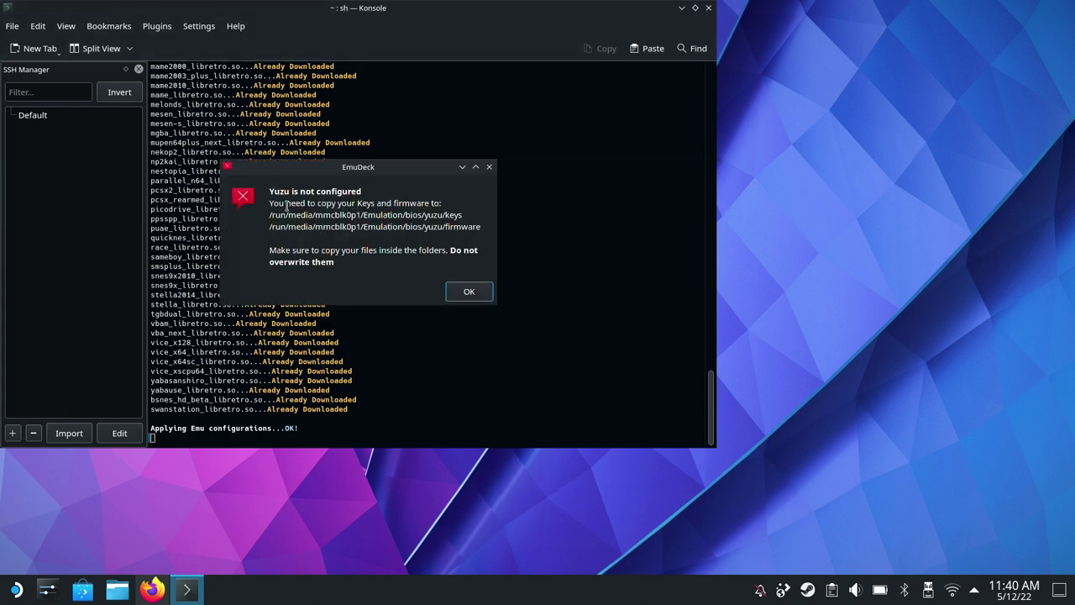
# Step: Acknowledge the Yuzu keys and firmware notice and decline using RetroAchievements on RetroArch
pyautogui.click(469, 293)
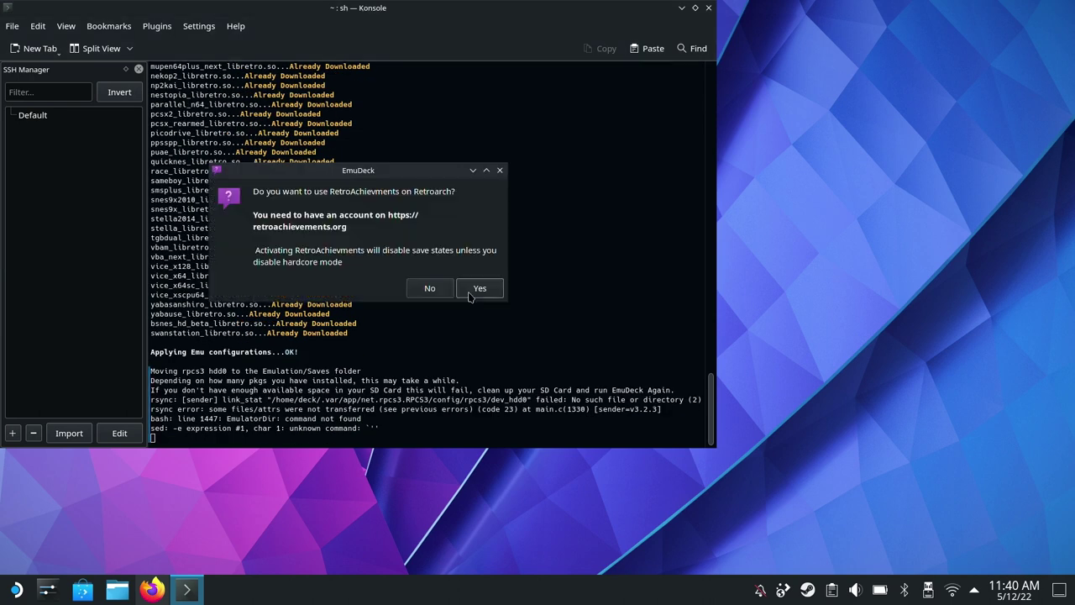
pyautogui.click(422, 290)
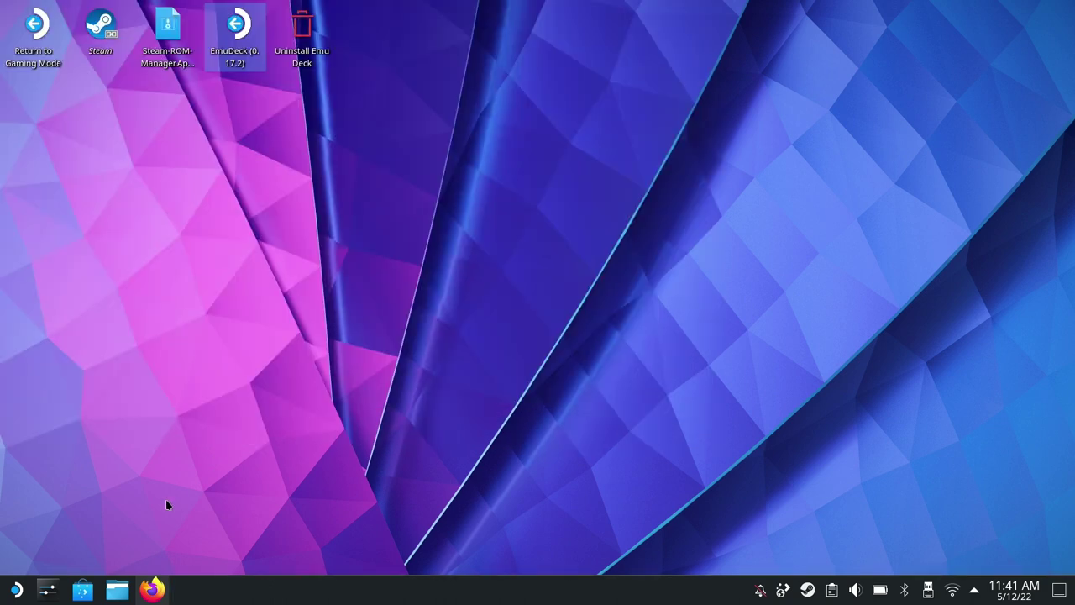
# Step: Switch to the file manager, widen the places list, and open the Emulation/roms folder on the removable device "primary"
pyautogui.click(116, 596)
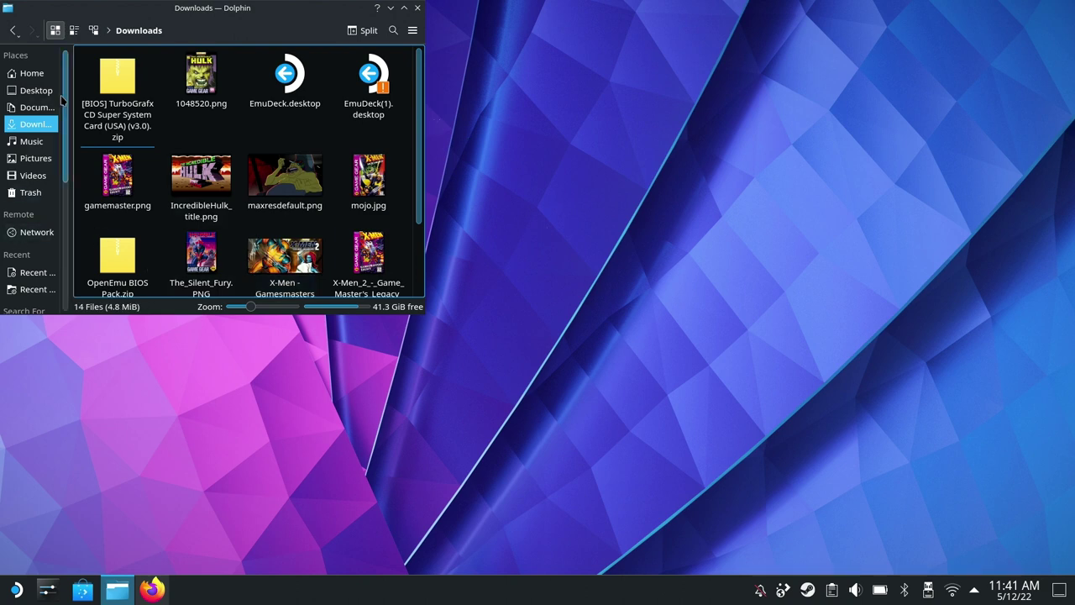
pyautogui.moveTo(68, 101); pyautogui.dragTo(84, 105)
pyautogui.scroll(-5, 51, 185)
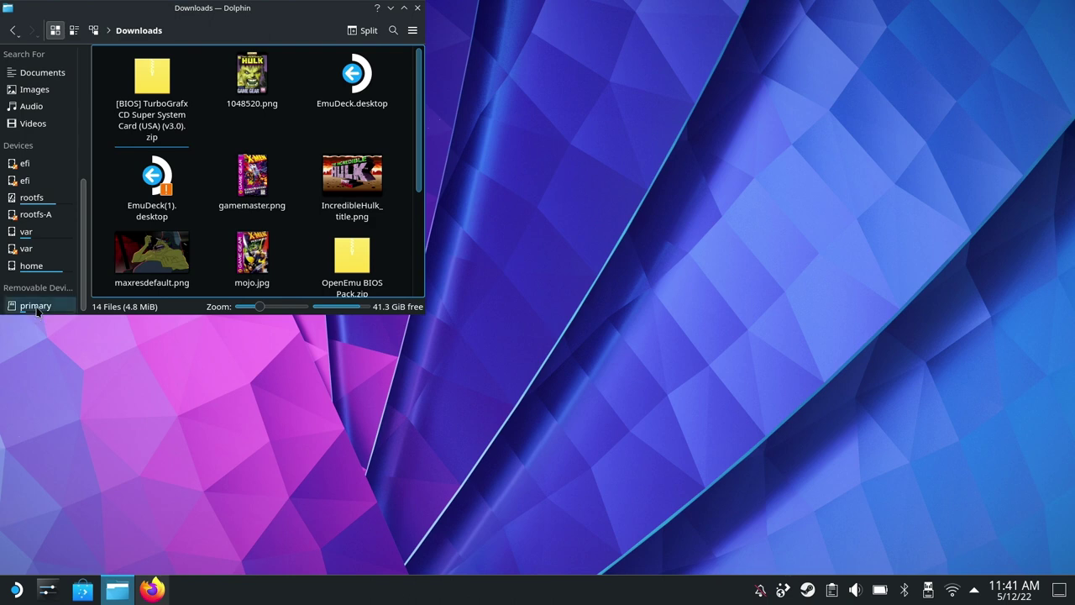
pyautogui.click(36, 307)
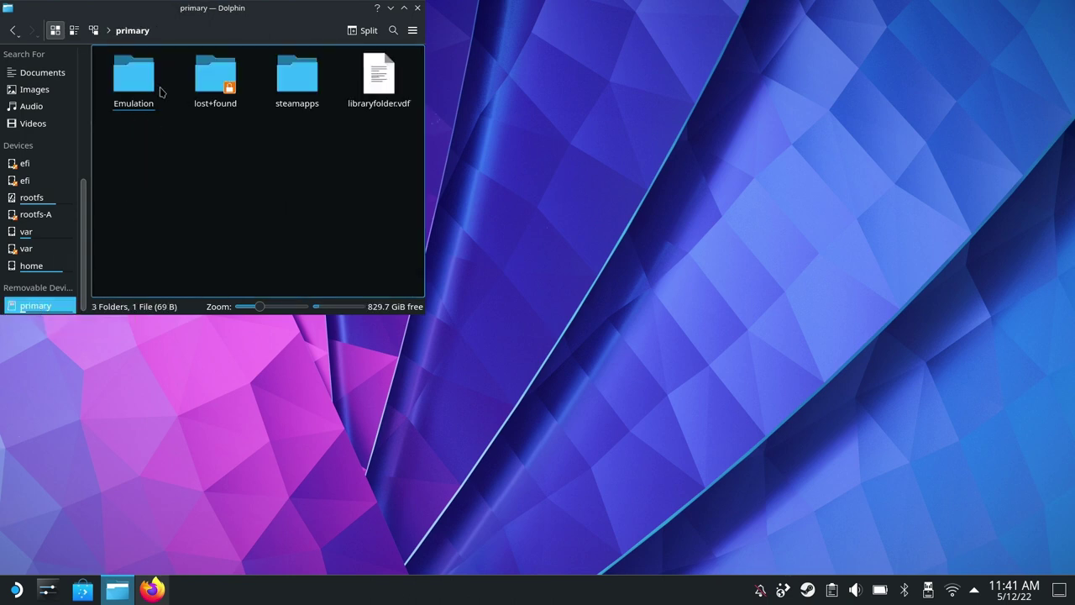
pyautogui.click(139, 74)
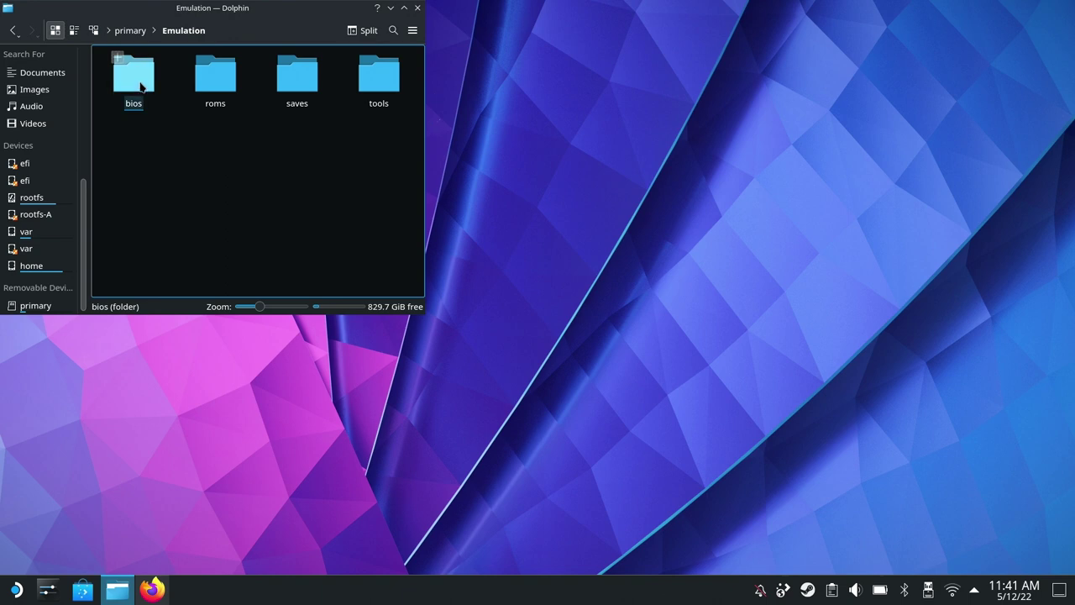
pyautogui.click(230, 82)
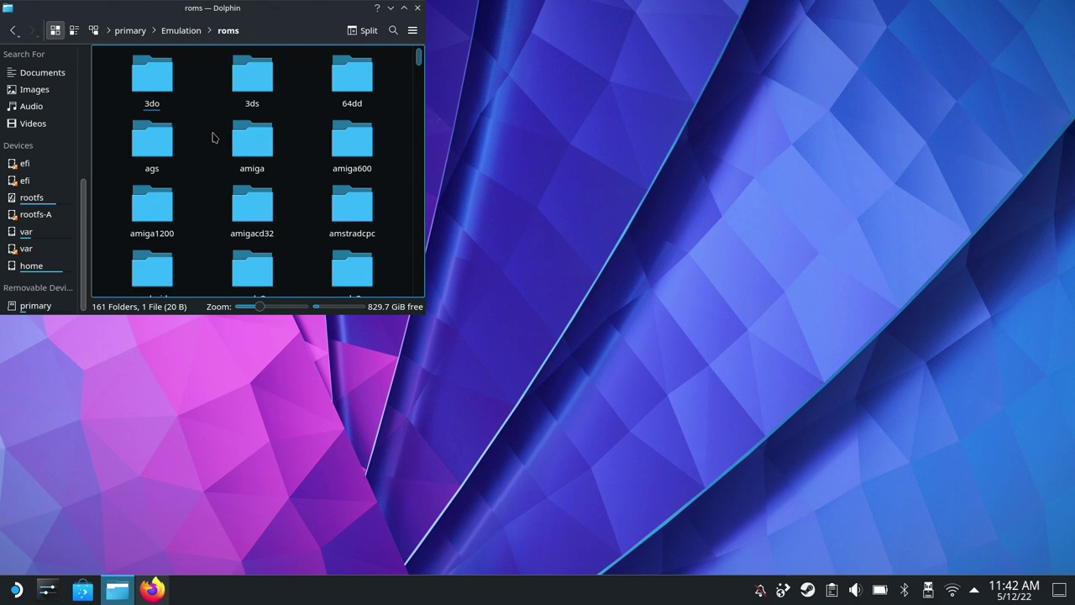
# Step: Look through the system folders in roms, from 3do down to the PlayStation folders, and close the file manager
pyautogui.scroll(-4, 213, 132)
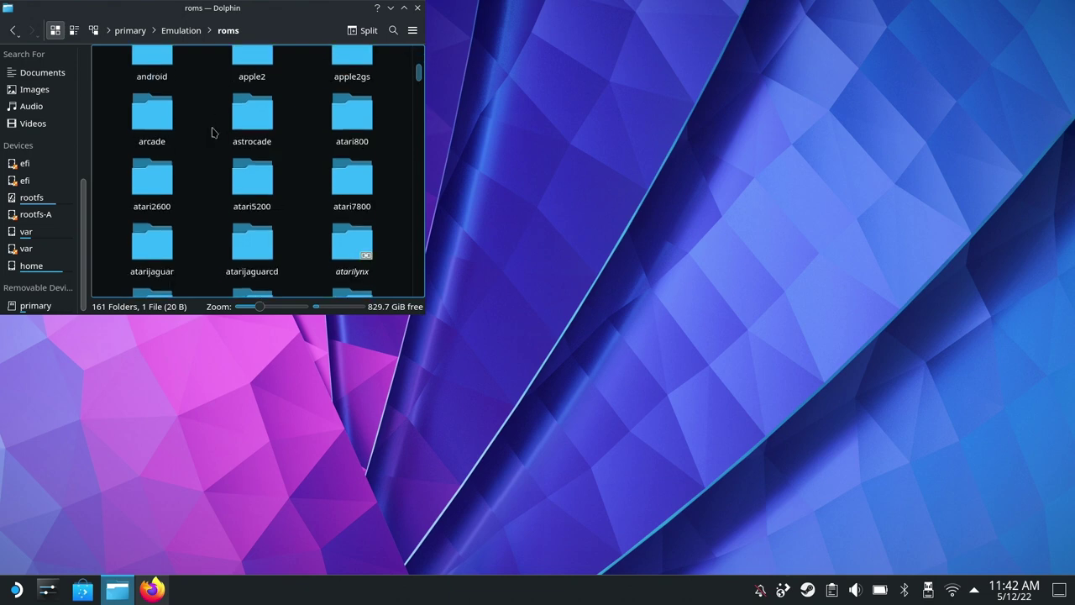
pyautogui.scroll(-2, 213, 132)
pyautogui.scroll(-7, 213, 132)
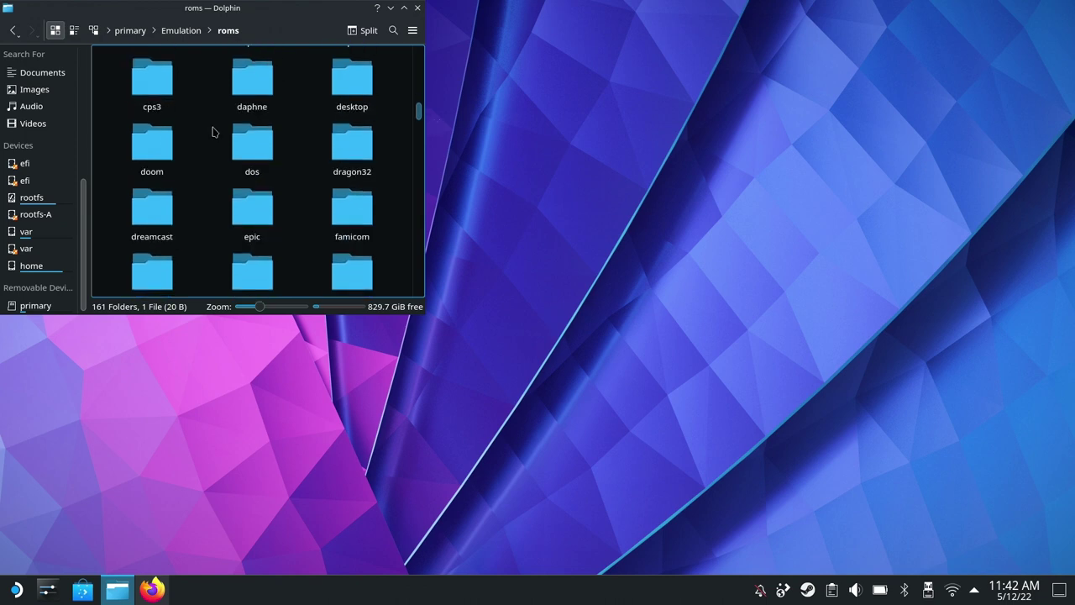
pyautogui.scroll(-4, 212, 132)
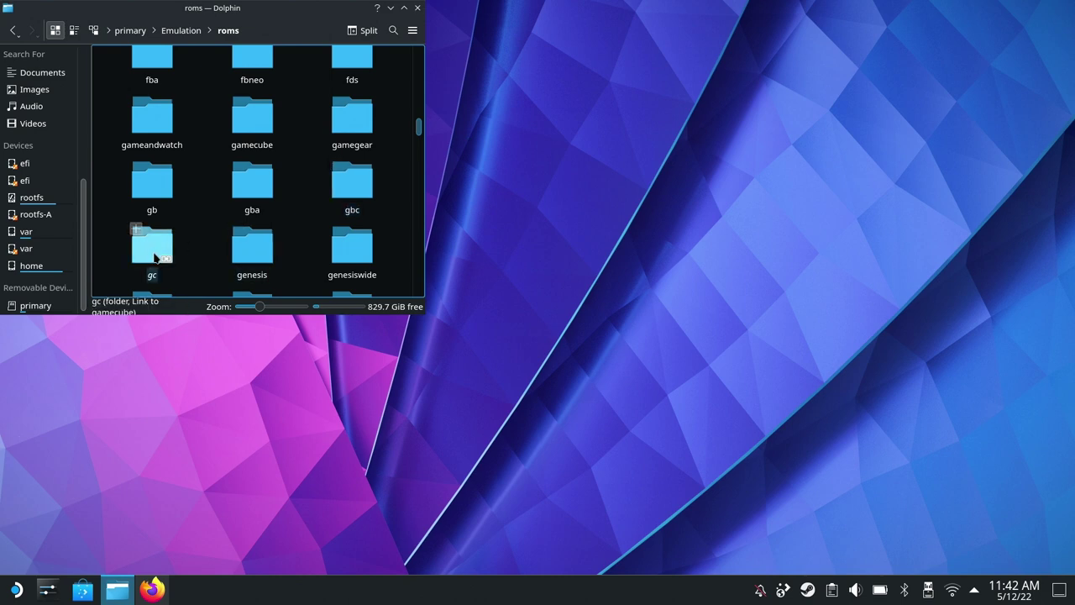
pyautogui.scroll(-5, 212, 243)
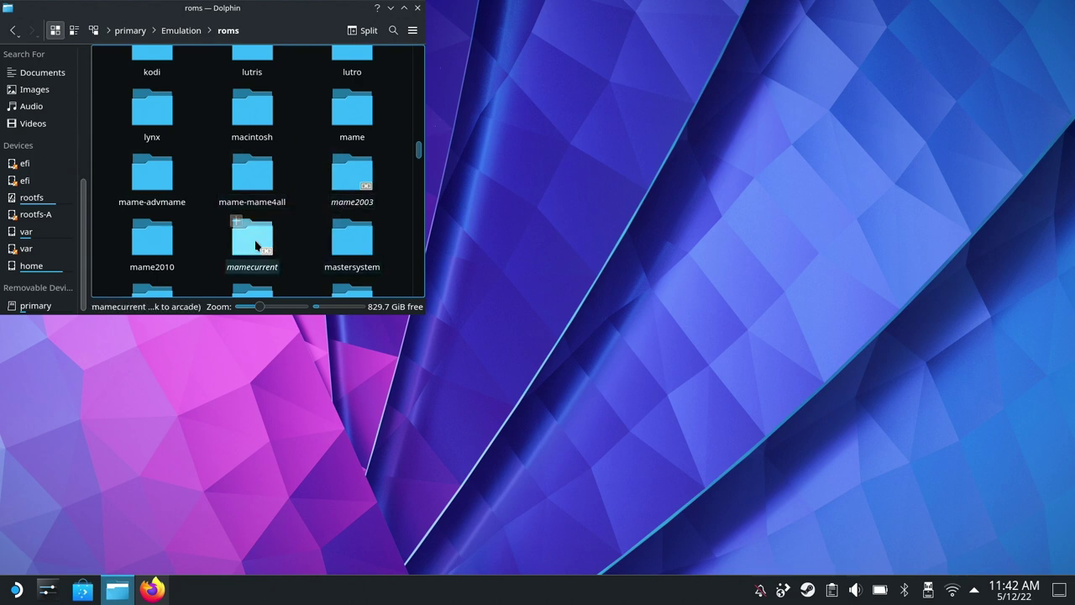
pyautogui.scroll(-3, 256, 242)
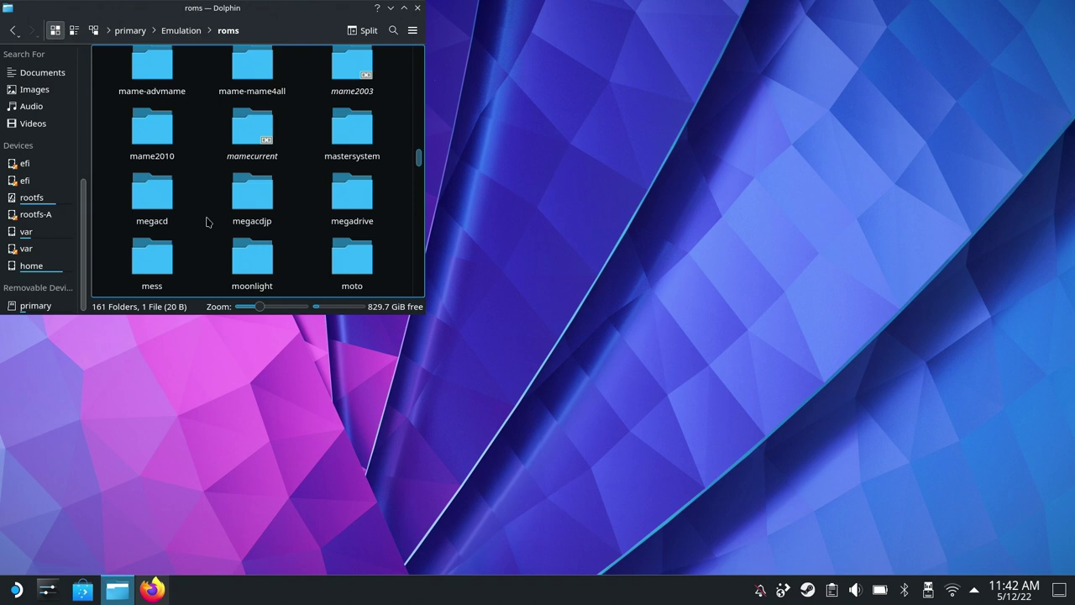
pyautogui.scroll(-2, 208, 222)
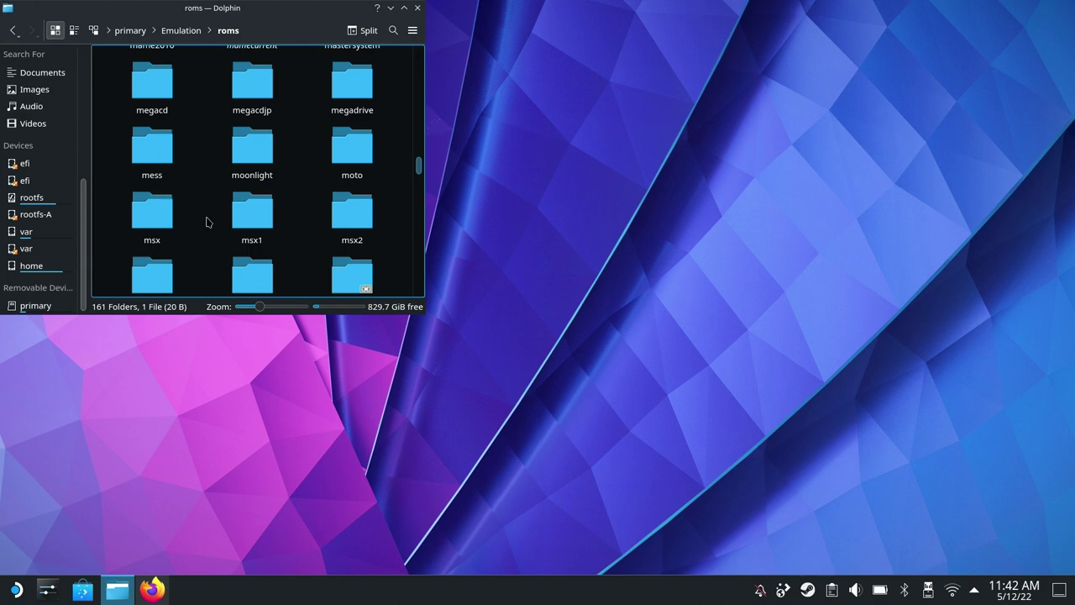
pyautogui.scroll(-2, 208, 222)
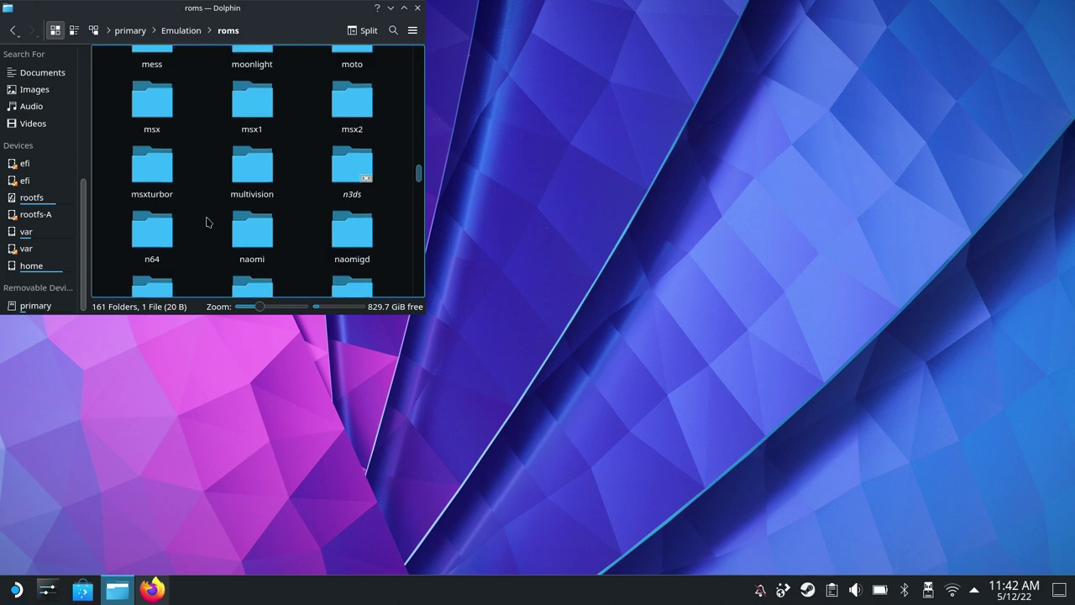
pyautogui.scroll(-4, 208, 221)
pyautogui.scroll(-4, 207, 222)
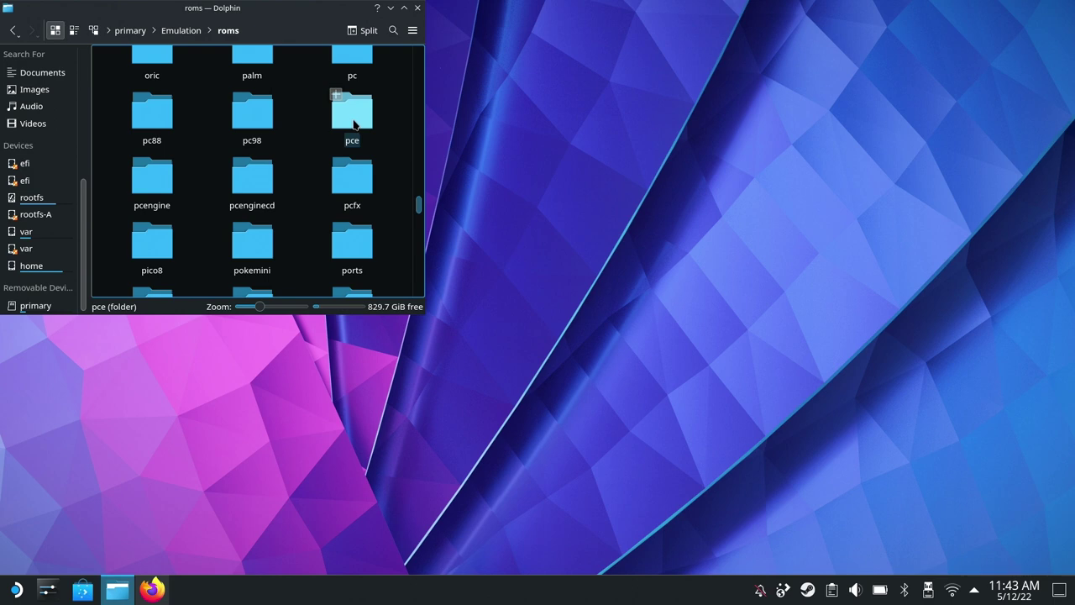
pyautogui.scroll(-2, 352, 124)
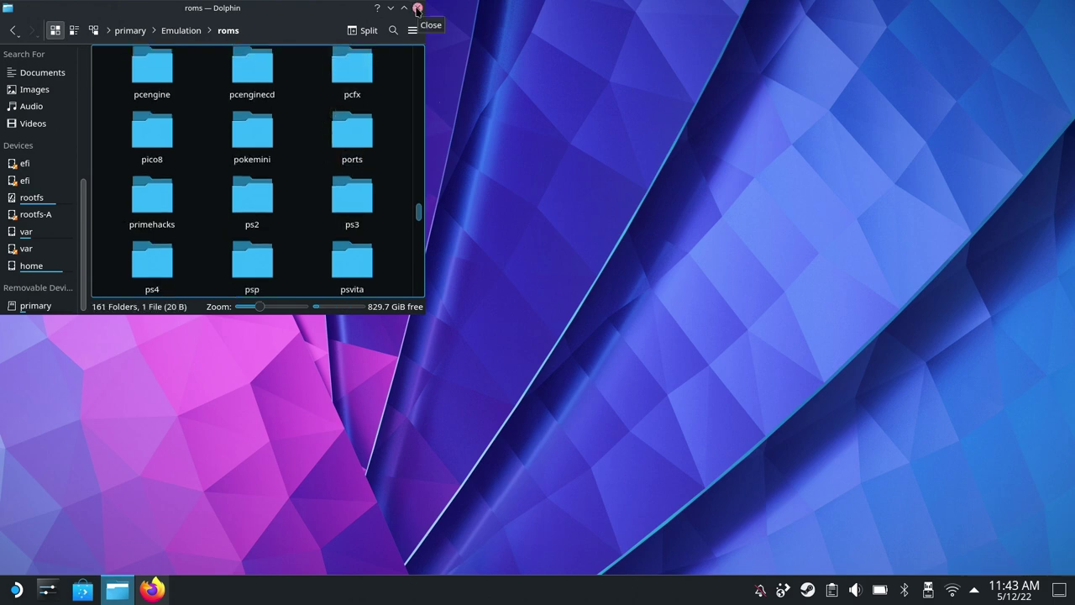
pyautogui.click(418, 9)
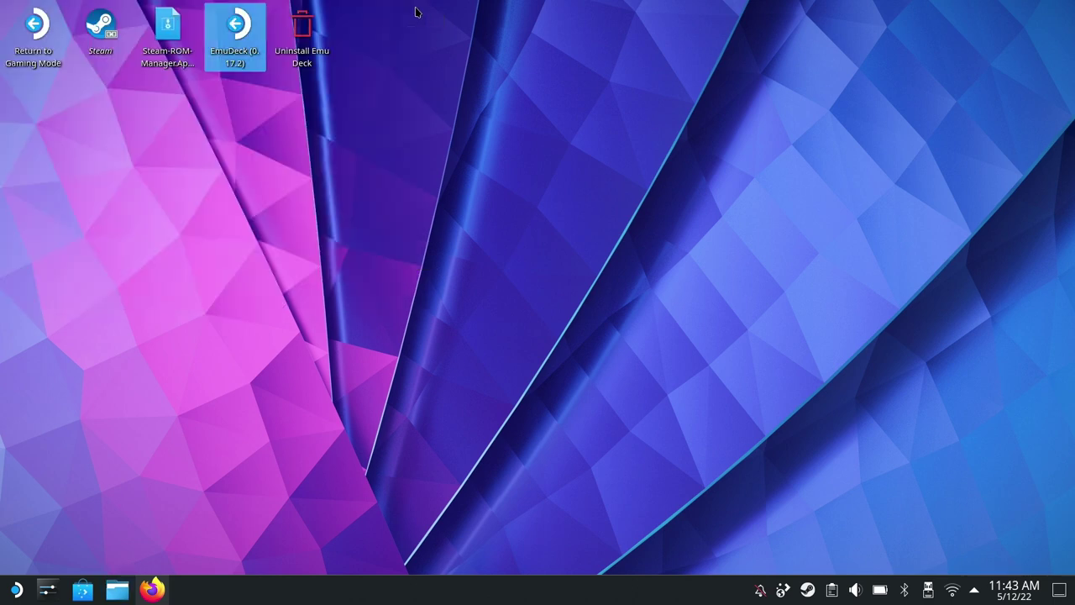
# Step: Execute Steam ROM Manager from the desktop and decline downloading its available update
pyautogui.click(176, 38)
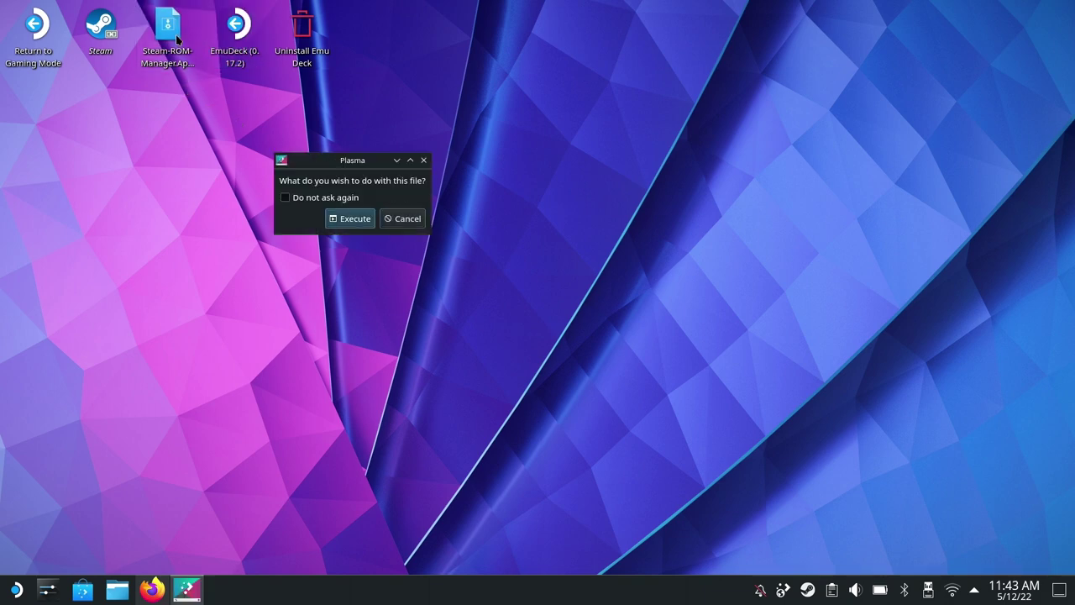
pyautogui.click(367, 220)
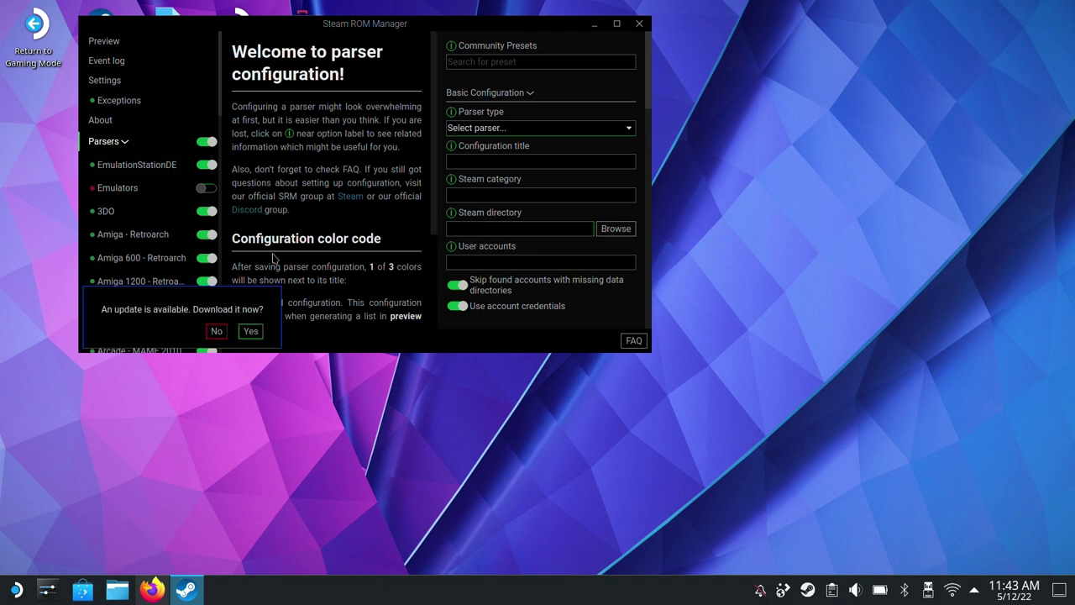
pyautogui.click(217, 333)
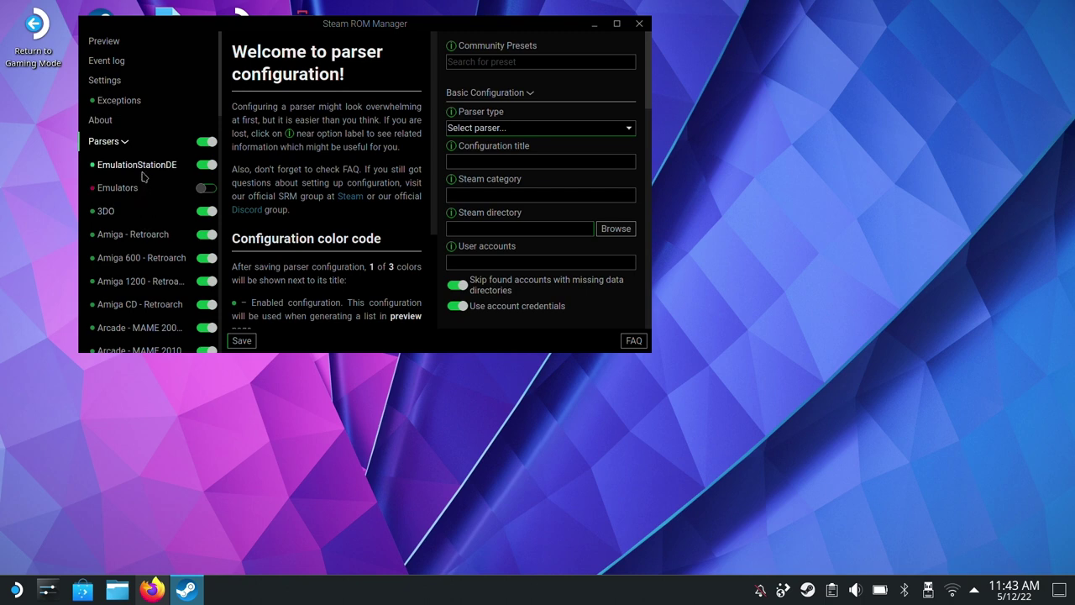
# Step: Open the Nintendo GameBoy - Retroarch - Gambatte parser and examine its ROMs directory path
pyautogui.scroll(-3, 159, 250)
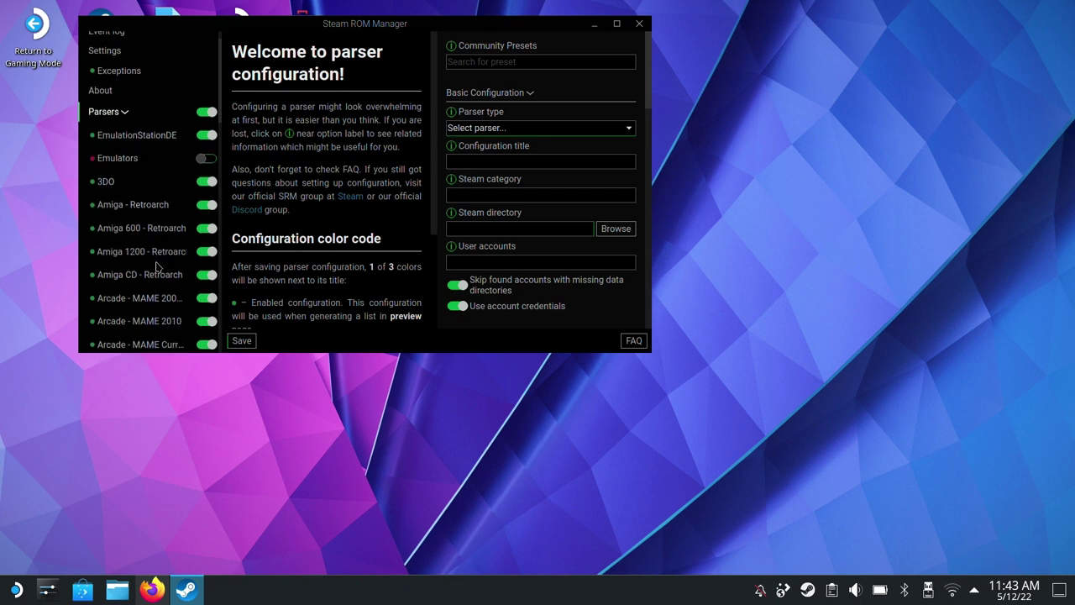
pyautogui.scroll(-3, 162, 263)
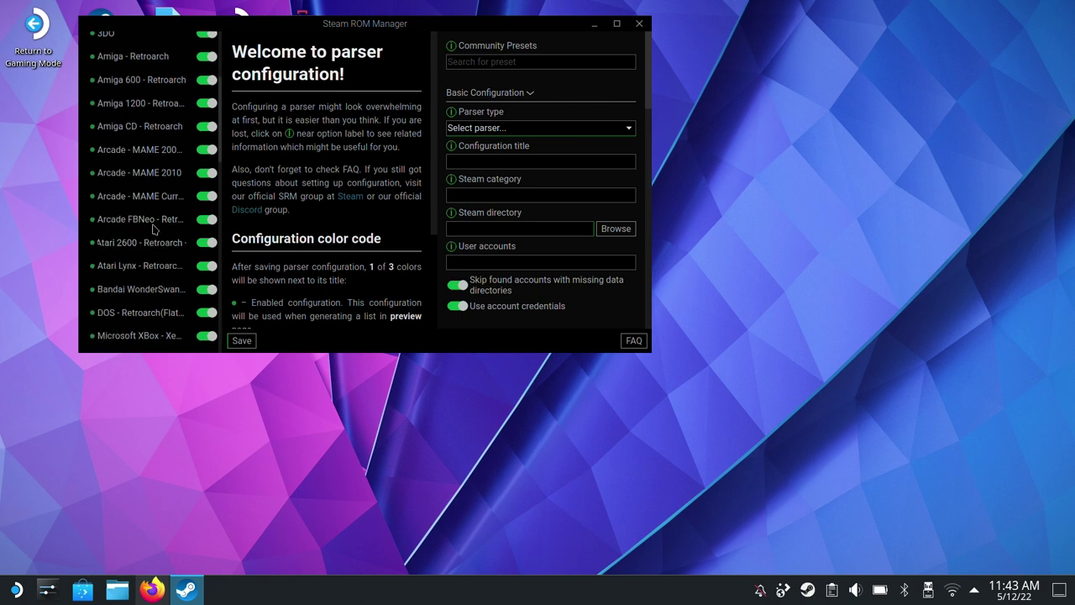
pyautogui.scroll(-5, 160, 266)
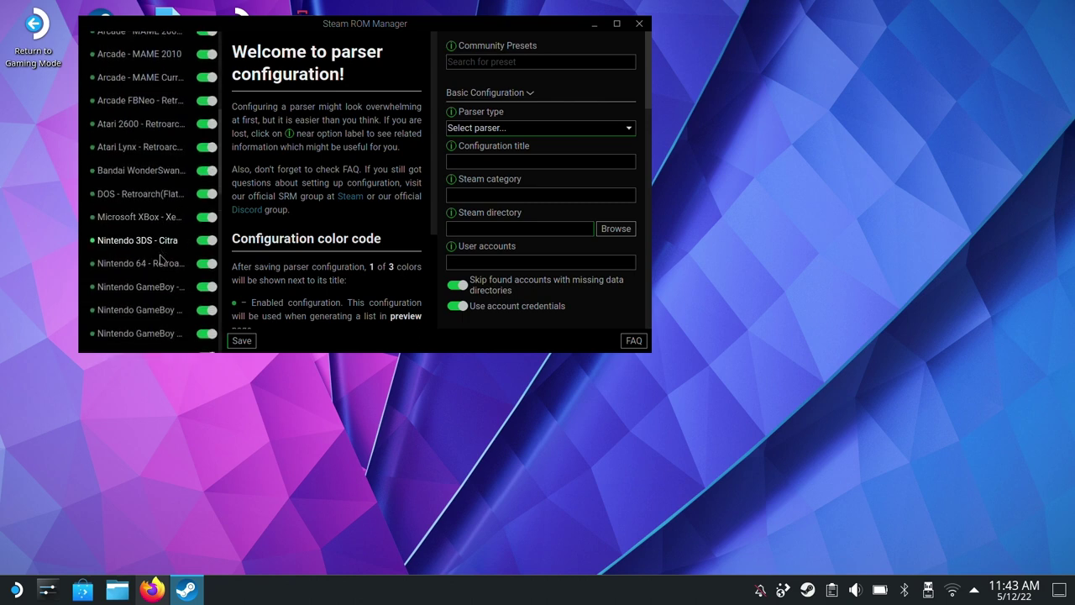
pyautogui.click(159, 257)
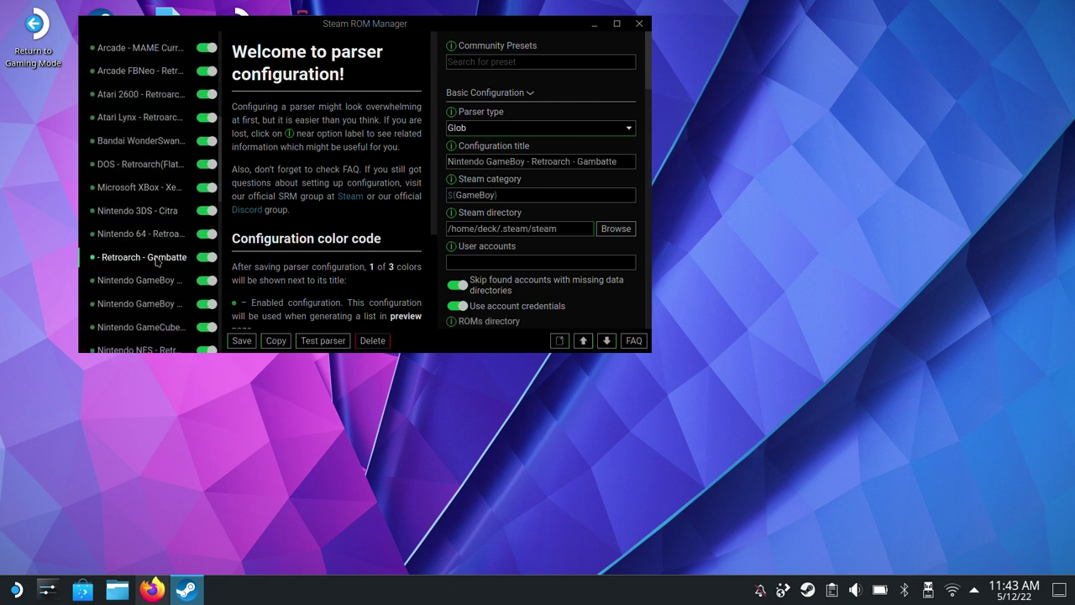
pyautogui.click(487, 229)
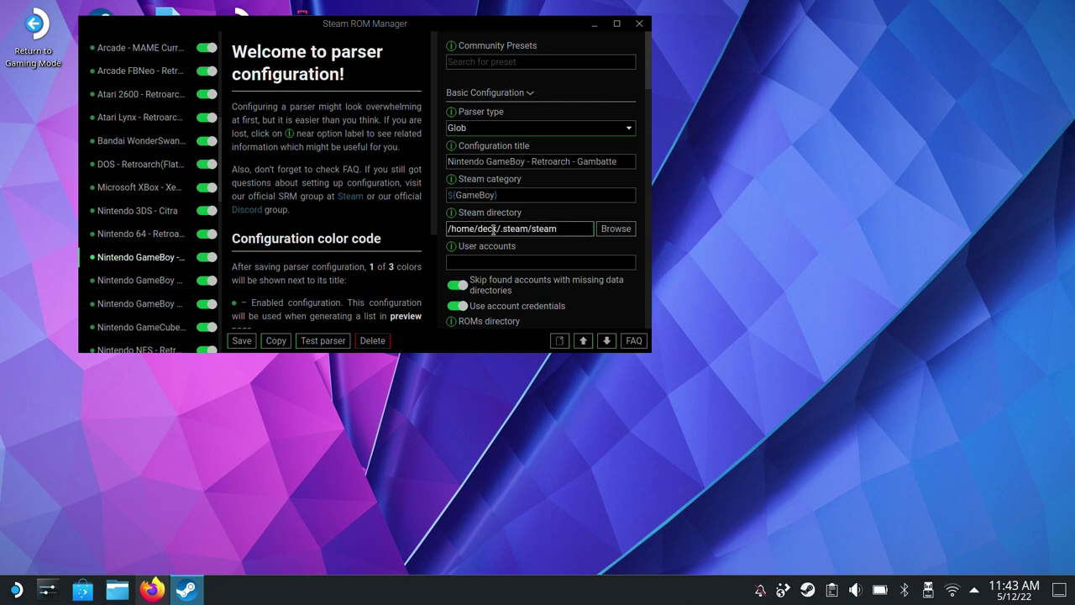
pyautogui.scroll(-1, 546, 235)
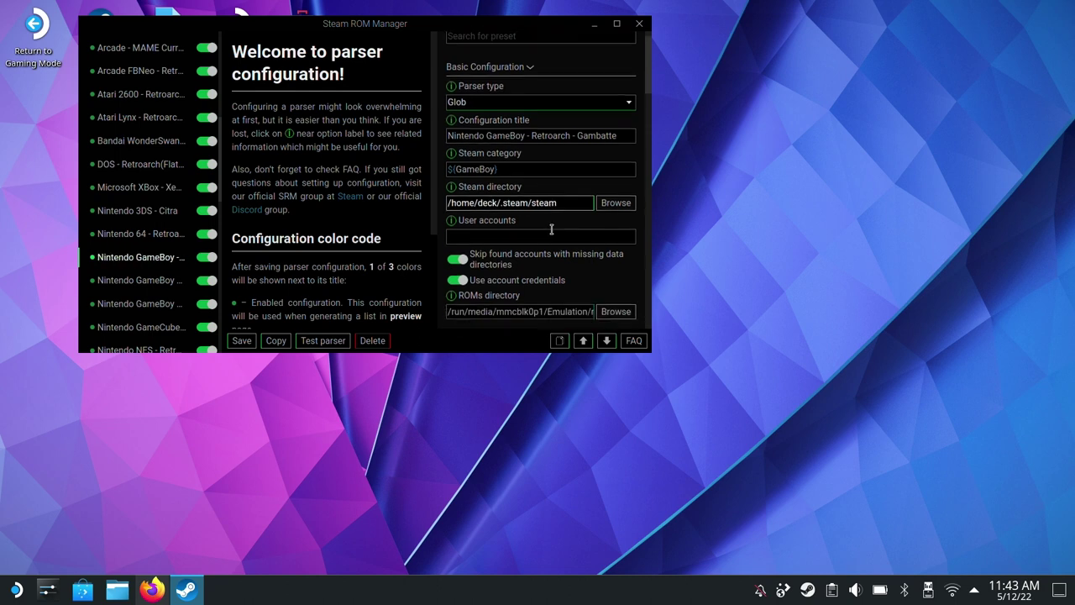
pyautogui.click(513, 277)
pyautogui.moveTo(514, 277); pyautogui.dragTo(610, 283)
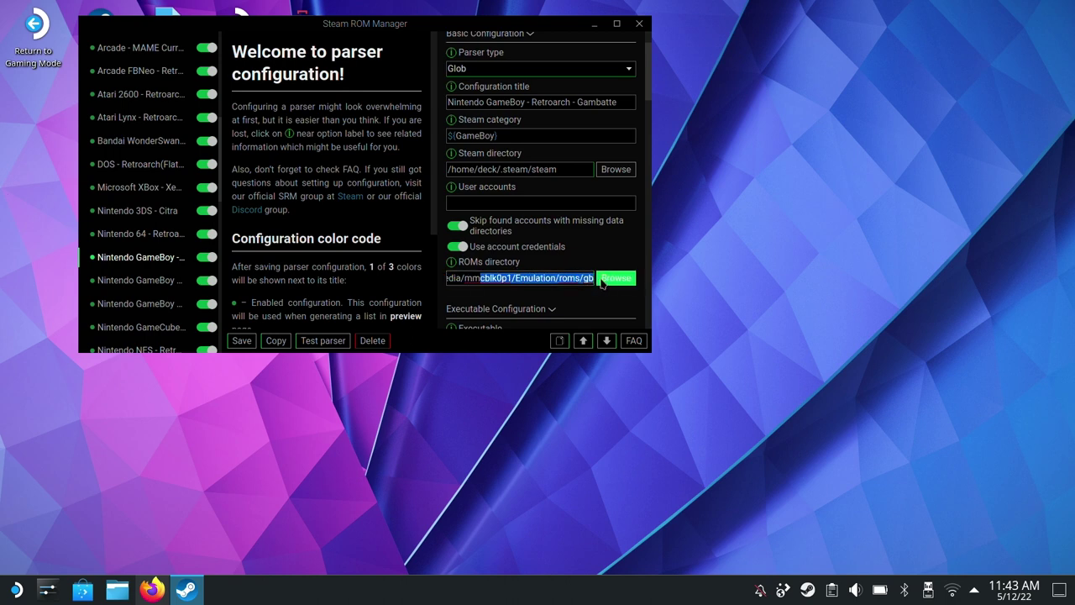
pyautogui.click(586, 281)
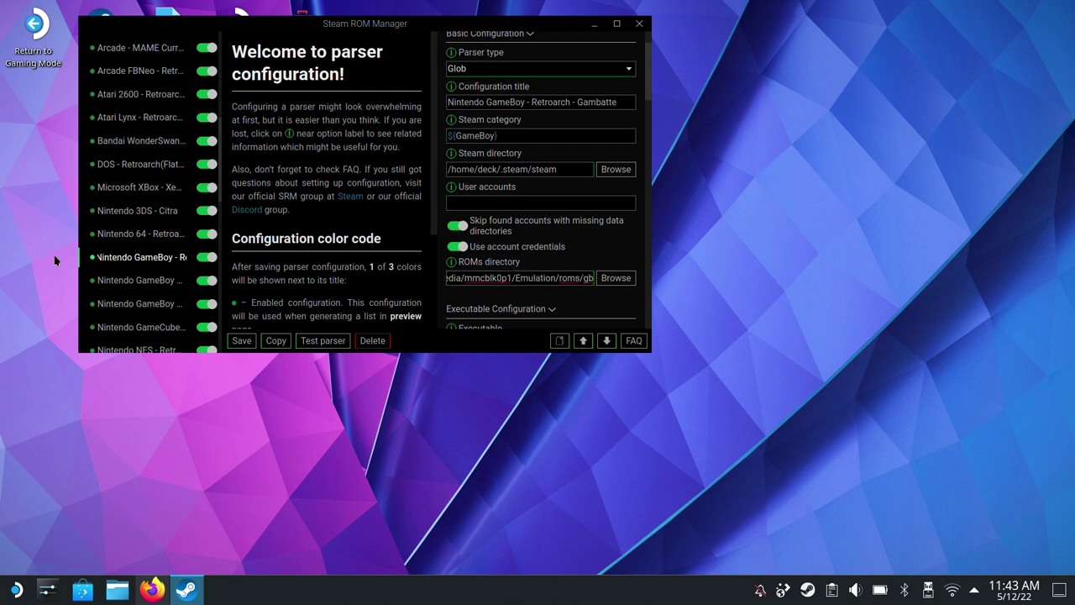
# Step: Test the Nintendo GameBoy Color - Retroarch - Gambatte parser and look through the titles in its log
pyautogui.click(121, 284)
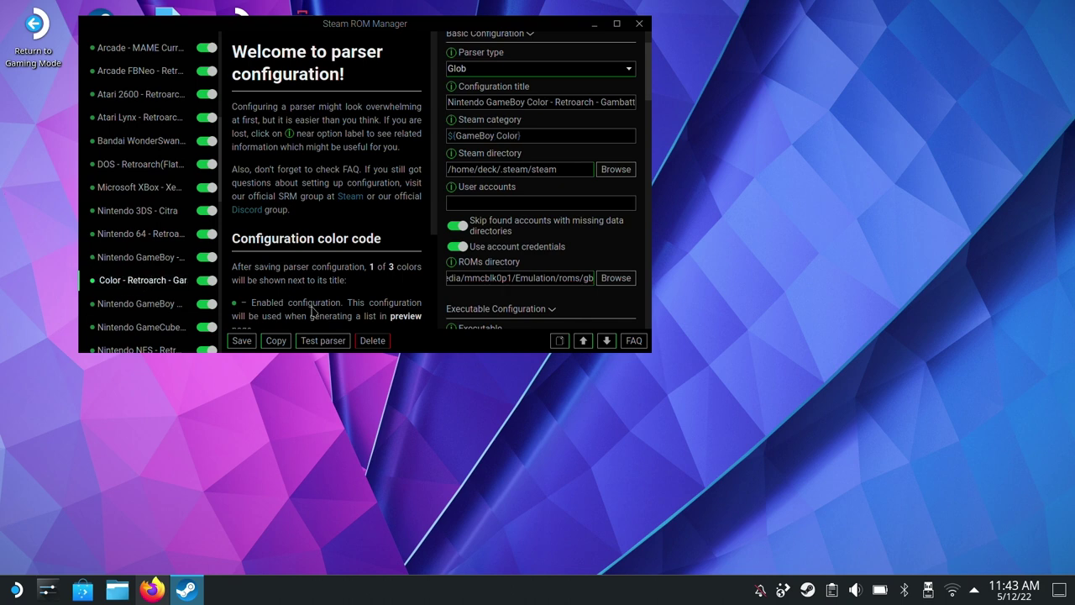
pyautogui.click(331, 340)
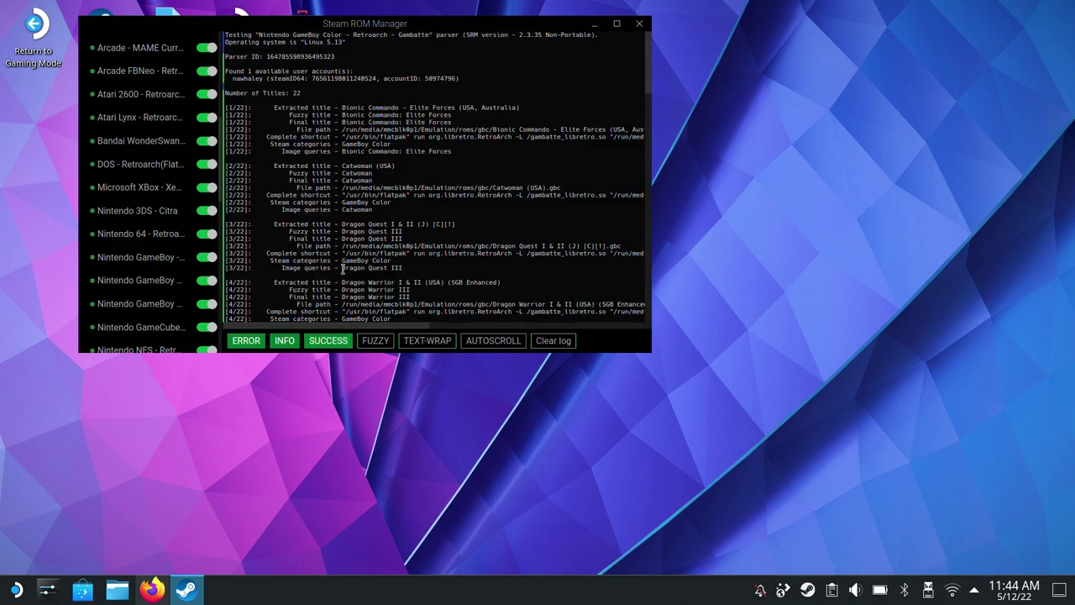
pyautogui.scroll(-2, 380, 227)
pyautogui.scroll(-20, 382, 226)
pyautogui.scroll(-8, 409, 248)
pyautogui.scroll(15, 411, 246)
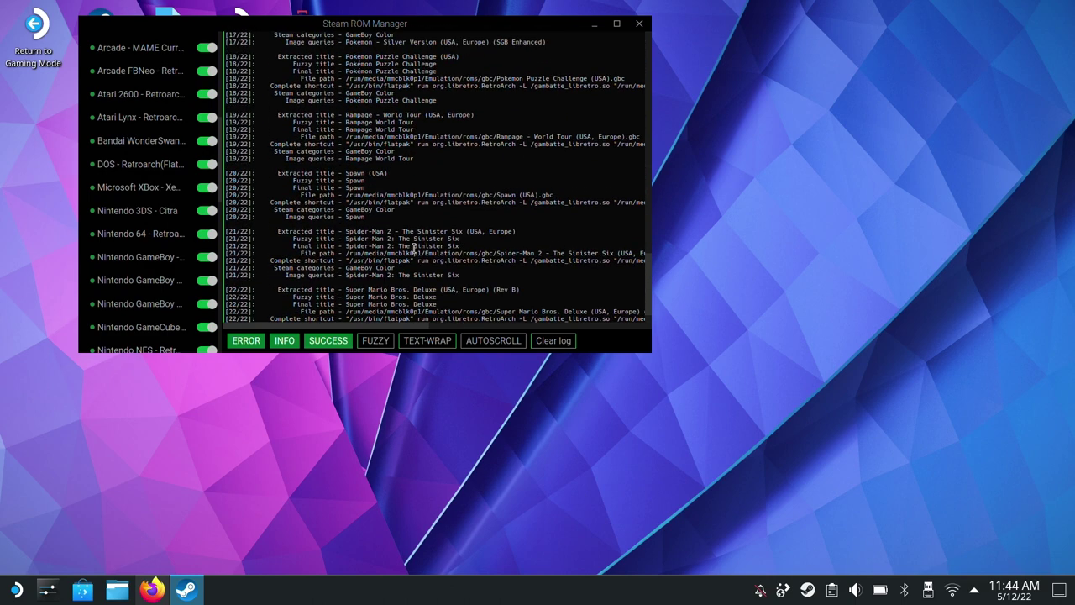
pyautogui.scroll(4, 402, 241)
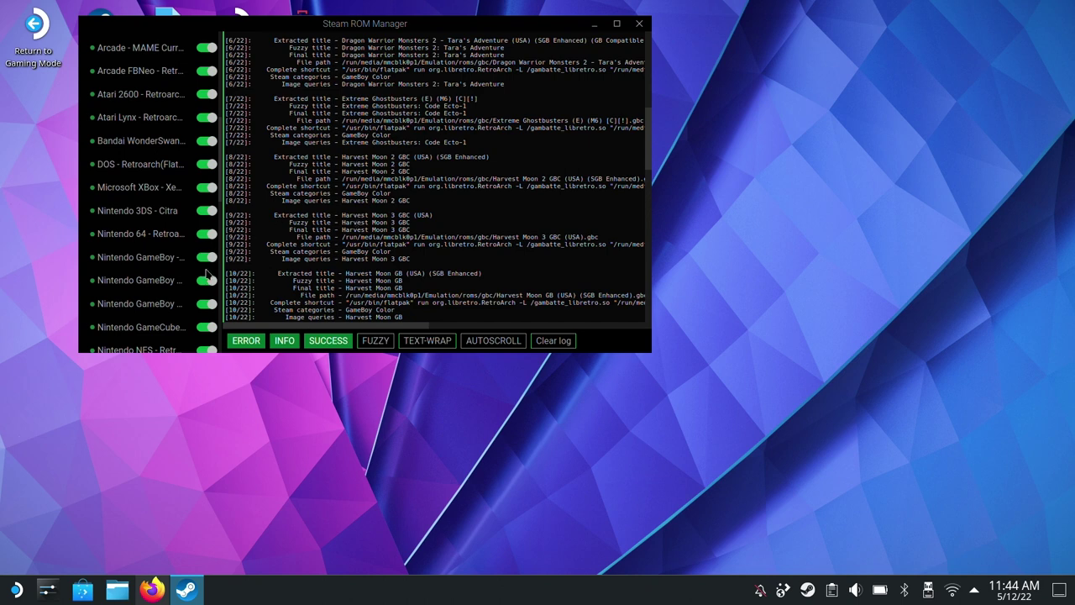
# Step: Look over the remaining parsers and generate the app list in the preview
pyautogui.scroll(-1, 182, 283)
pyautogui.scroll(-13, 182, 283)
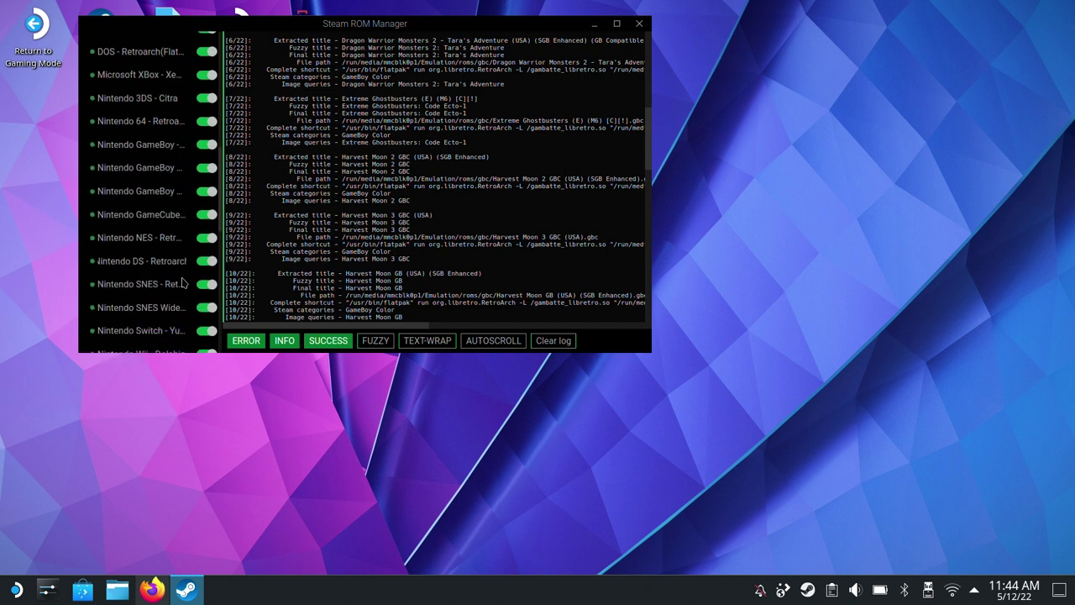
pyautogui.scroll(-2, 186, 280)
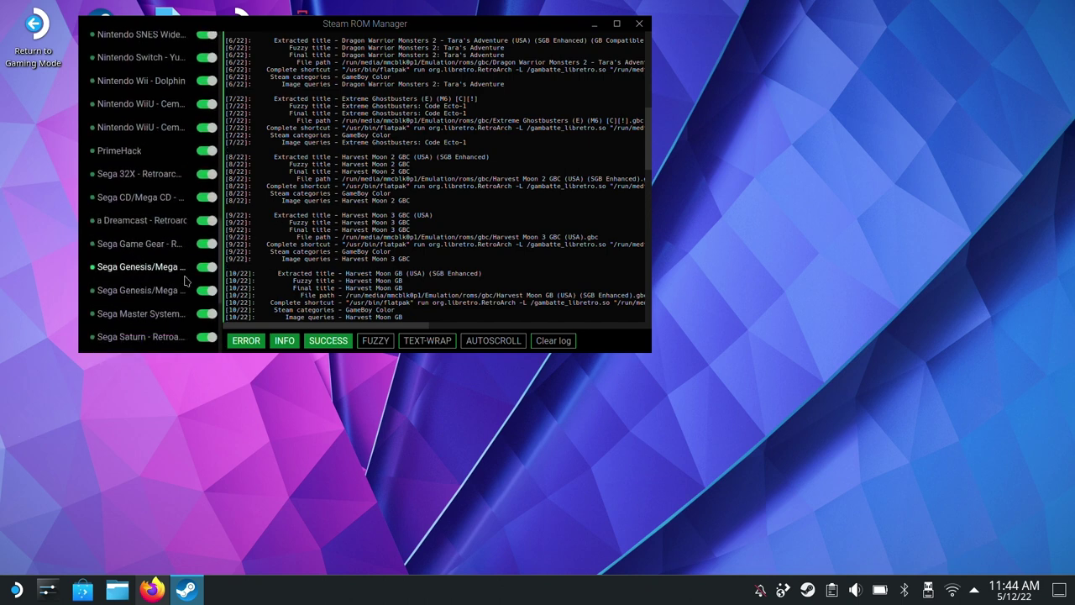
pyautogui.scroll(10, 186, 279)
pyautogui.scroll(20, 185, 271)
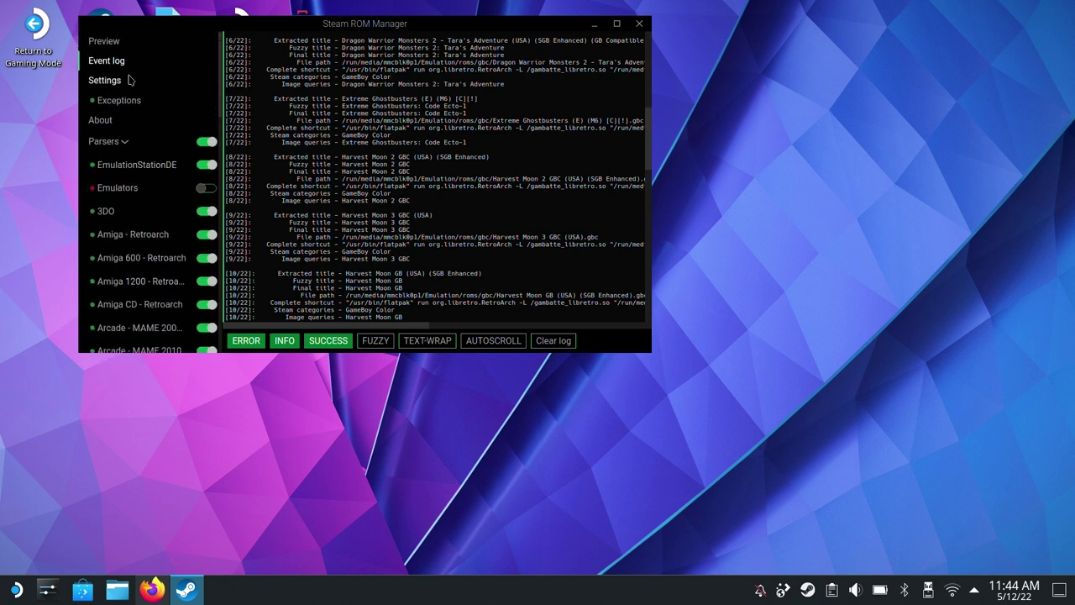
pyautogui.click(110, 44)
pyautogui.scroll(-1, 137, 182)
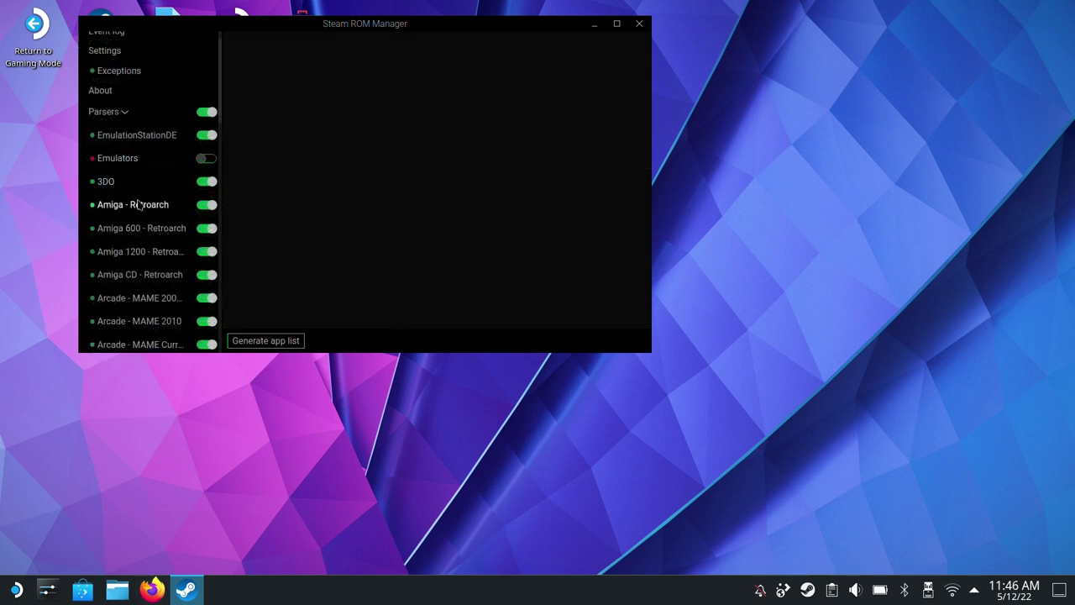
pyautogui.scroll(1, 141, 201)
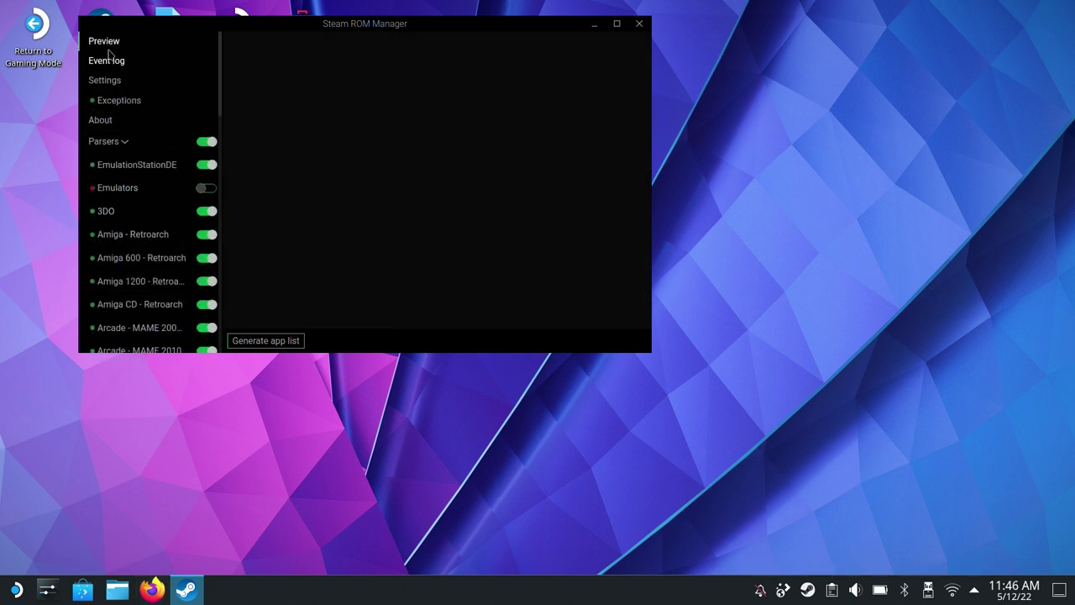
pyautogui.click(295, 340)
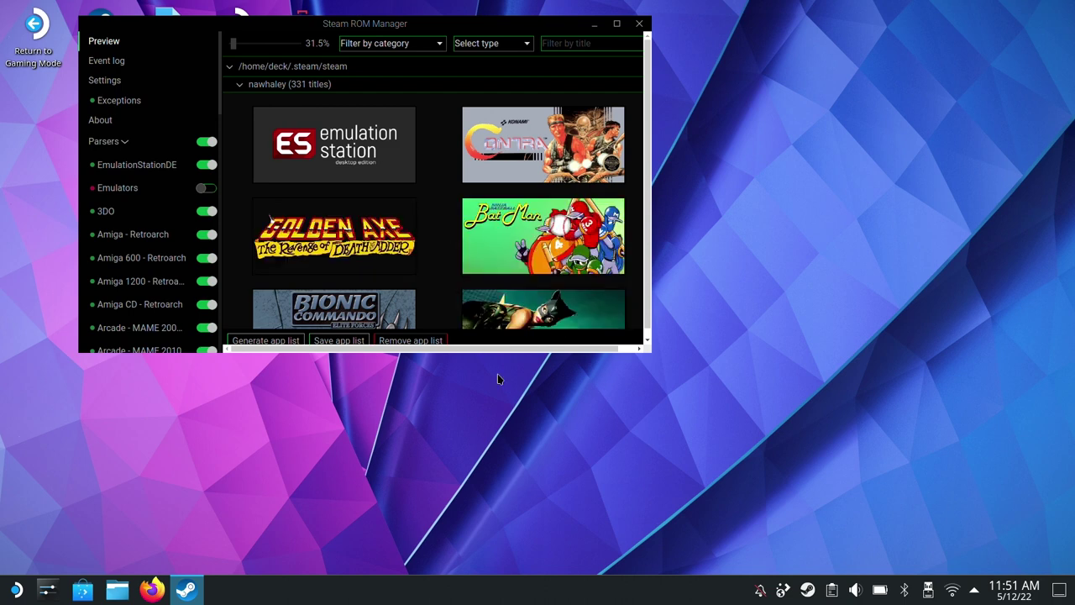
# Step: Exit the Steam client running in the background
pyautogui.rightClick(808, 589)
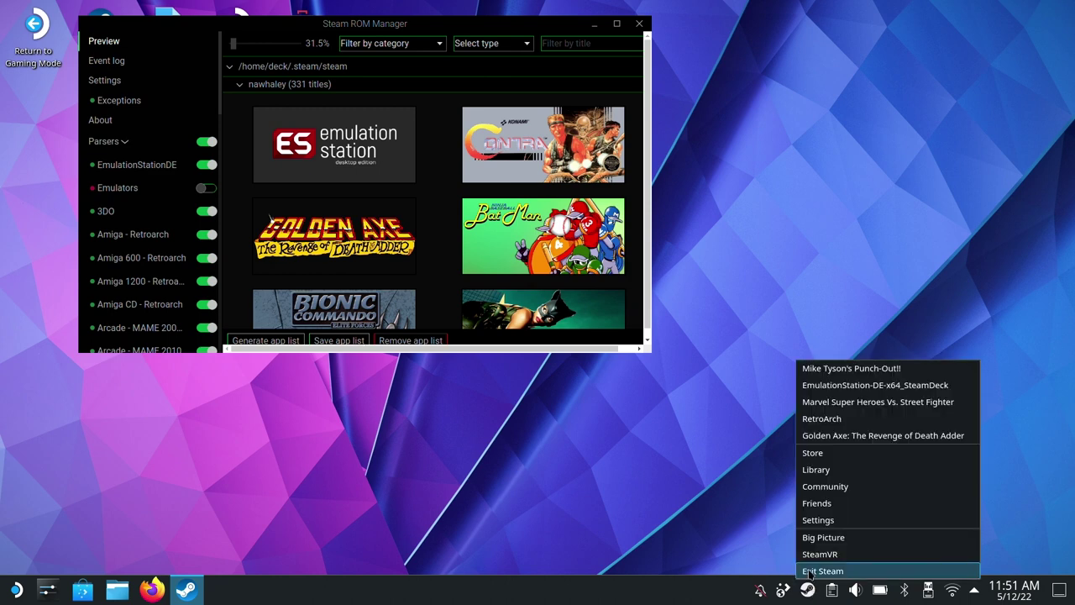
pyautogui.click(810, 572)
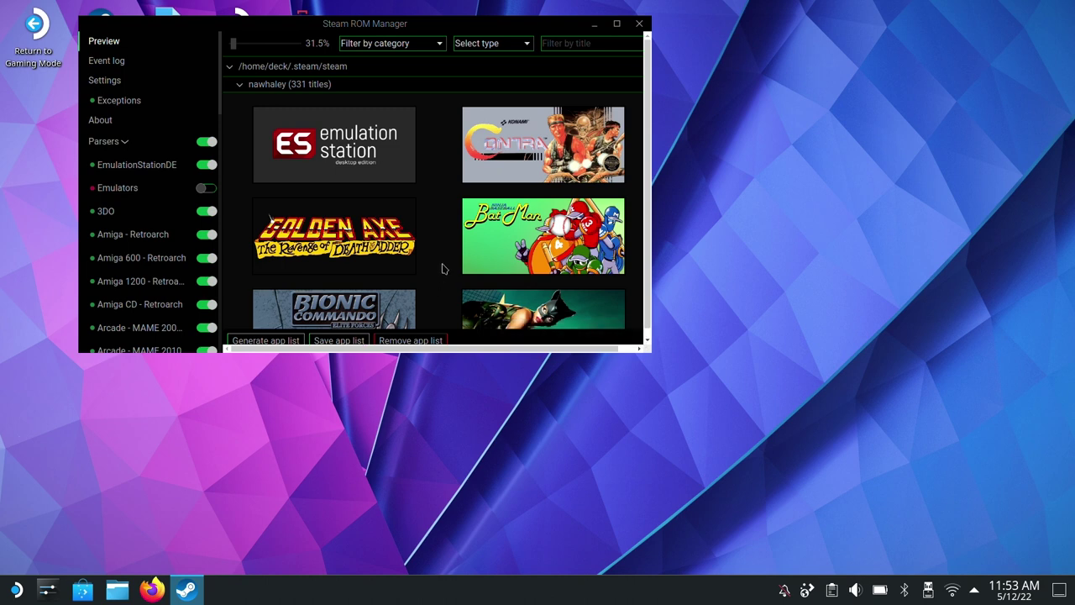
# Step: Look through the generated game artwork, save the app list, and close Steam ROM Manager
pyautogui.scroll(-5, 443, 269)
pyautogui.scroll(-10, 456, 256)
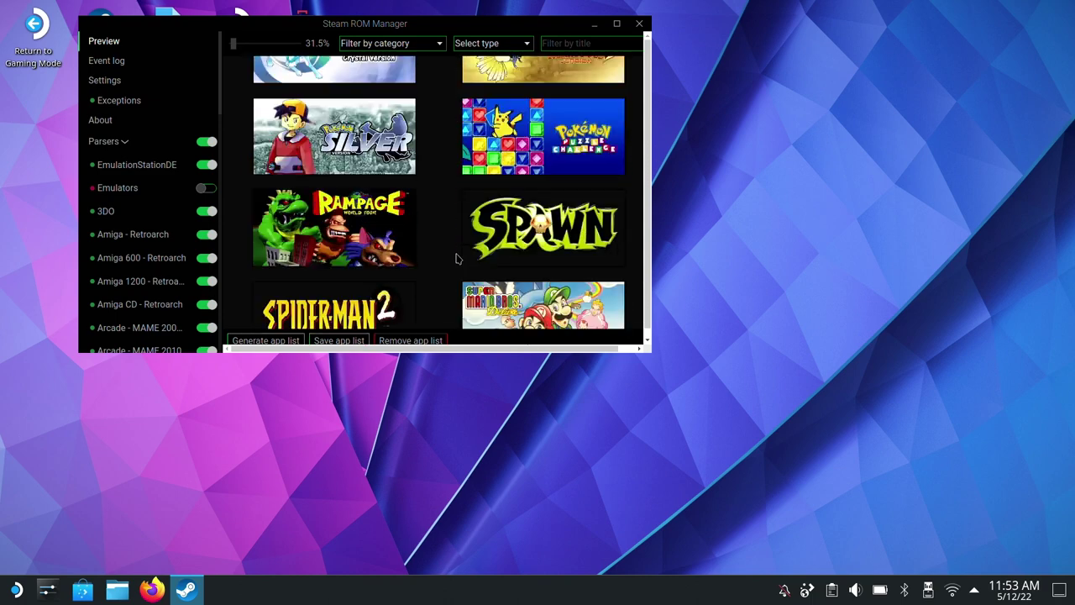
pyautogui.scroll(-10, 456, 258)
pyautogui.scroll(-10, 453, 268)
pyautogui.scroll(-10, 461, 281)
pyautogui.scroll(-10, 461, 281)
pyautogui.scroll(8, 461, 281)
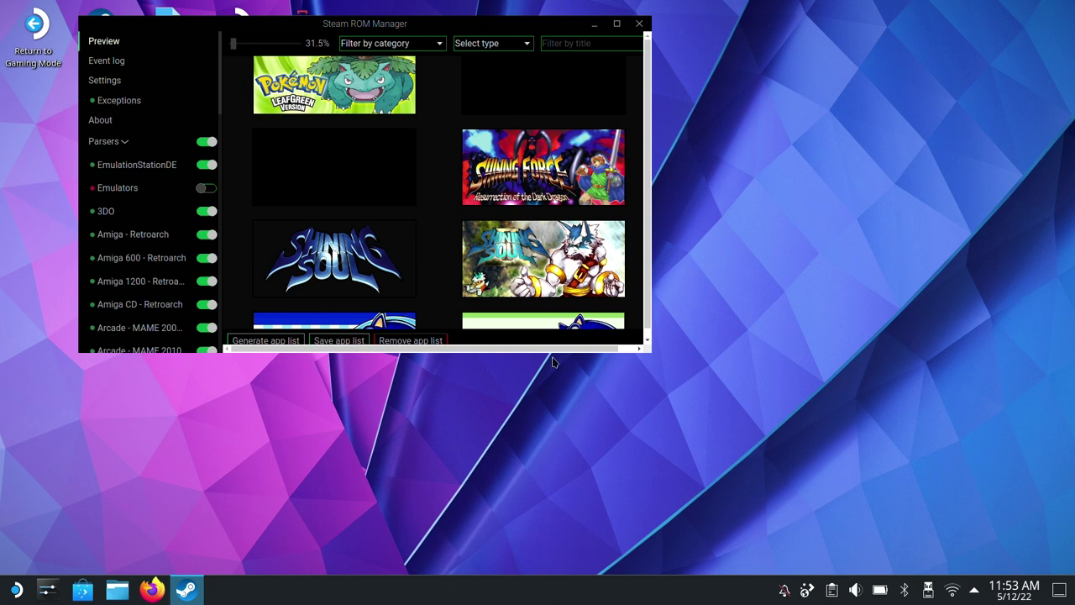
pyautogui.click(617, 25)
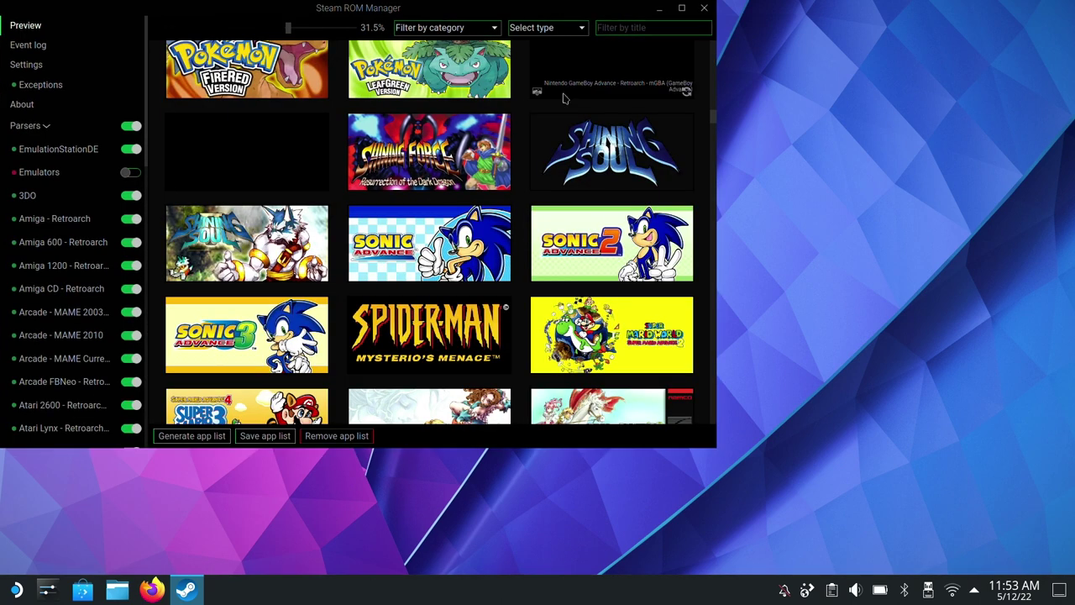
pyautogui.click(257, 443)
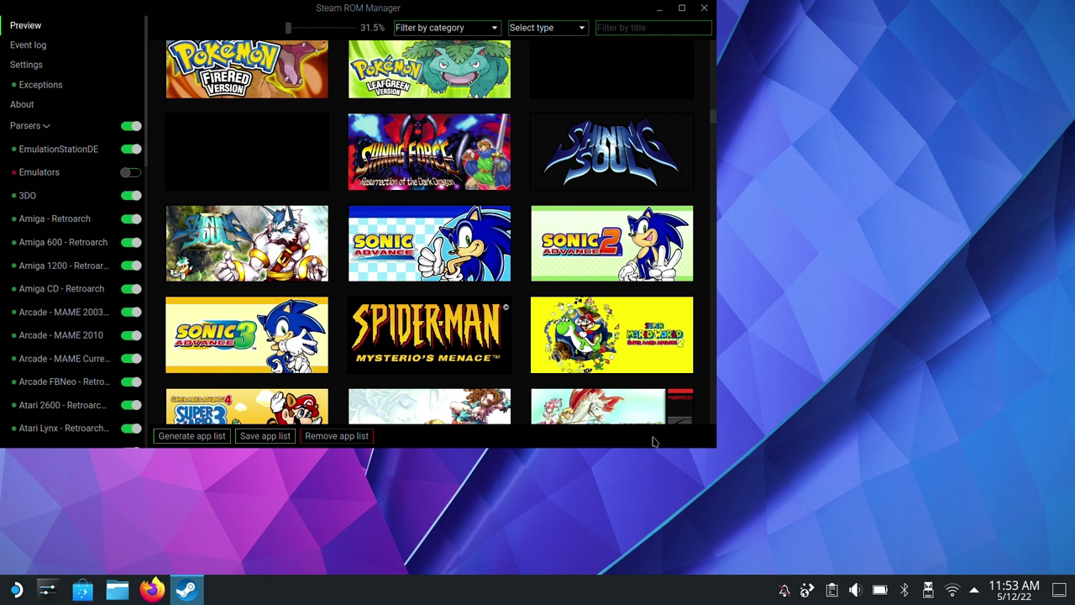
pyautogui.click(705, 8)
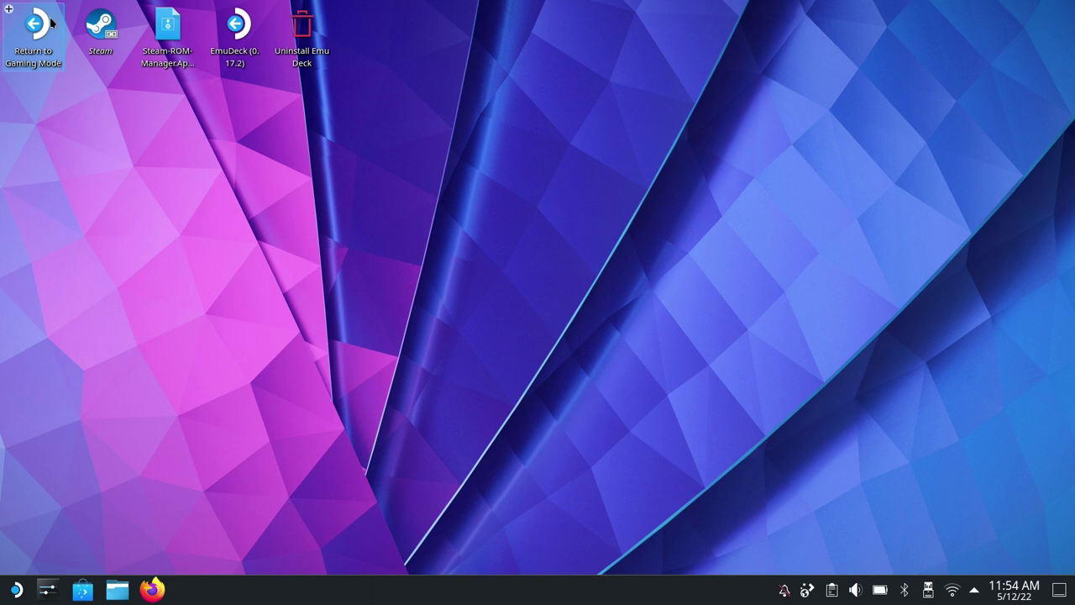
# Step: Return to Gaming Mode and show the collections in the Steam library
pyautogui.click(50, 22)
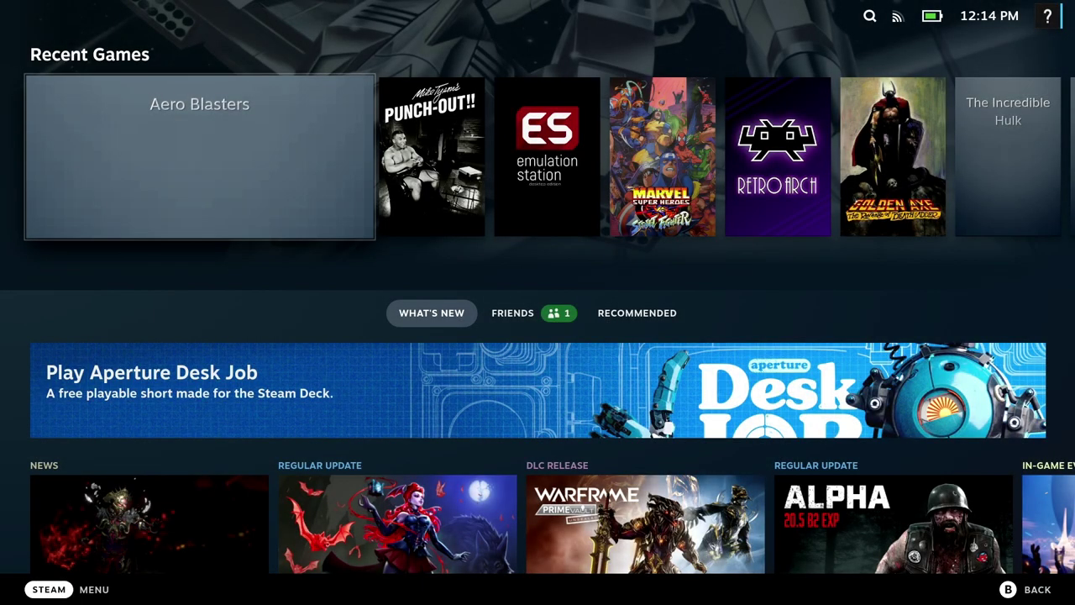
pyautogui.hotkey('ctrl', '1')
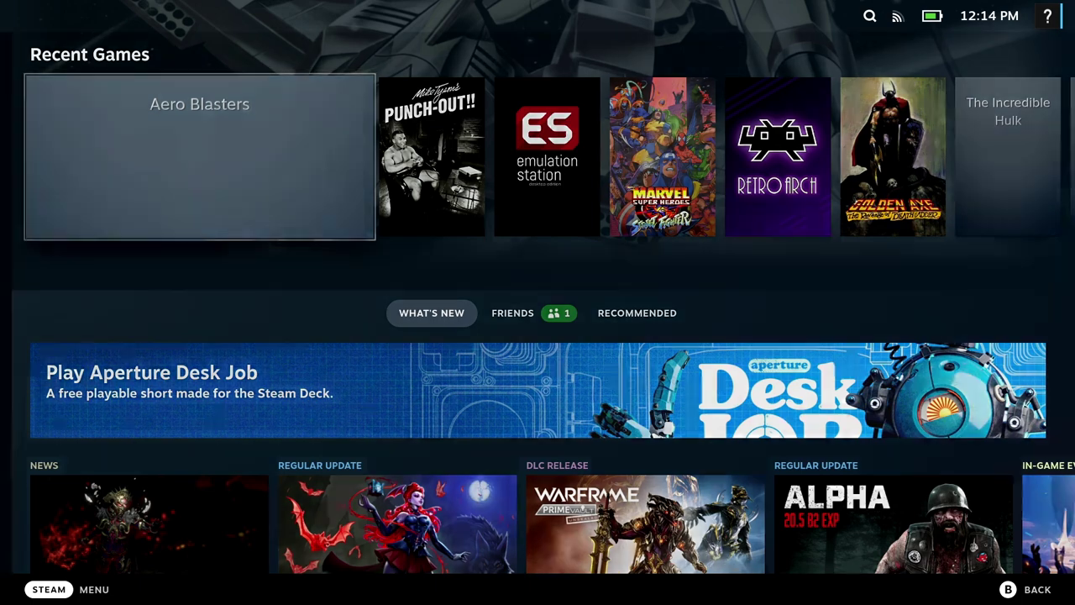
pyautogui.click(76, 208)
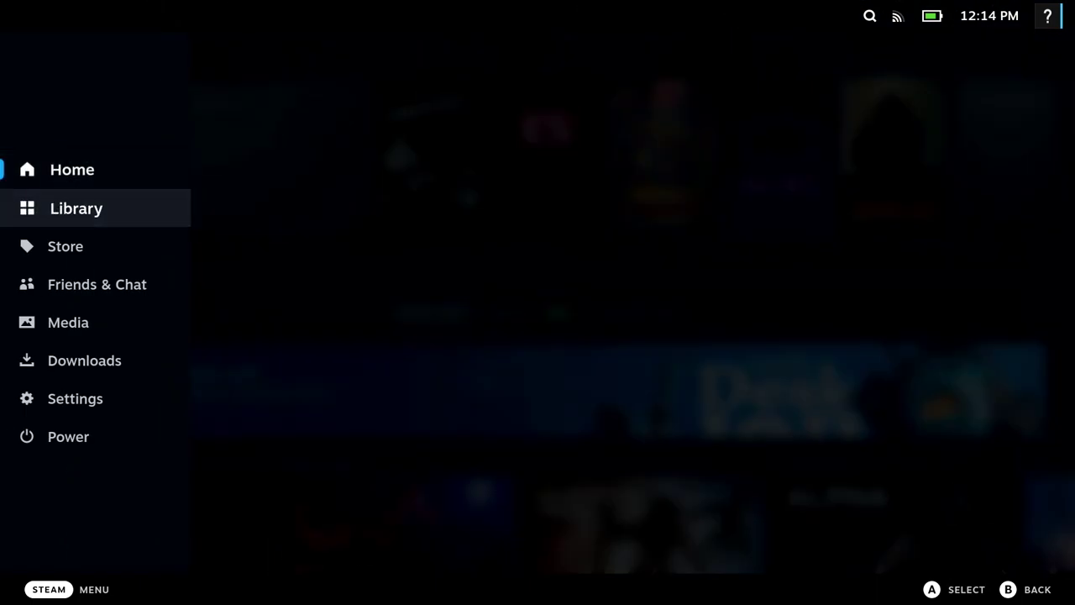
pyautogui.press('Return')
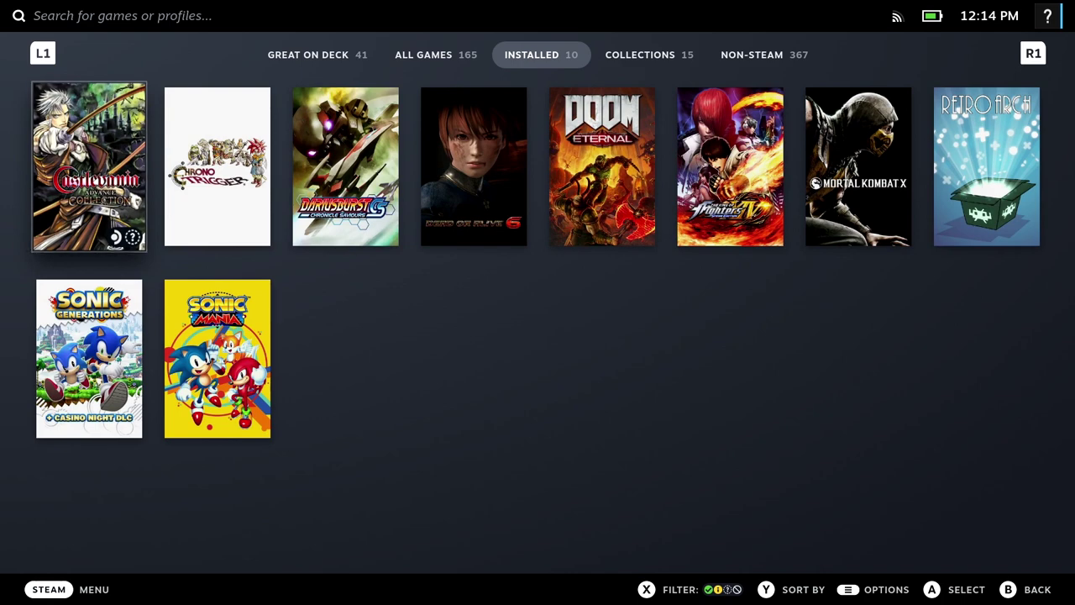
pyautogui.press('Tab')
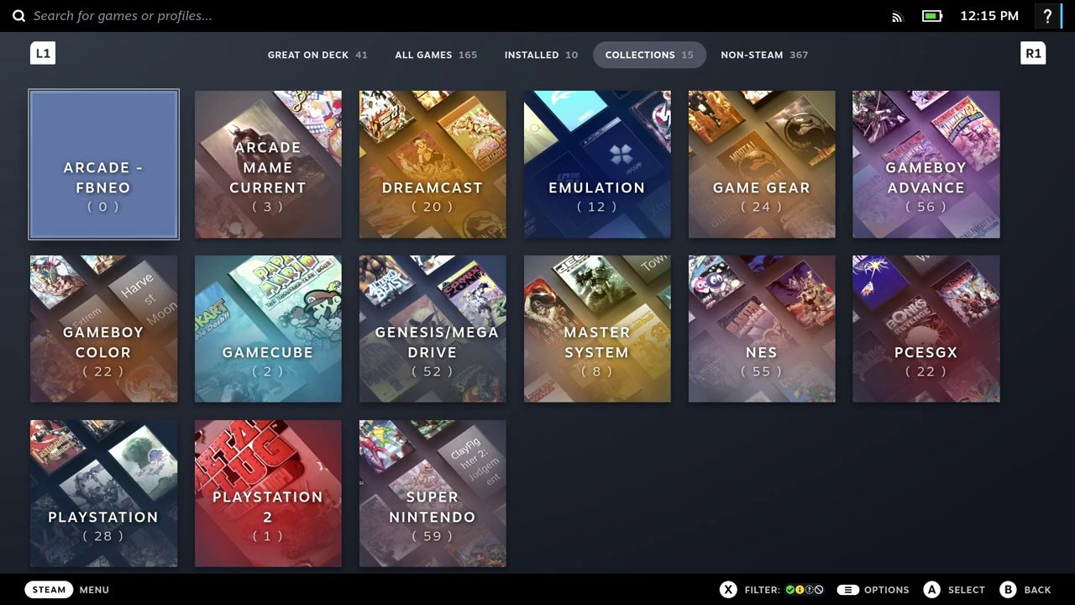
# Step: Look over the console collections and open the Genesis/Mega Drive collection
pyautogui.press('Right')
pyautogui.press('Right')
pyautogui.press('Right')
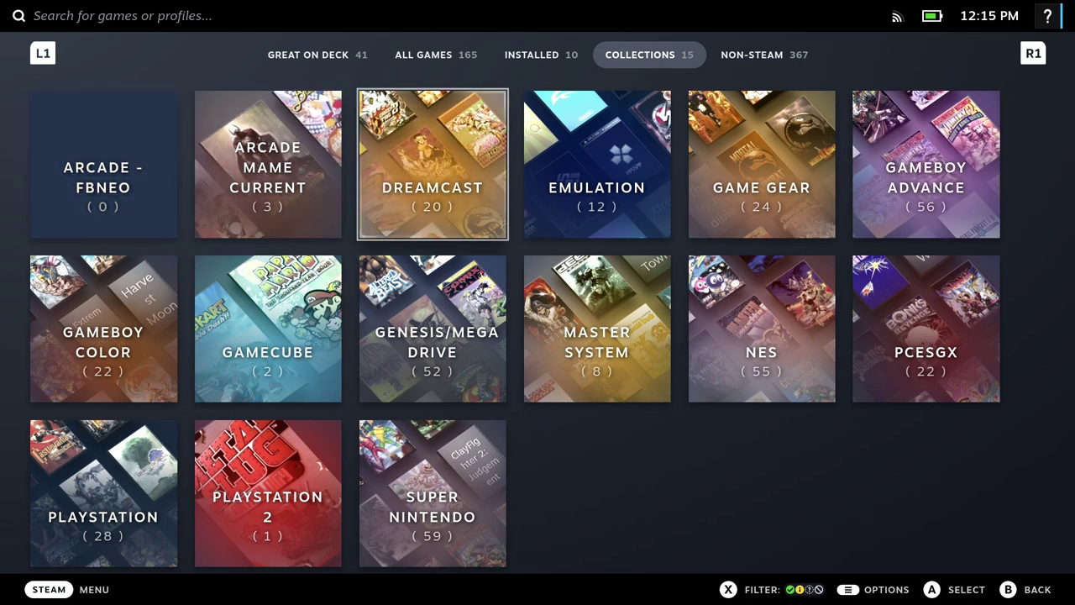
pyautogui.press('Right')
pyautogui.press('Right')
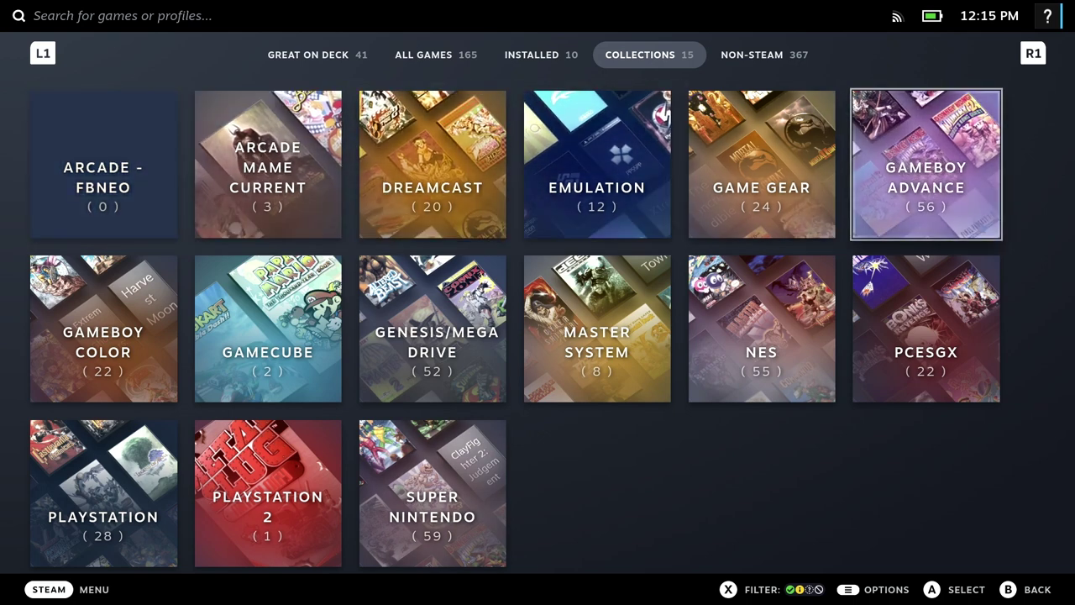
pyautogui.press('Down')
pyautogui.press('Left')
pyautogui.press('Left')
pyautogui.press('Left')
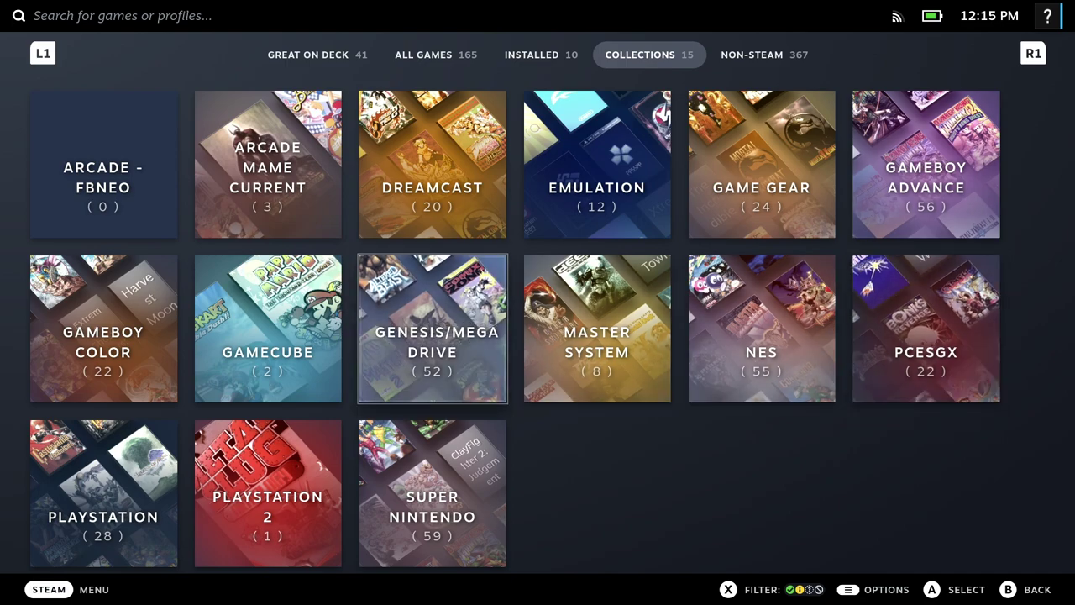
pyautogui.press('Return')
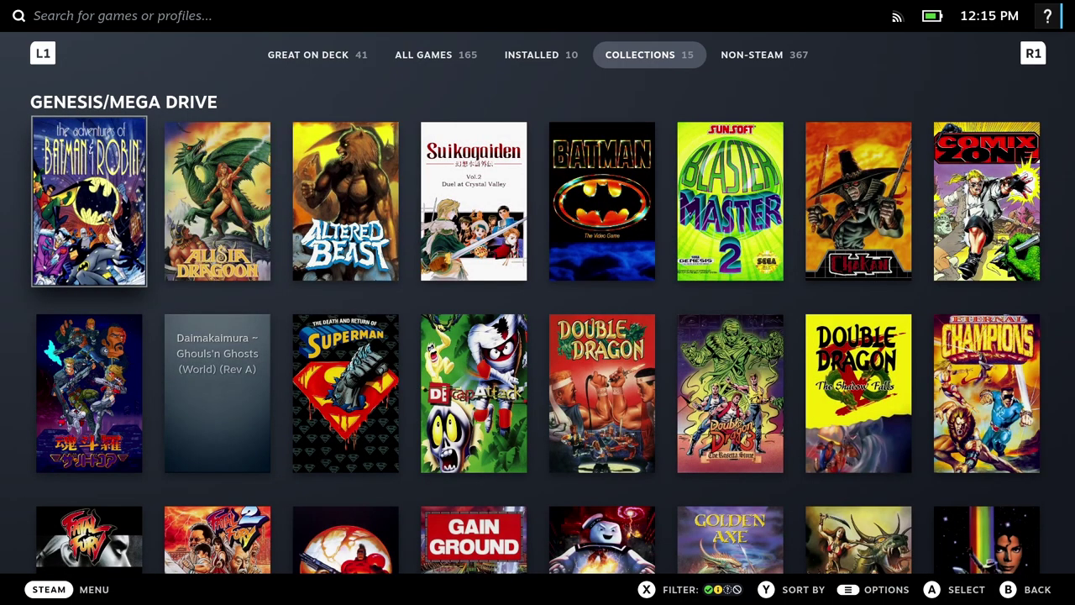
# Step: Browse down through the games in the Genesis/Mega Drive collection
pyautogui.press('Down')
pyautogui.press('Down')
pyautogui.press('Down')
pyautogui.press('Down')
pyautogui.press('Down')
pyautogui.press('Down')
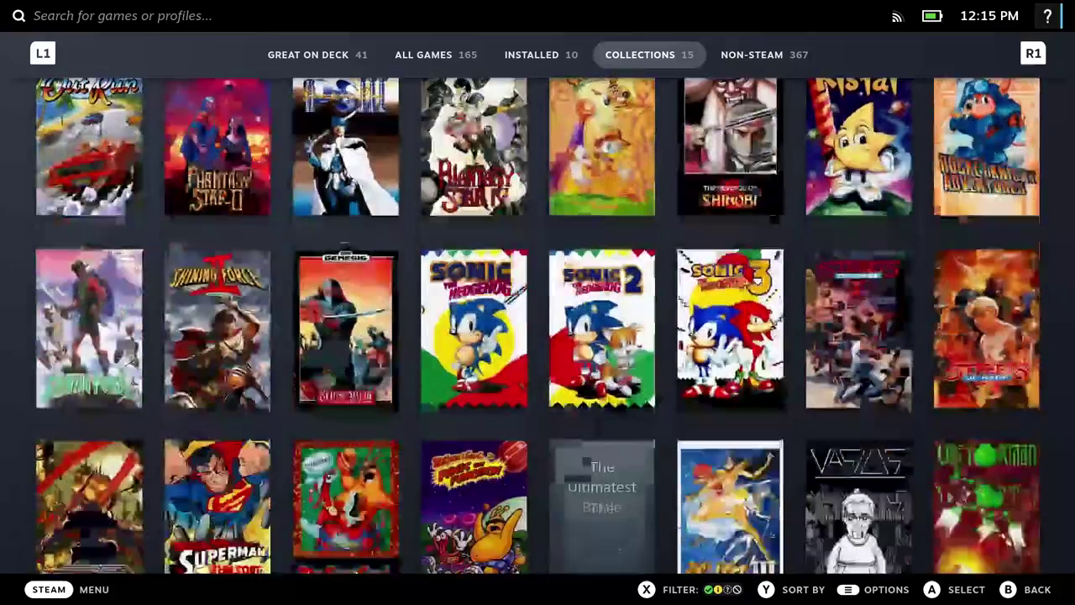
# Step: Look through the rest of the Genesis/Mega Drive games and return to the start of the collection
pyautogui.press('Up')
pyautogui.press('Up')
pyautogui.press('Up')
pyautogui.press('Up')
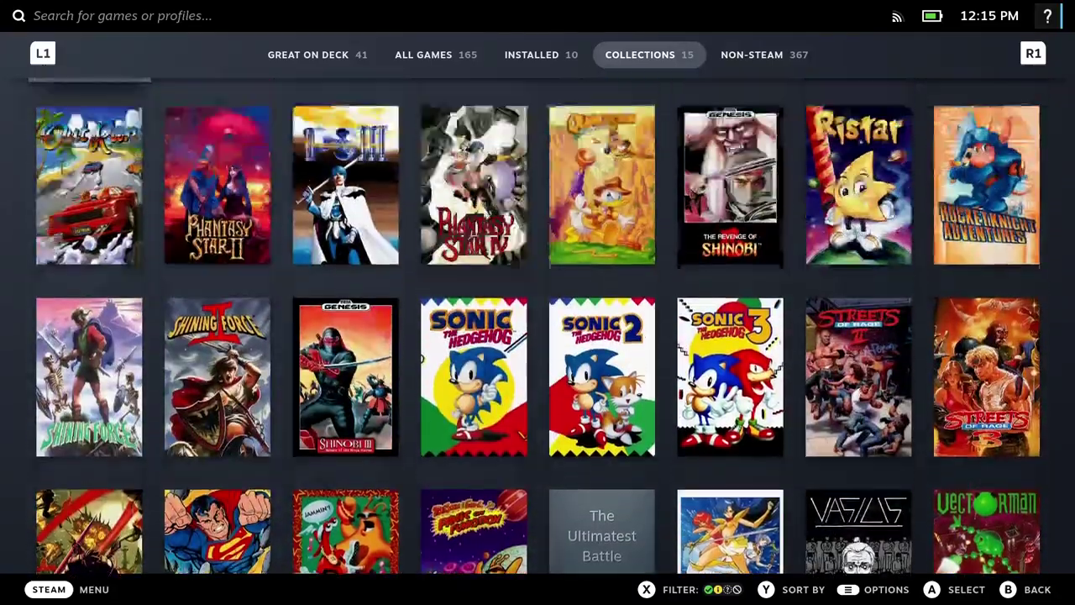
pyautogui.press('Up')
pyautogui.press('Right')
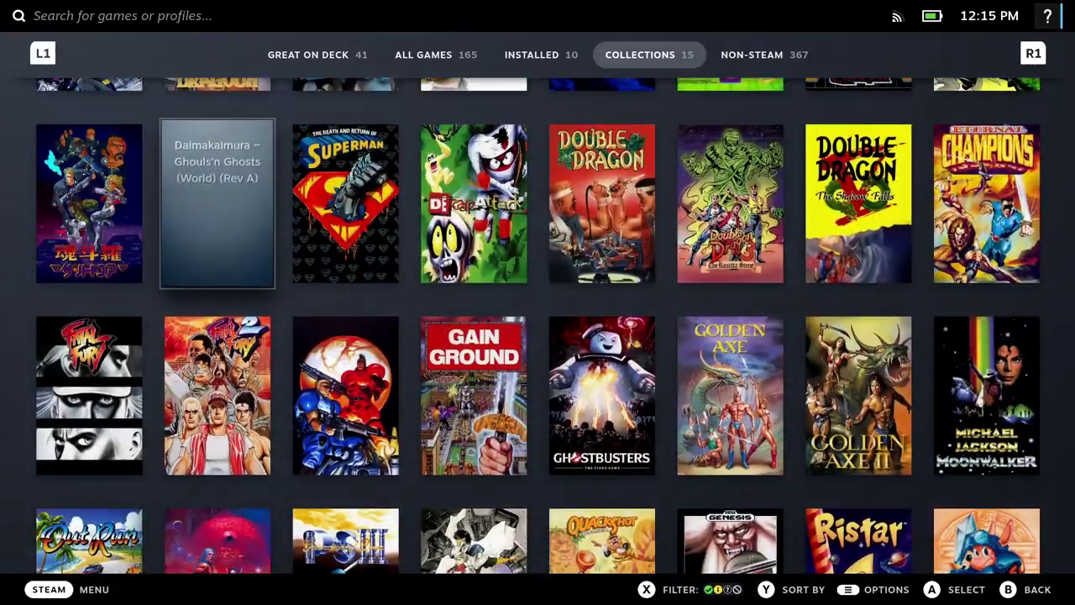
pyautogui.press('Up')
pyautogui.press('Down')
pyautogui.press('Down')
pyautogui.press('Down')
pyautogui.press('Down')
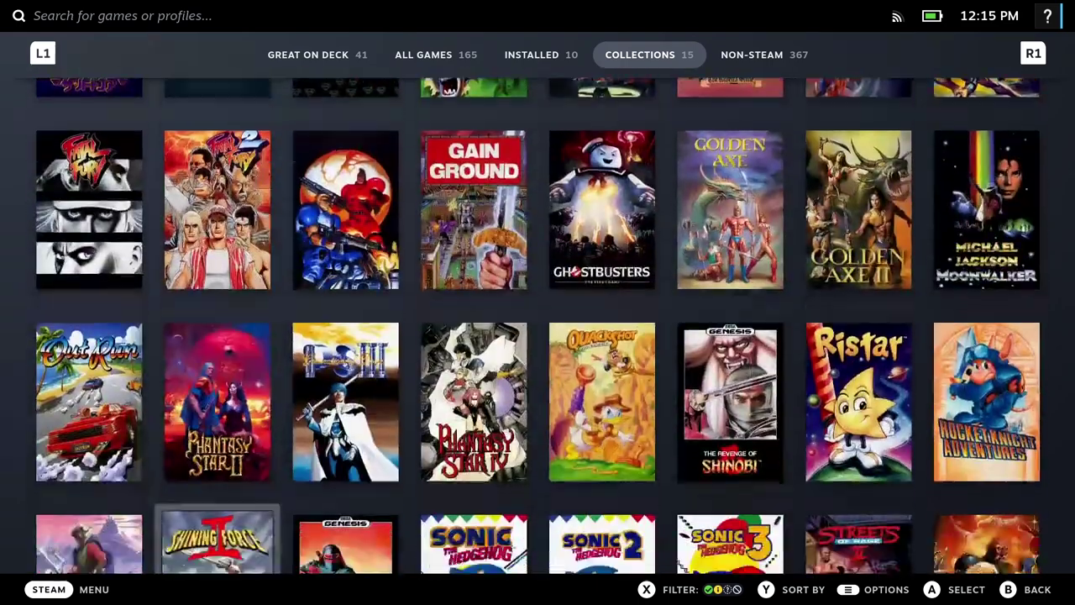
pyautogui.press('Right')
pyautogui.press('Right')
pyautogui.press('Down')
pyautogui.press('Right')
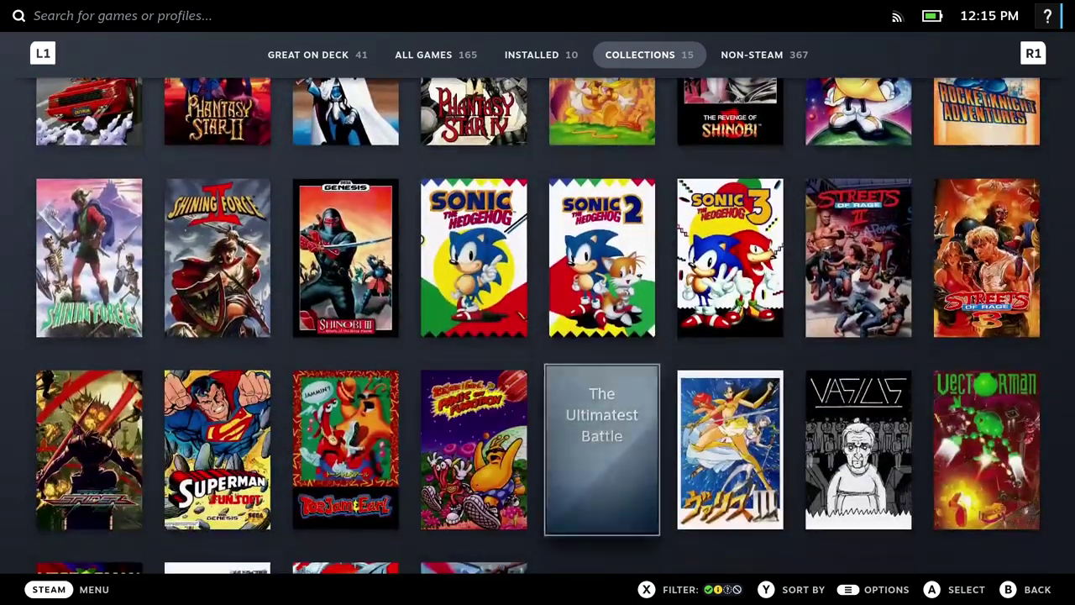
pyautogui.press('Down')
pyautogui.press('Up')
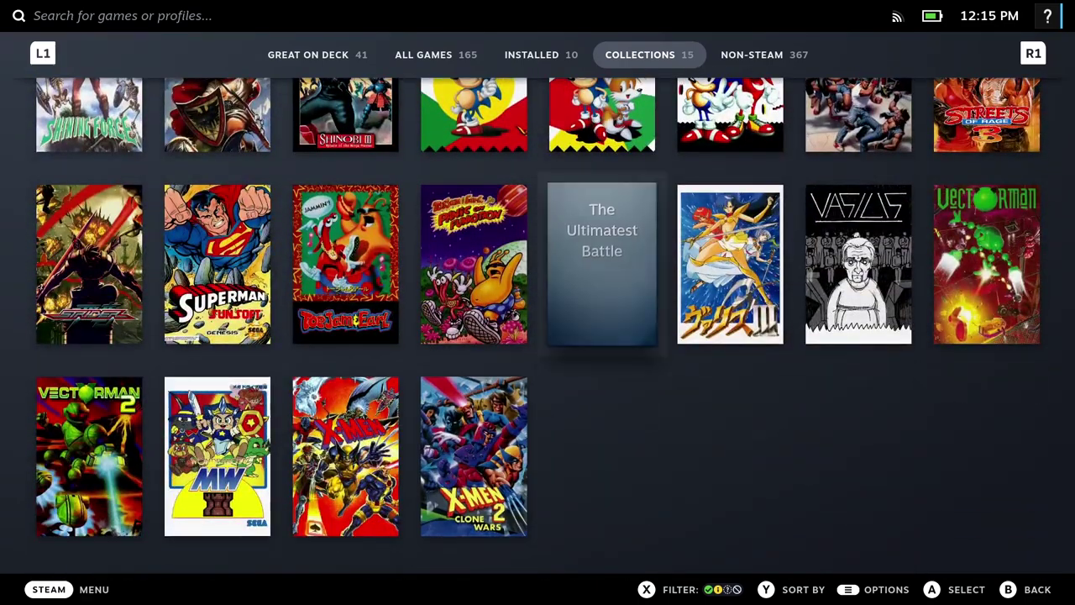
pyautogui.press('Up')
pyautogui.press('Up')
pyautogui.press('Up')
pyautogui.press('Up')
pyautogui.press('Up')
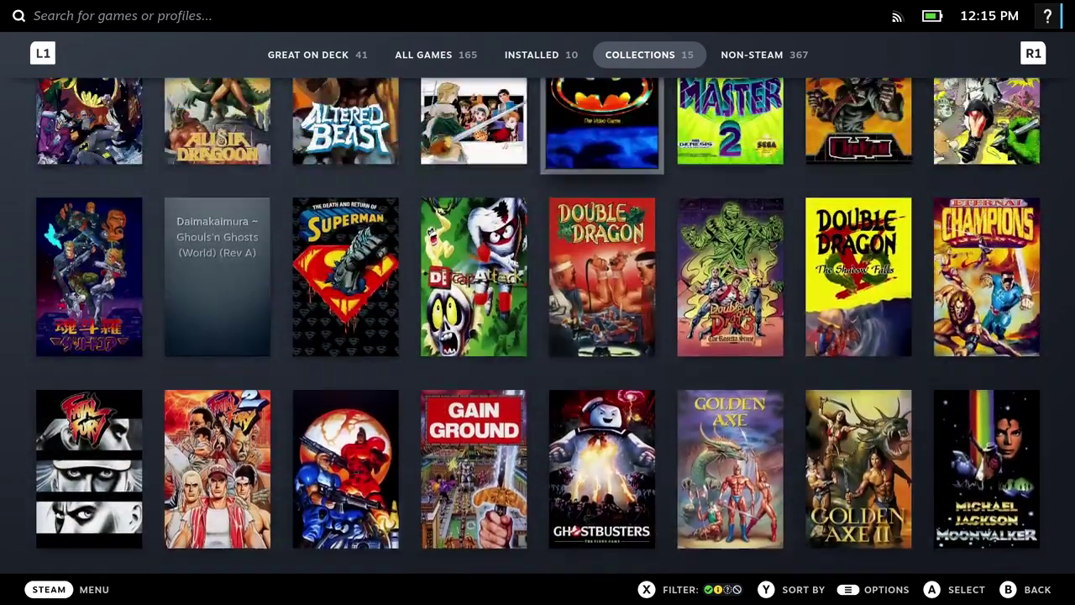
pyautogui.press('Left')
pyautogui.press('Left')
pyautogui.press('Left')
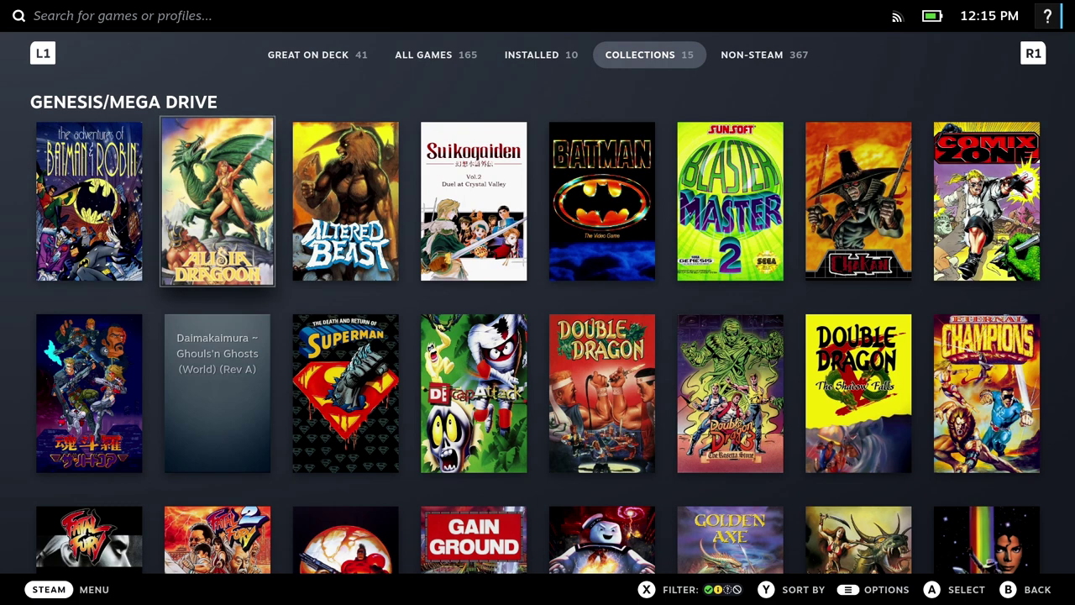
# Step: Go back to the collections overview and open the Game Gear collection
pyautogui.press('pageup')
pyautogui.press('pagedown')
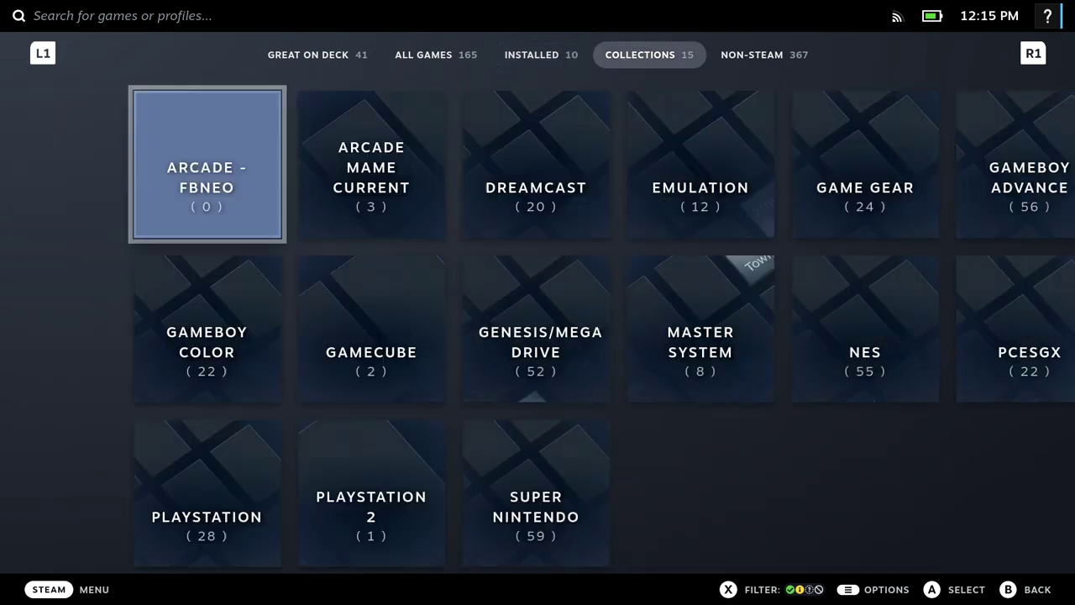
pyautogui.press('Right')
pyautogui.press('Right')
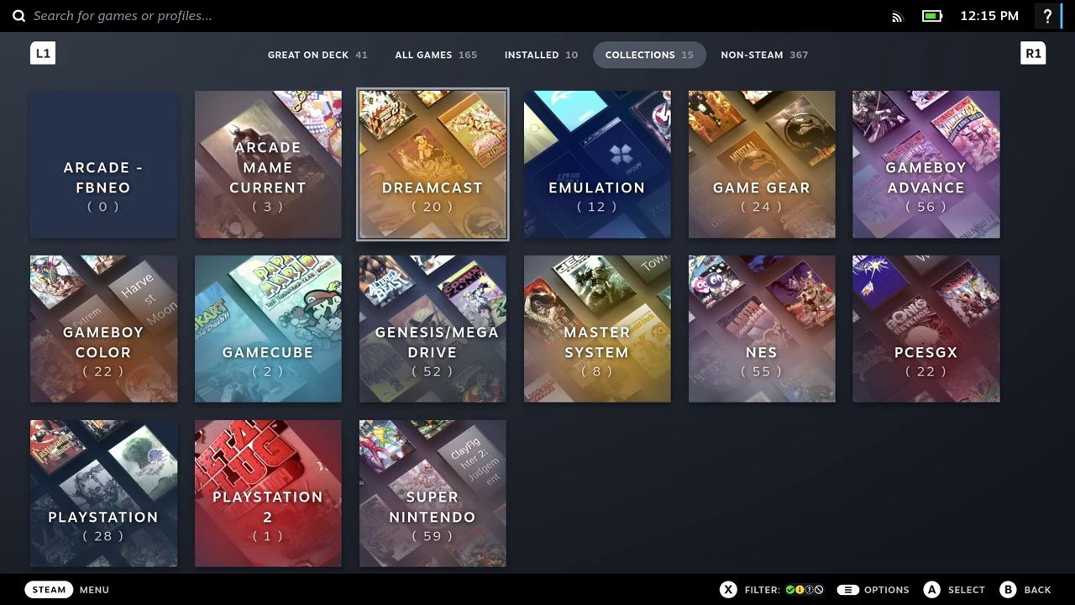
pyautogui.press('Right')
pyautogui.press('Right')
pyautogui.press('Return')
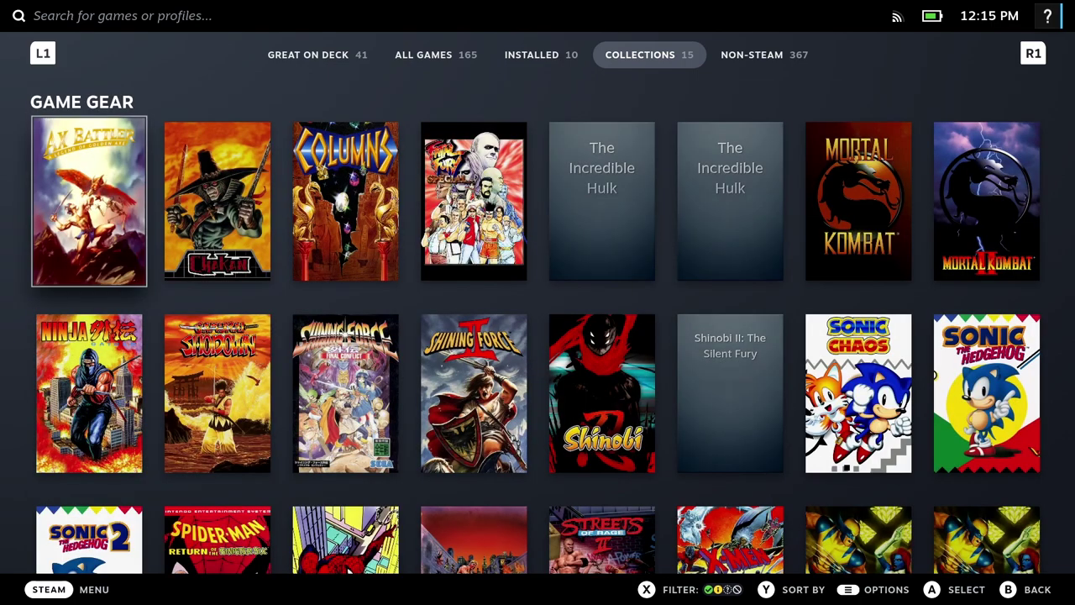
# Step: Remove the second, duplicate The Incredible Hulk entry in the Game Gear collection from the library
pyautogui.press('Right')
pyautogui.press('Right')
pyautogui.press('Right')
pyautogui.press('Right')
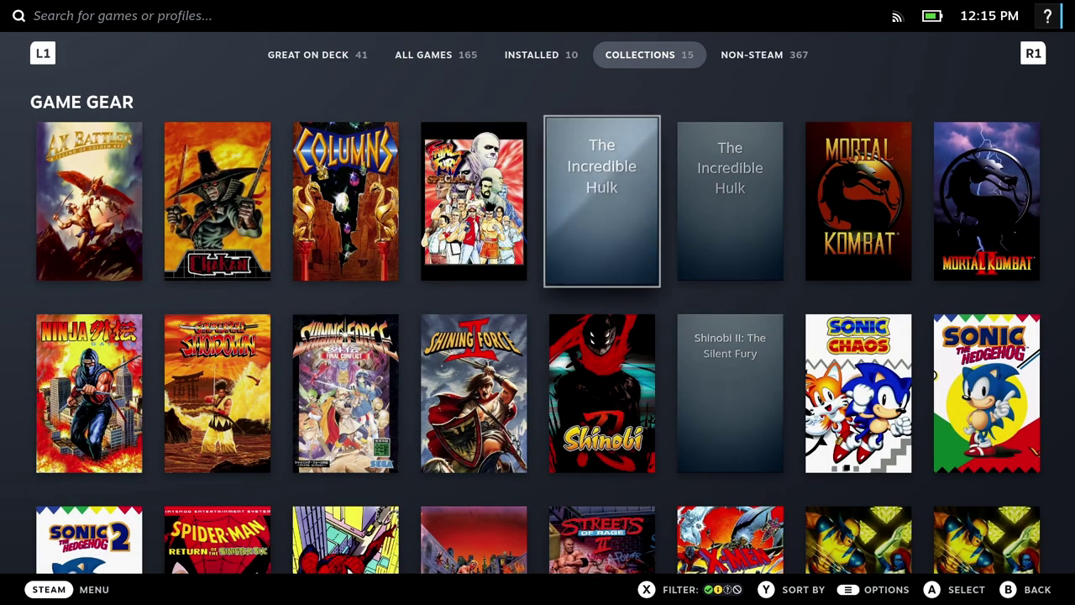
pyautogui.press('Right')
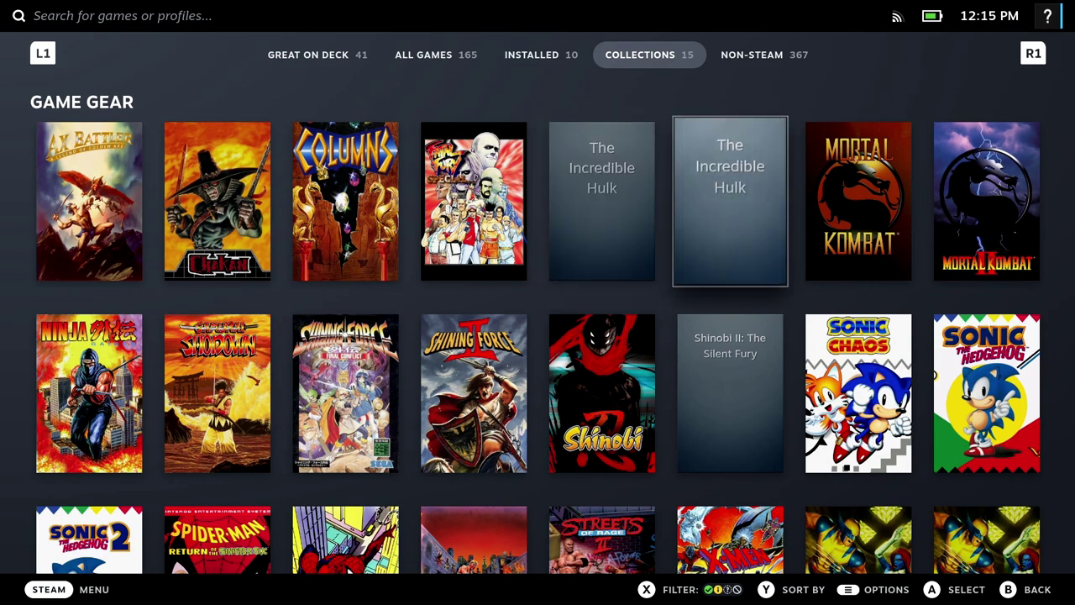
pyautogui.press('Menu')
pyautogui.press('Down')
pyautogui.press('Down')
pyautogui.press('Down')
pyautogui.press('Down')
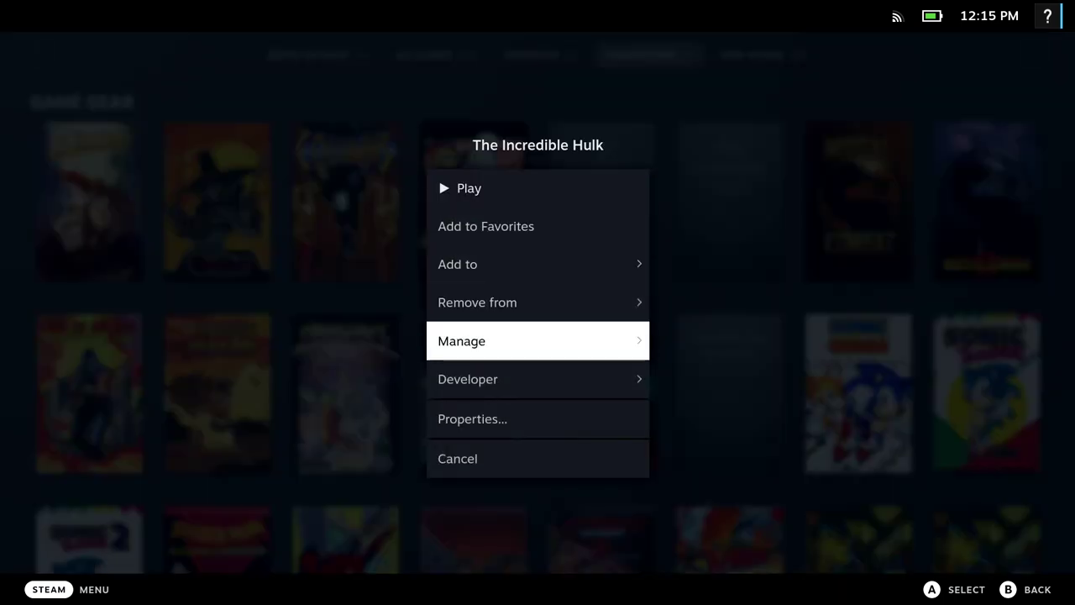
pyautogui.press('Return')
pyautogui.press('Down')
pyautogui.press('Return')
# Step: Launch the remaining The Incredible Hulk entry in the Game Gear collection and exit the game
pyautogui.press('Left')
pyautogui.press('Left')
pyautogui.press('Down')
pyautogui.press('Down')
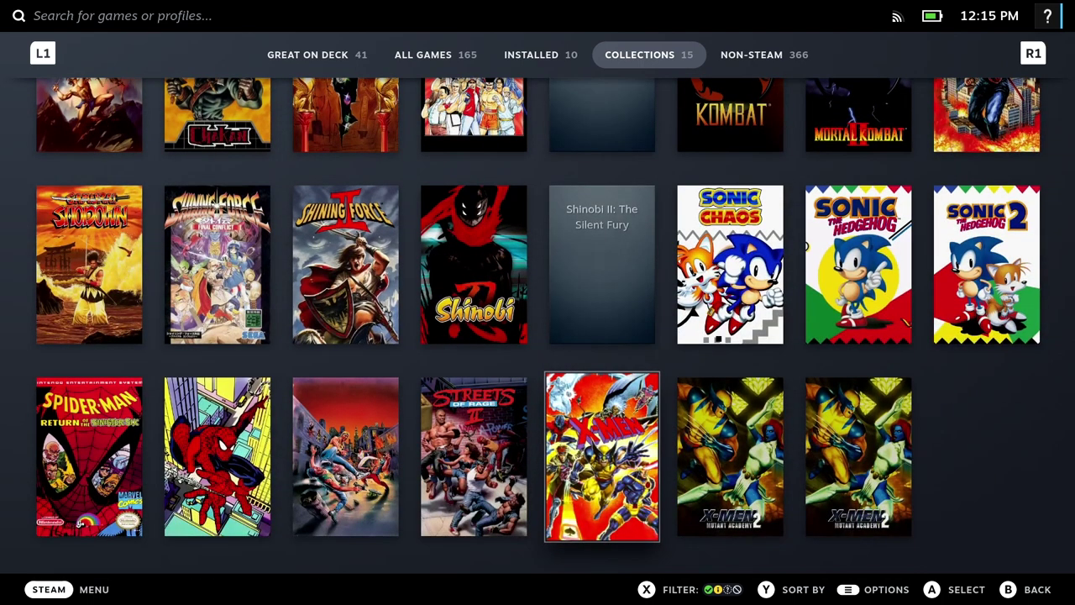
pyautogui.press('Up')
pyautogui.press('Up')
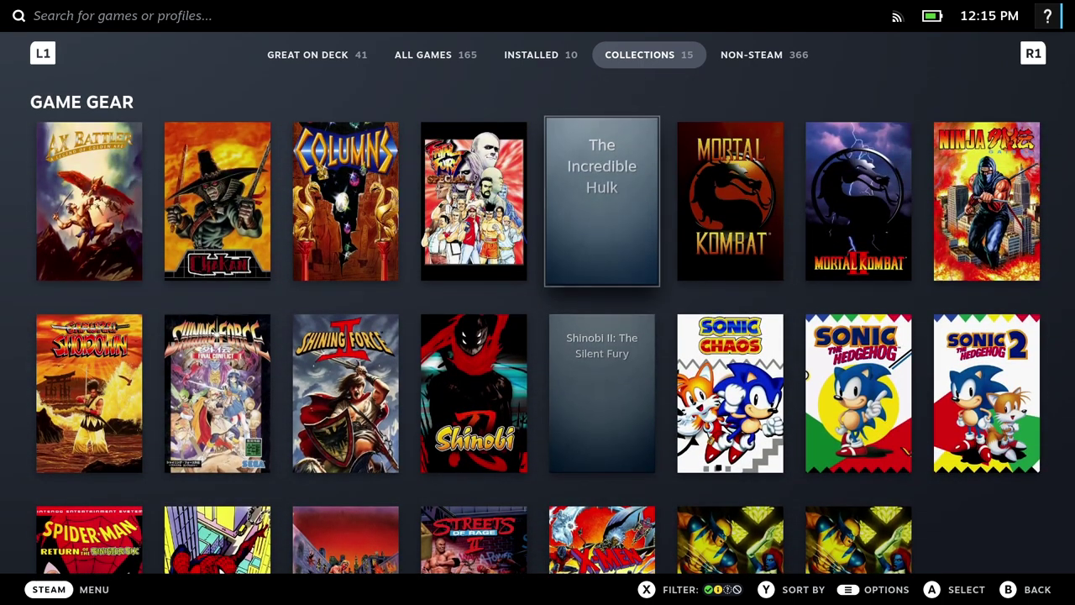
pyautogui.press('Return')
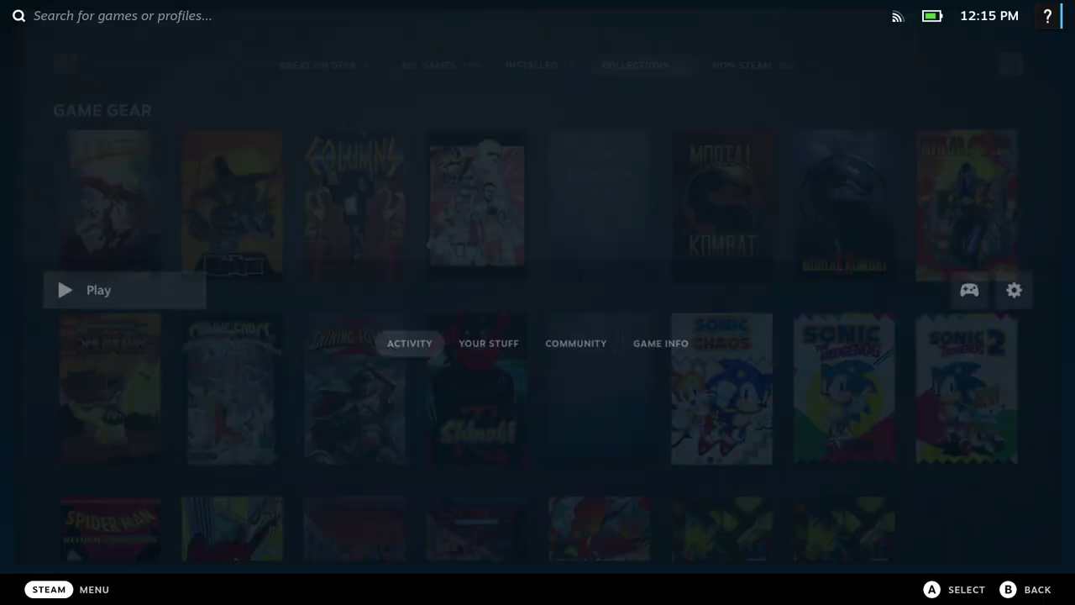
pyautogui.press('Return')
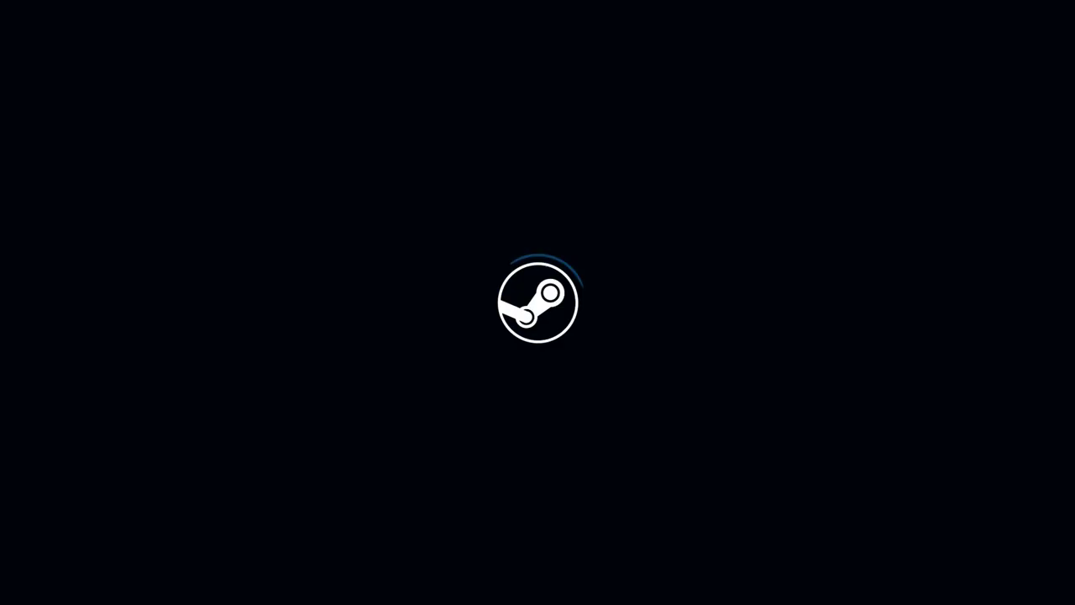
pyautogui.press('Escape')
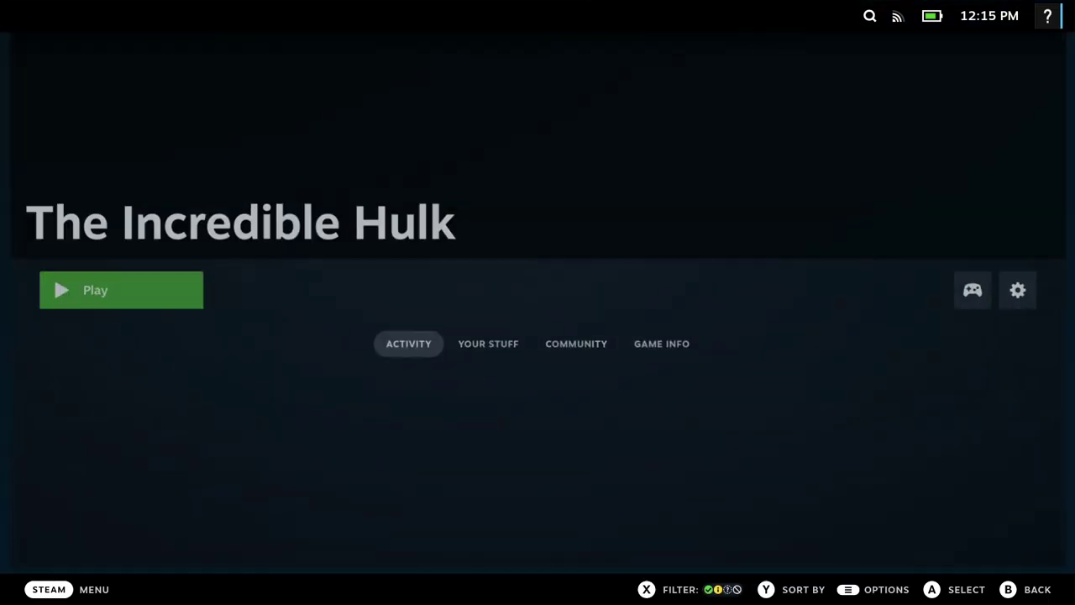
# Step: Return to the library and reopen the collections overview by way of the installed games
pyautogui.press('Escape')
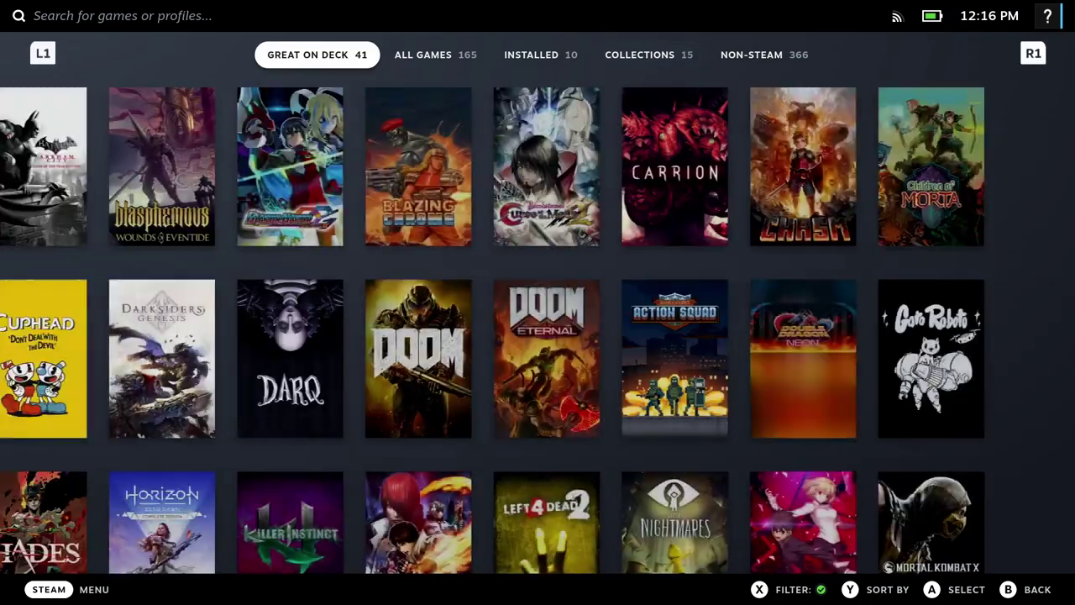
pyautogui.click(540, 54)
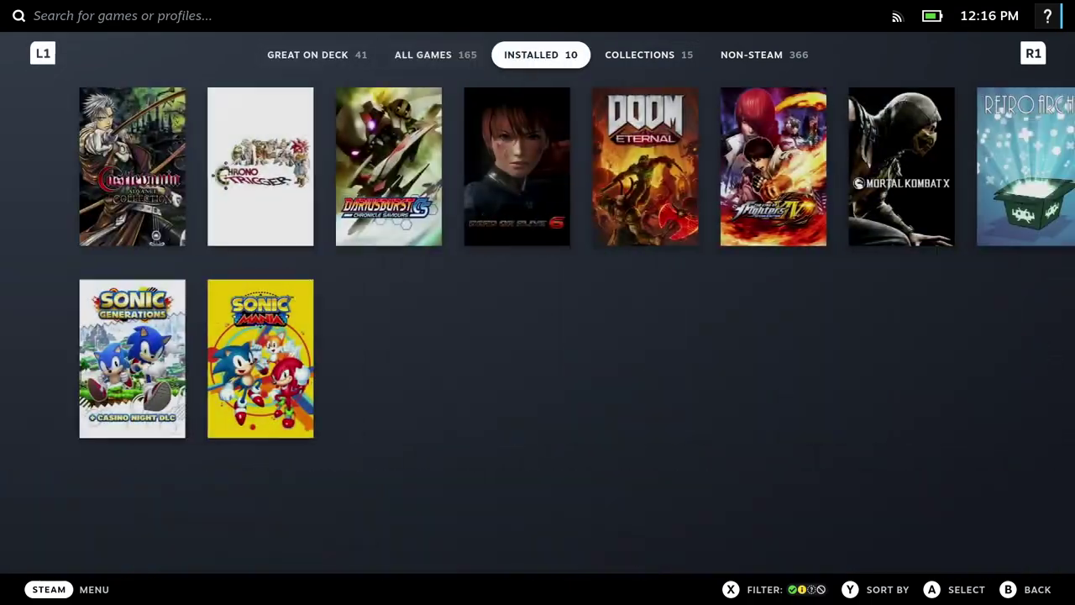
pyautogui.click(648, 54)
pyautogui.press('Down')
pyautogui.press('Right')
pyautogui.press('Right')
pyautogui.press('Right')
pyautogui.press('Left')
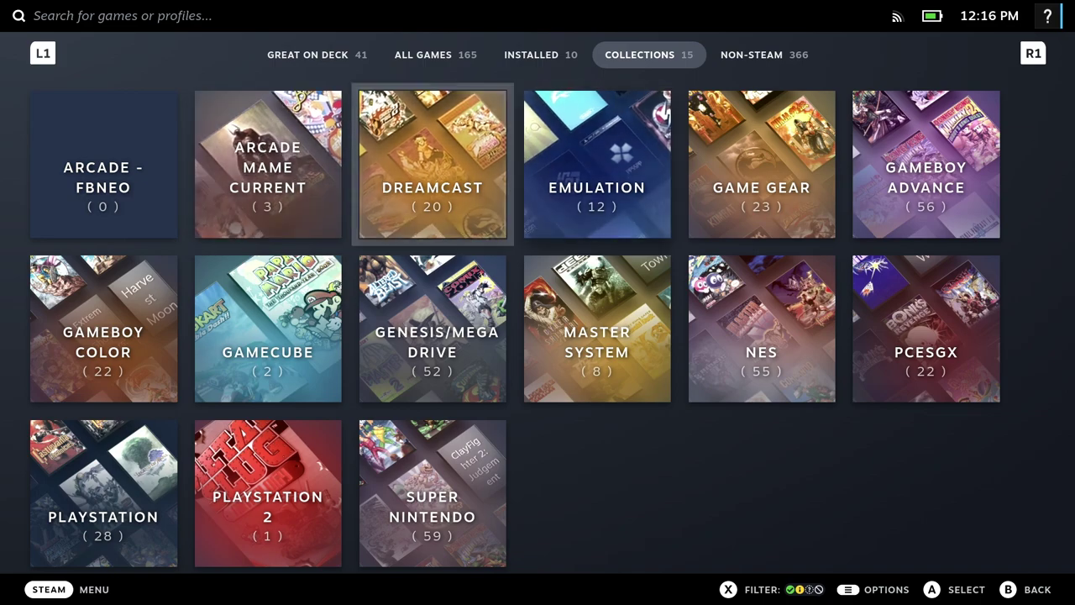
# Step: Check the non-Steam games list and return to the collections overview
pyautogui.press('Up')
pyautogui.press('Right')
pyautogui.press('Right')
pyautogui.press('Left')
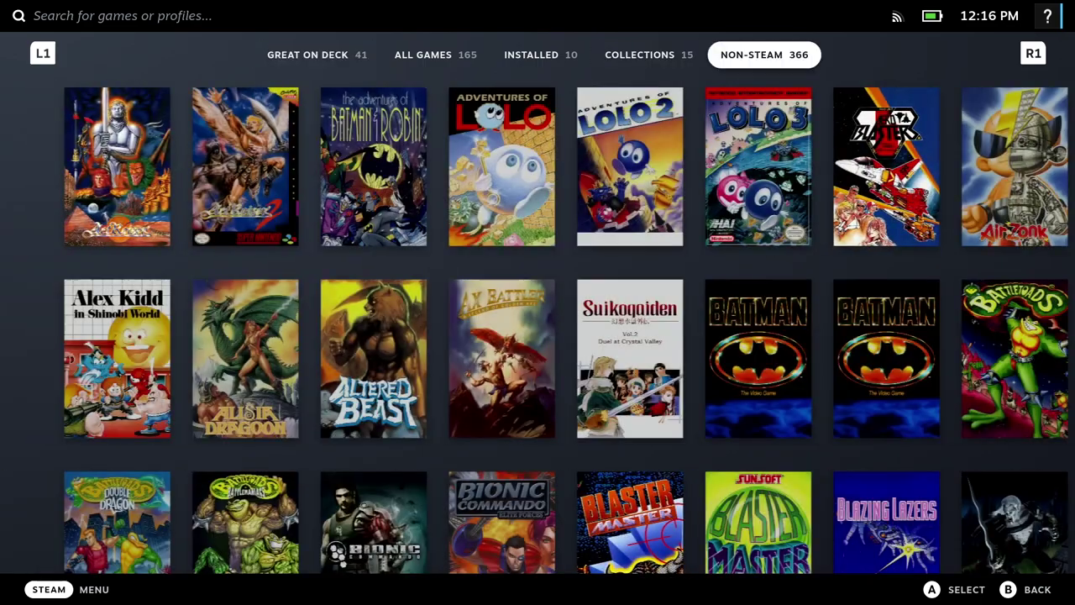
pyautogui.press('Left')
pyautogui.press('Down')
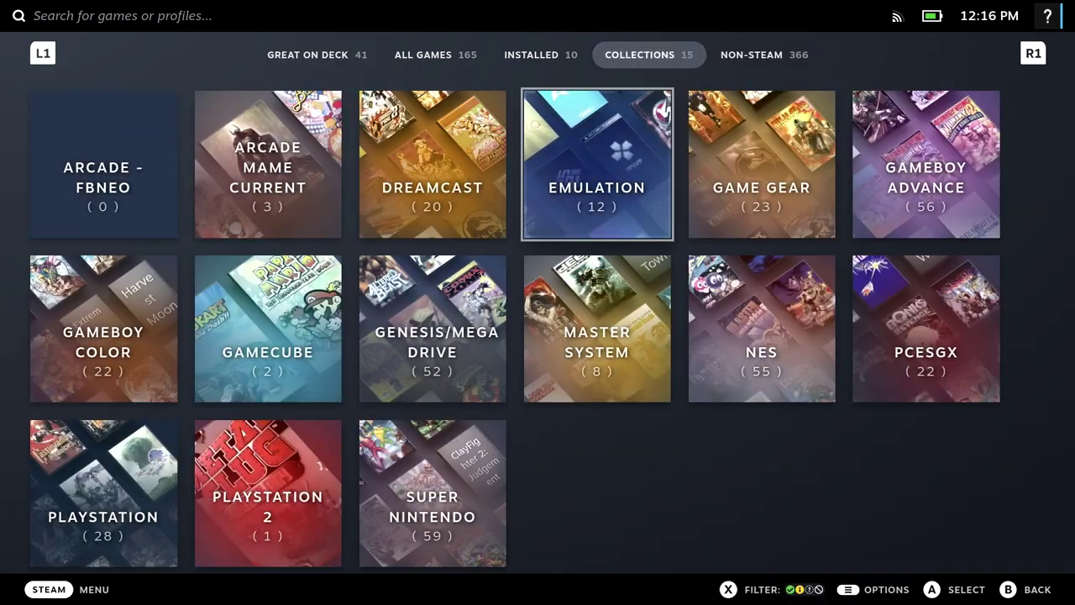
# Step: Look over the console collections, including Master System, NES, Game Gear, GameCube, Arcade MAME Current and Dreamcast
pyautogui.press('Down')
pyautogui.press('Left')
pyautogui.press('Right')
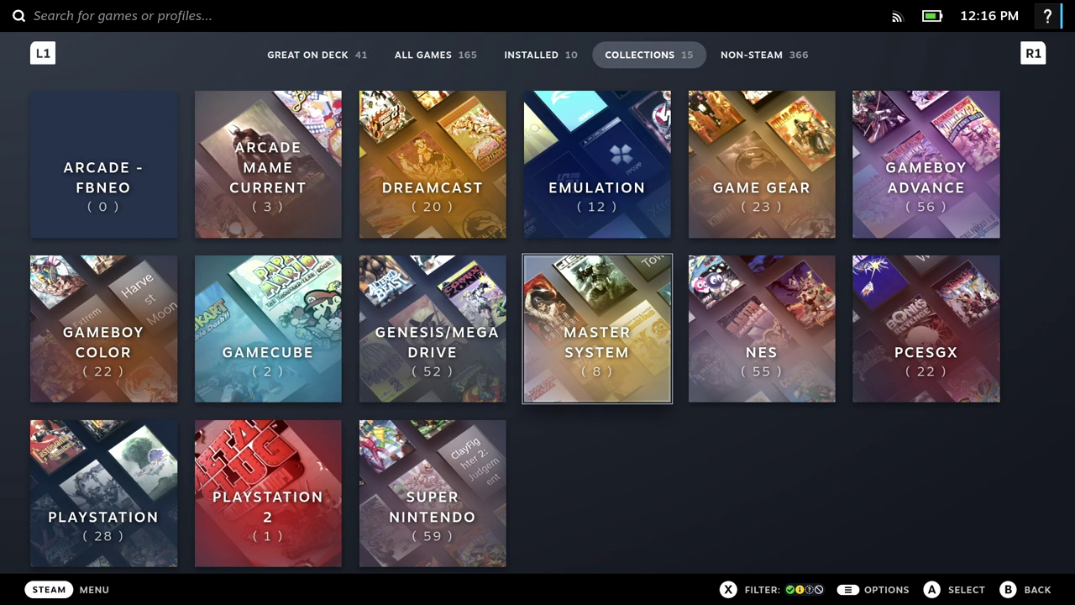
pyautogui.press('Right')
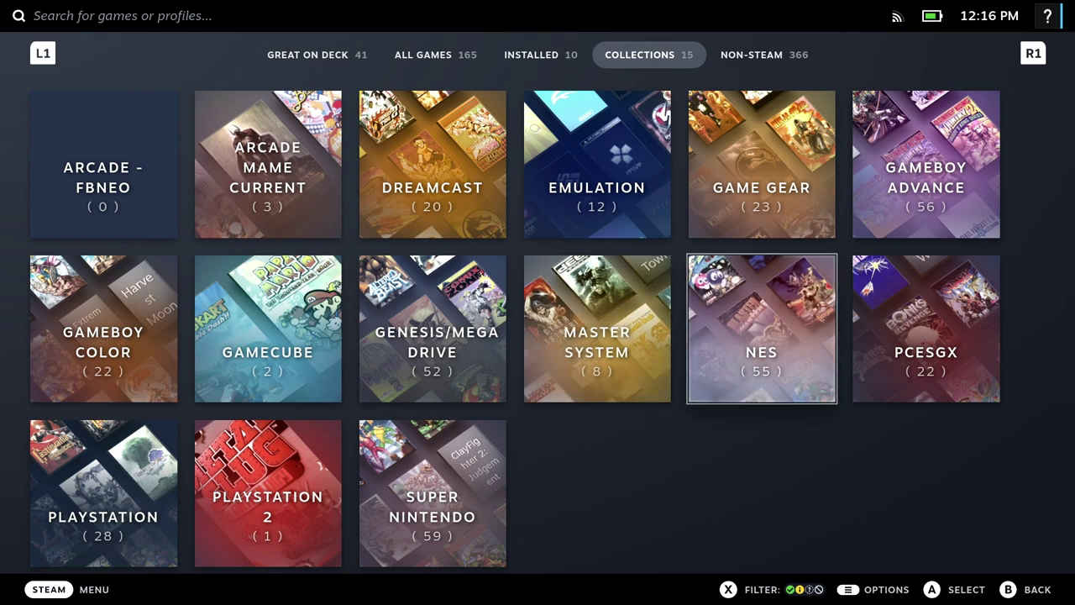
pyautogui.press('Left')
pyautogui.press('Left')
pyautogui.press('Left')
pyautogui.press('Up')
pyautogui.press('Right')
pyautogui.press('Right')
pyautogui.press('Right')
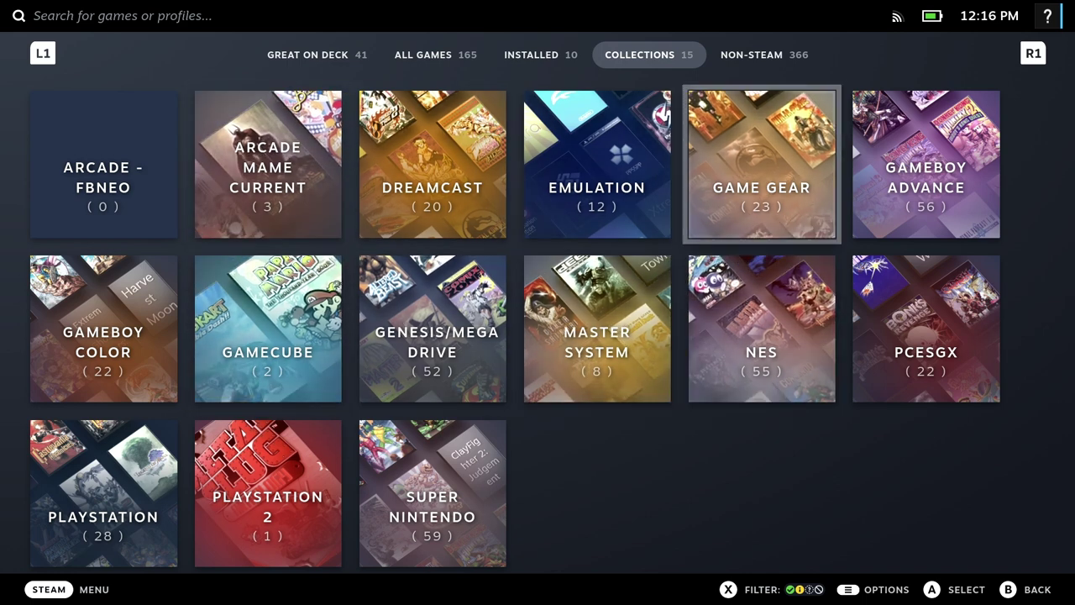
pyautogui.press('Right')
pyautogui.press('Left')
pyautogui.press('Left')
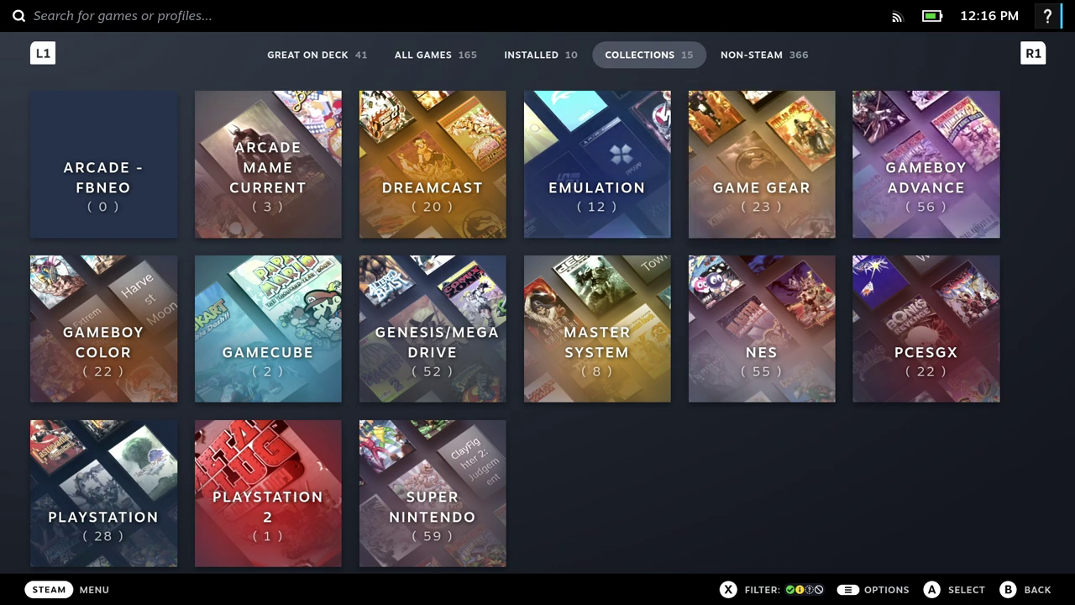
pyautogui.press('Down')
pyautogui.press('Down')
pyautogui.press('Left')
pyautogui.press('Up')
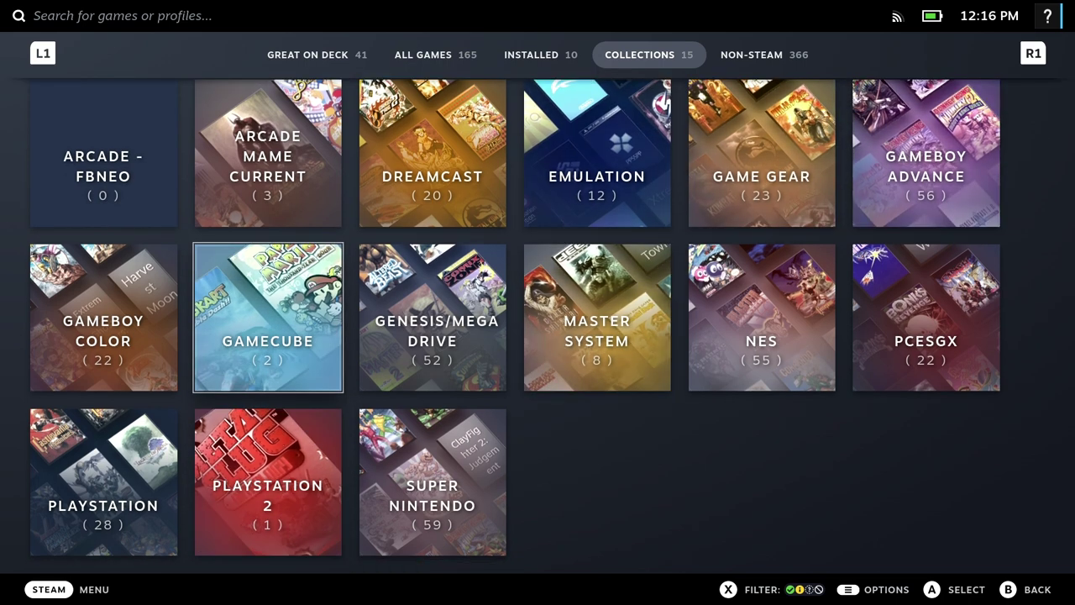
pyautogui.press('Down')
pyautogui.press('Left')
pyautogui.press('Right')
pyautogui.press('Up')
pyautogui.press('Up')
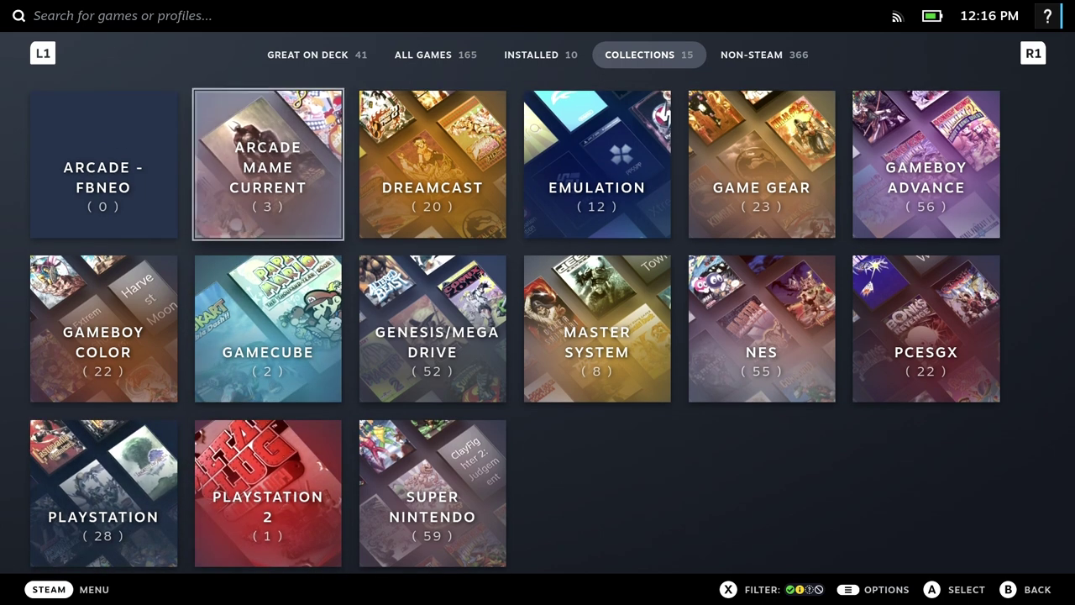
pyautogui.press('Right')
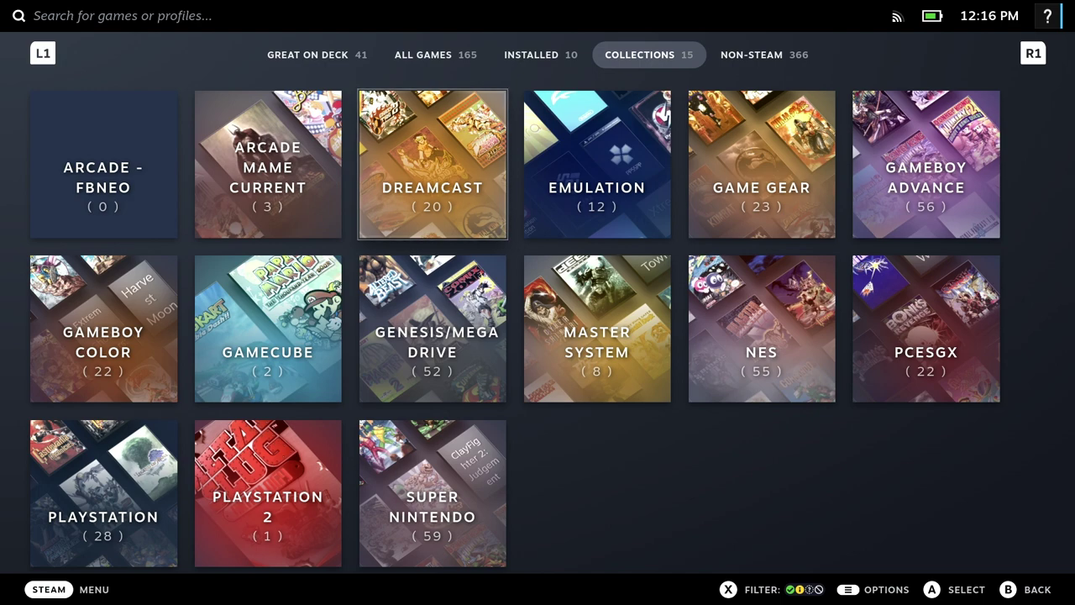
# Step: Switch the Steam Deck from Gaming Mode to Desktop Mode
pyautogui.press('super')
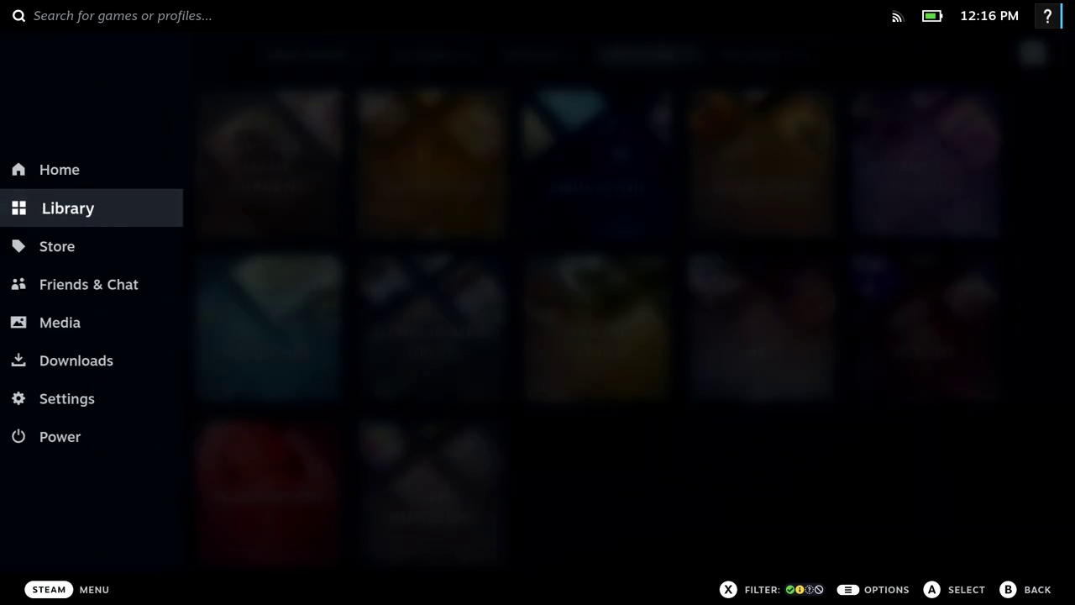
pyautogui.press('Down')
pyautogui.press('Down')
pyautogui.press('Down')
pyautogui.press('Down')
pyautogui.press('Down')
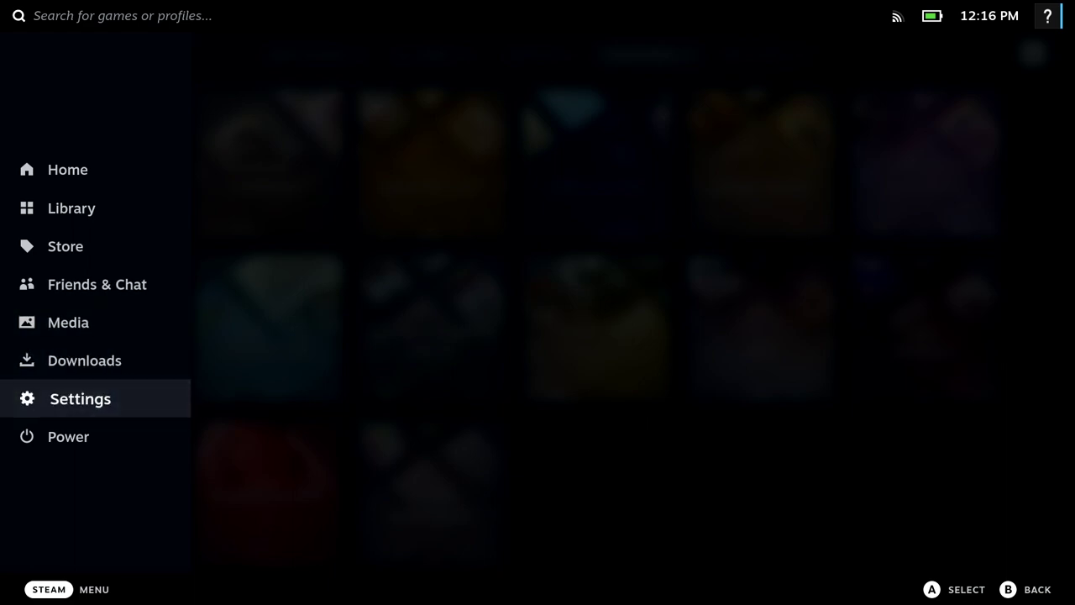
pyautogui.press('Down')
pyautogui.press('Return')
pyautogui.press('Down')
pyautogui.press('Down')
pyautogui.press('Down')
pyautogui.press('Return')
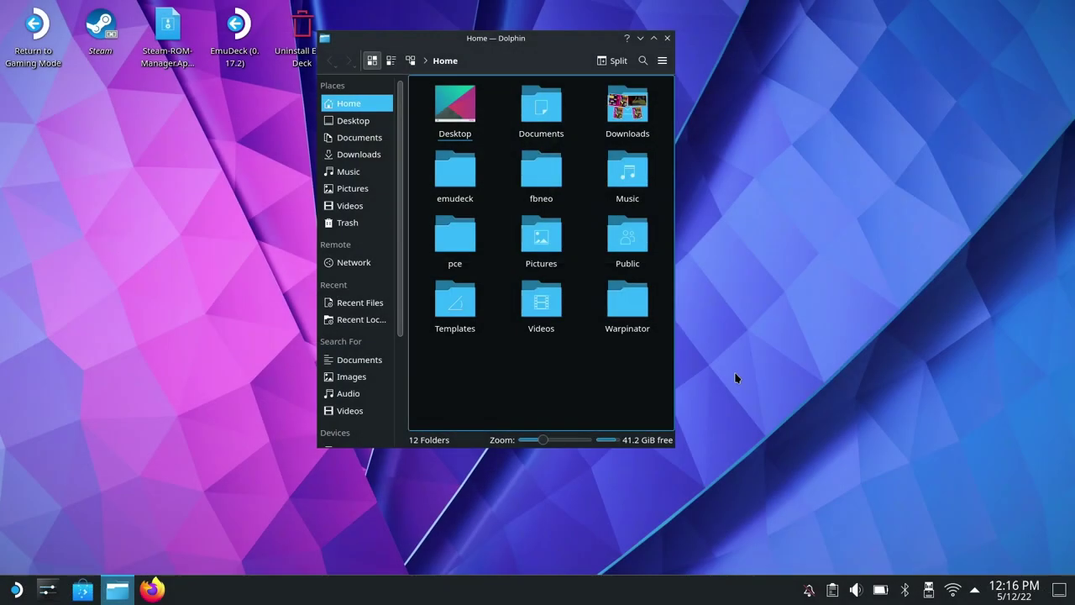
# Step: Close the Dolphin file manager window and open the desktop Steam client
pyautogui.click(667, 38)
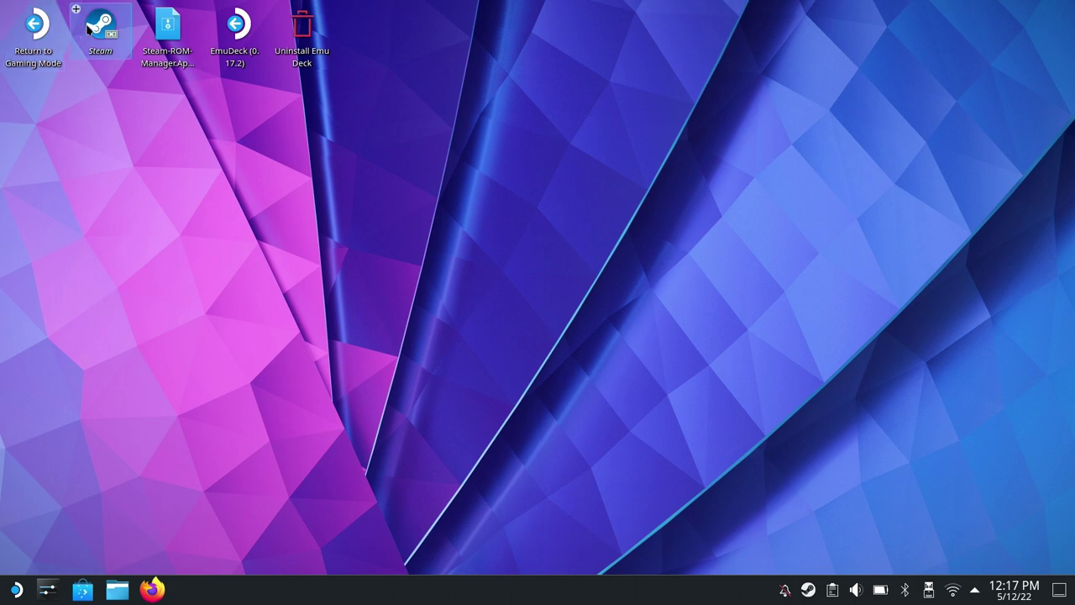
pyautogui.click(92, 27)
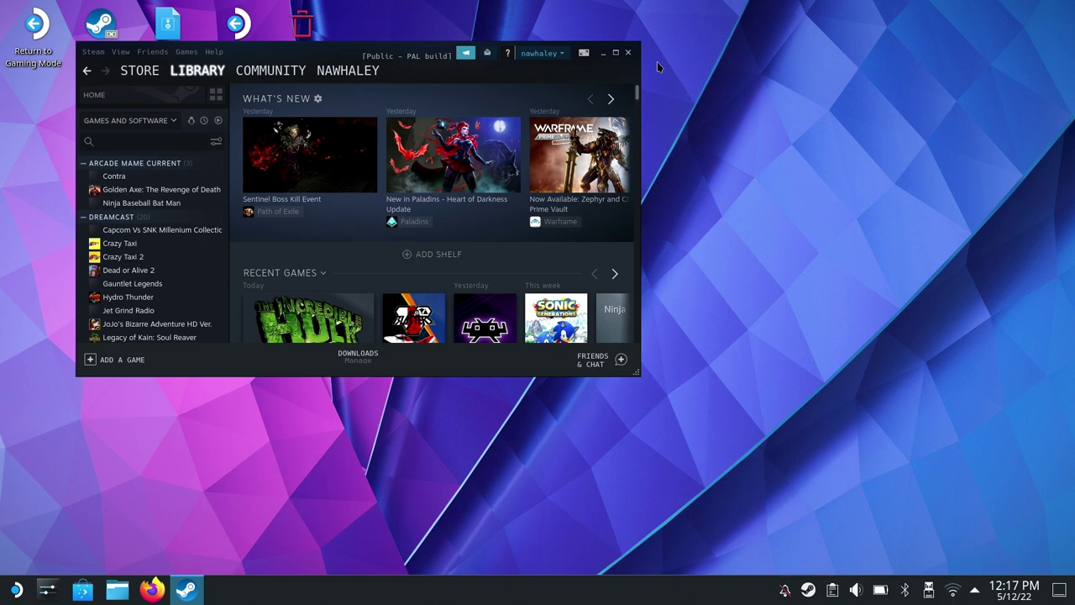
# Step: Enlarge the Steam window and open The Incredible Hulk from the Game Gear collection in the library list
pyautogui.click(616, 53)
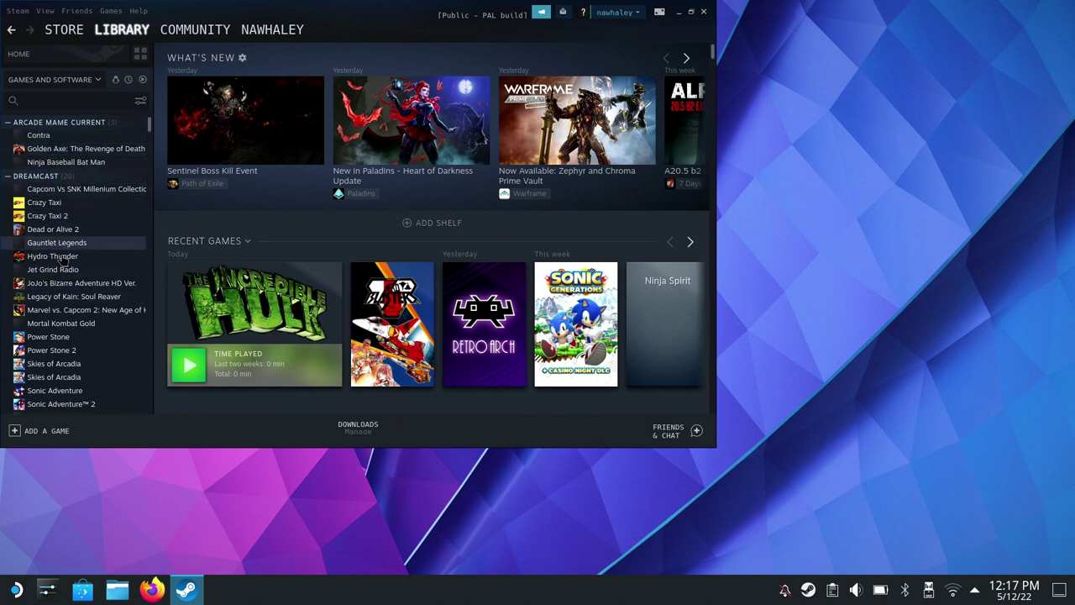
pyautogui.scroll(-3, 69, 289)
pyautogui.scroll(-5, 69, 289)
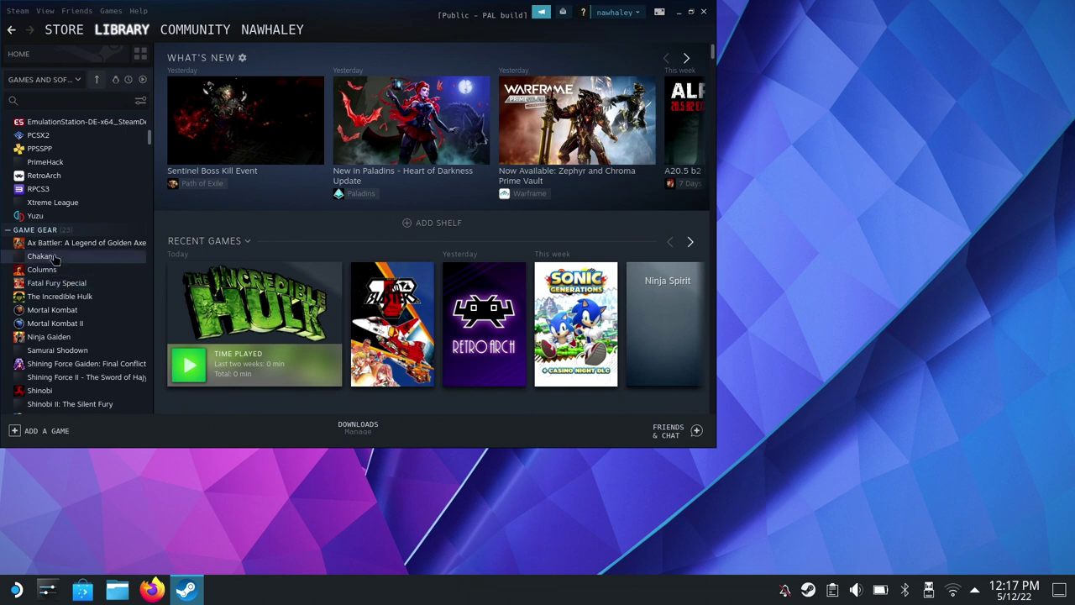
pyautogui.scroll(-2, 52, 332)
pyautogui.scroll(-1, 52, 336)
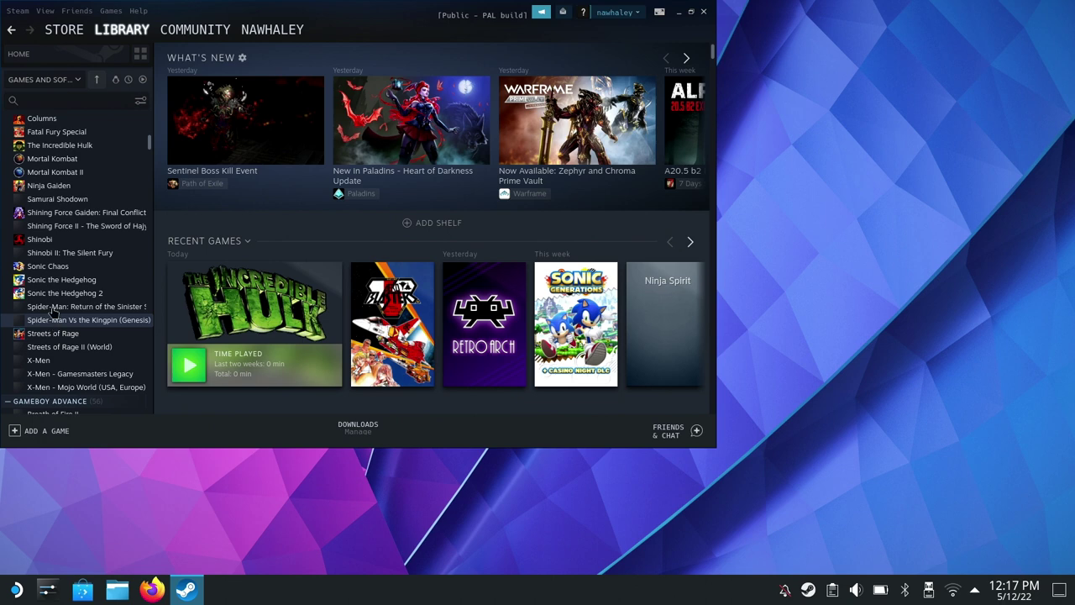
pyautogui.click(55, 149)
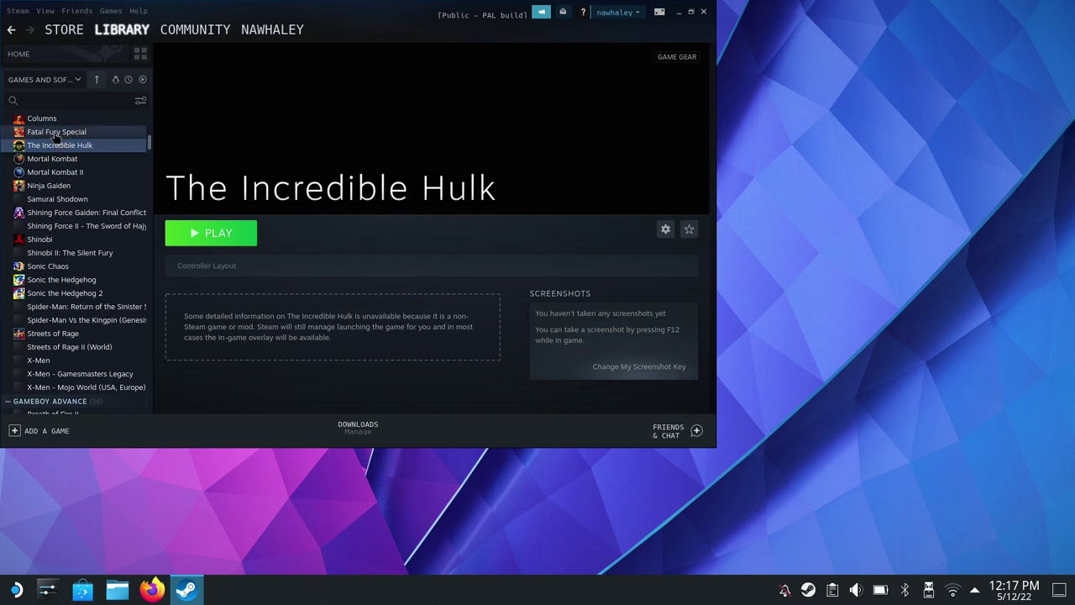
# Step: Open the Game Gear collection and start setting custom artwork for The Incredible Hulk
pyautogui.scroll(2, 55, 131)
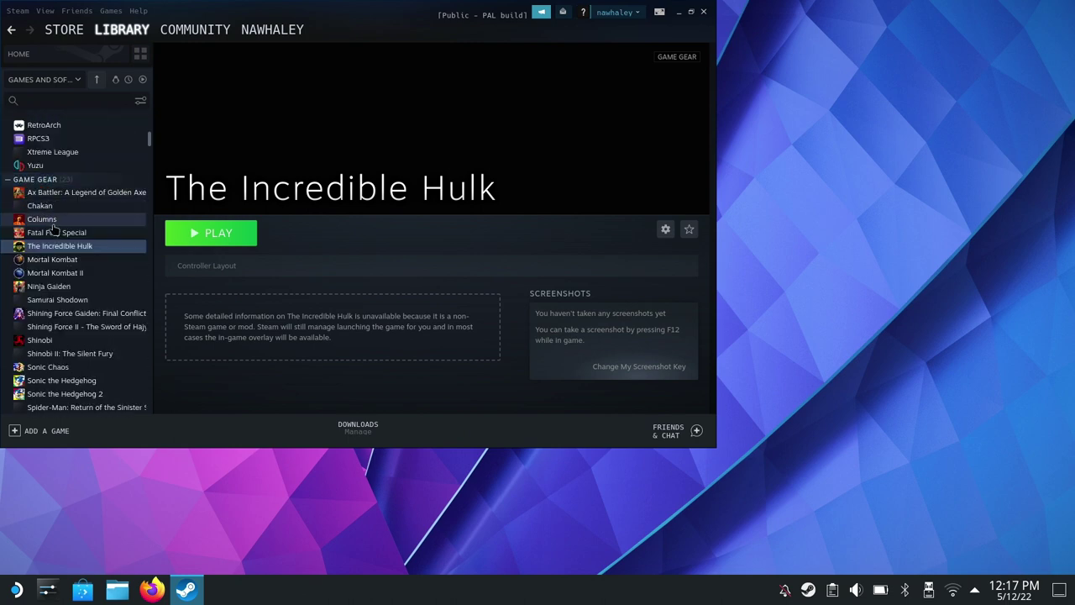
pyautogui.click(54, 179)
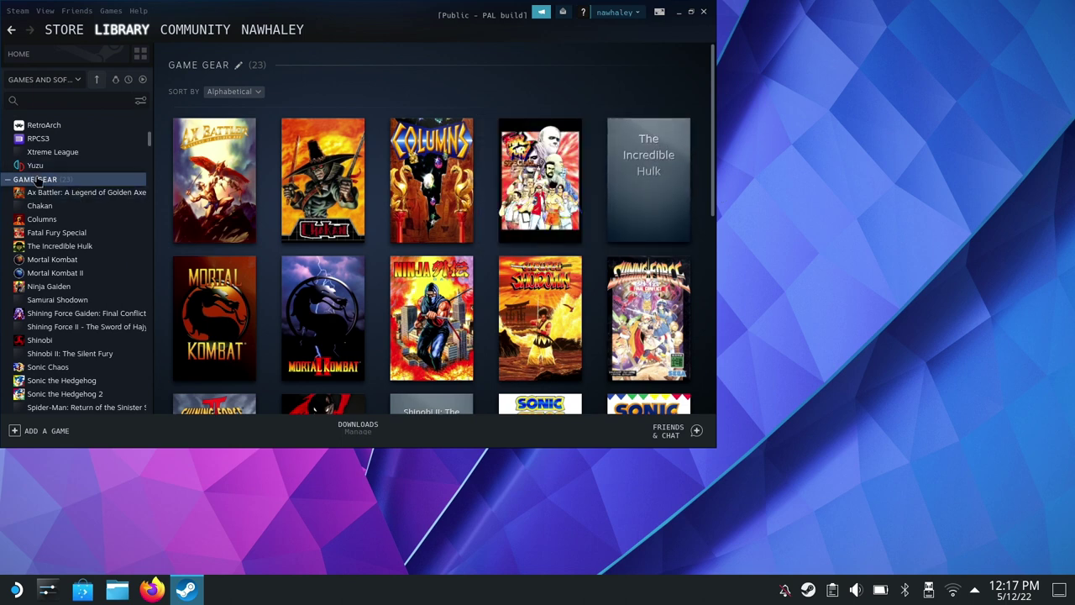
pyautogui.moveTo(648, 194)
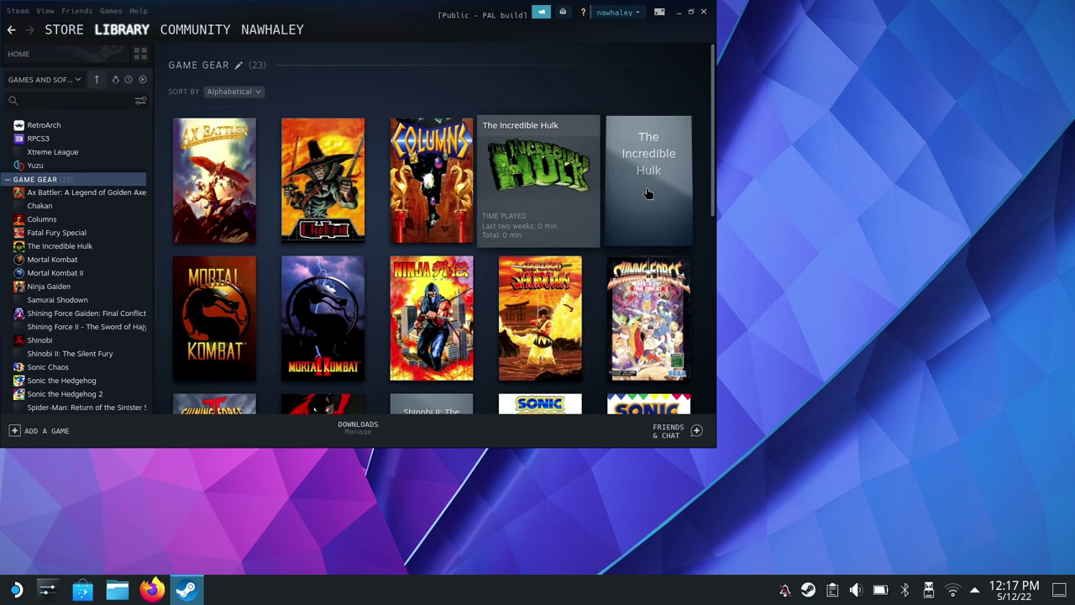
pyautogui.rightClick(648, 194)
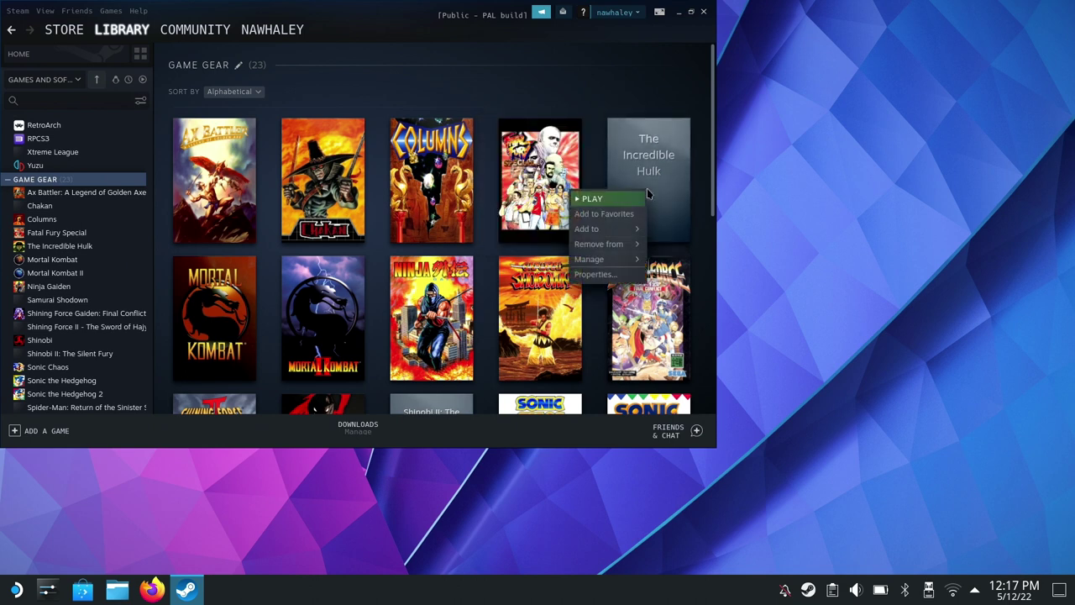
pyautogui.moveTo(616, 256)
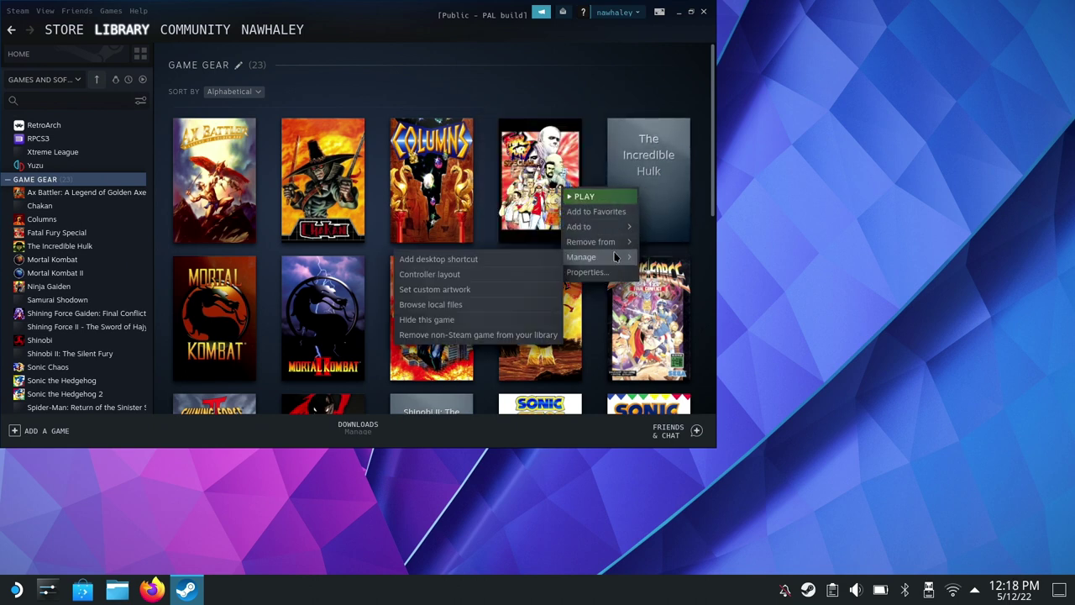
pyautogui.click(462, 291)
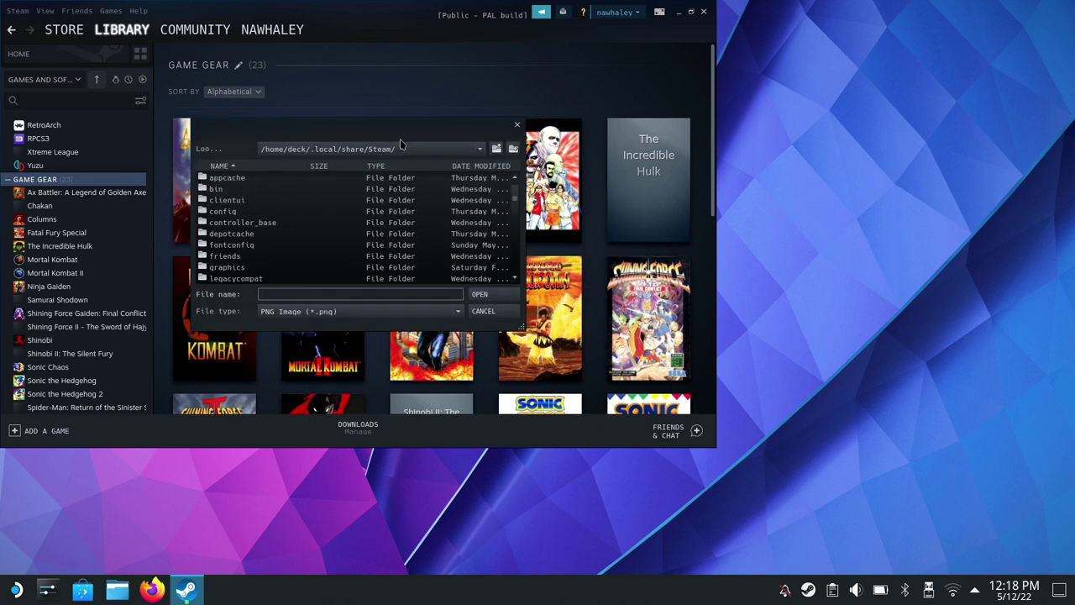
# Step: Choose IncredibleHulk_title.png from /home/deck/Downloads as the game's custom cover artwork
pyautogui.click(480, 148)
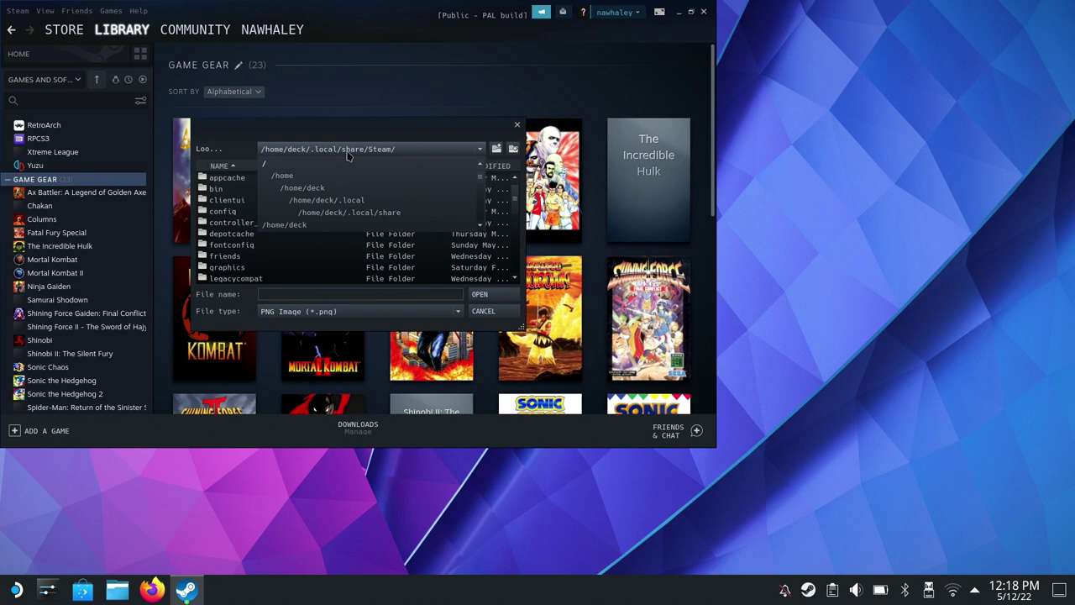
pyautogui.click(294, 167)
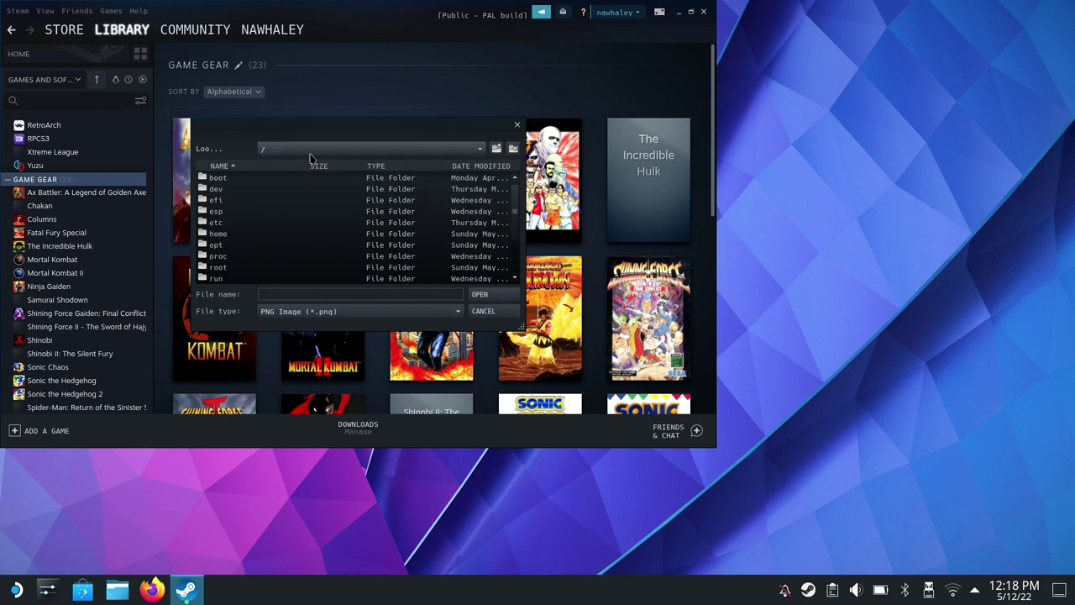
pyautogui.click(309, 158)
pyautogui.click(286, 177)
pyautogui.scroll(-2, 270, 205)
pyautogui.click(212, 267)
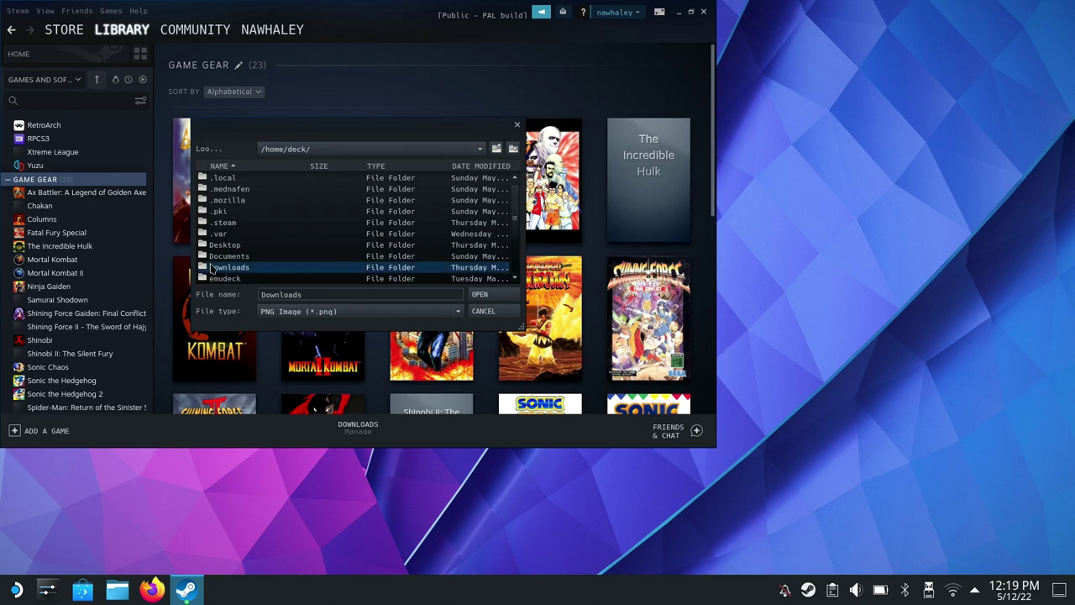
pyautogui.doubleClick(212, 267)
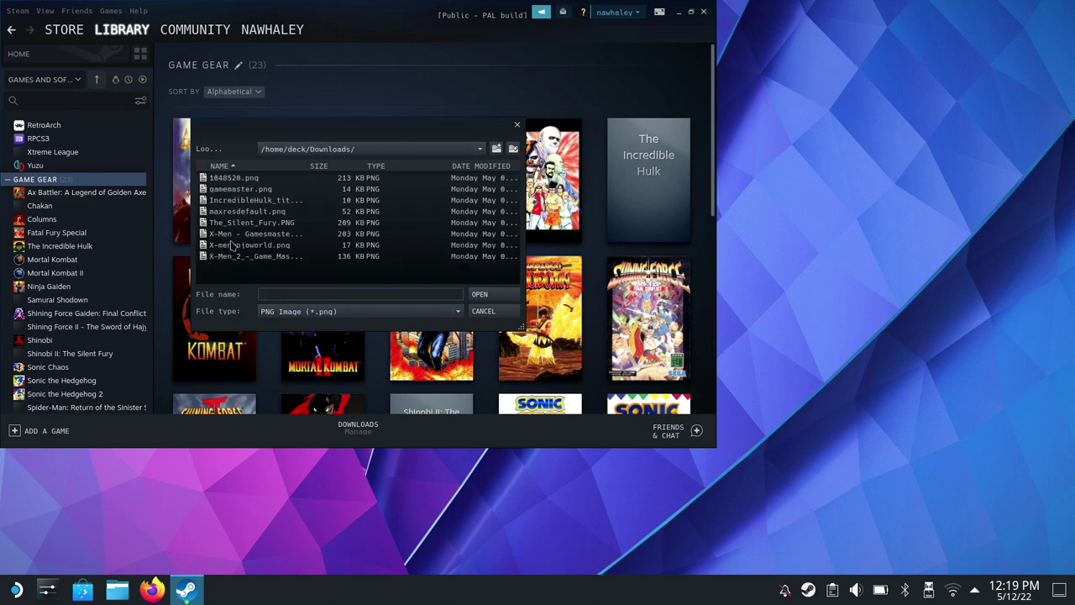
pyautogui.click(242, 202)
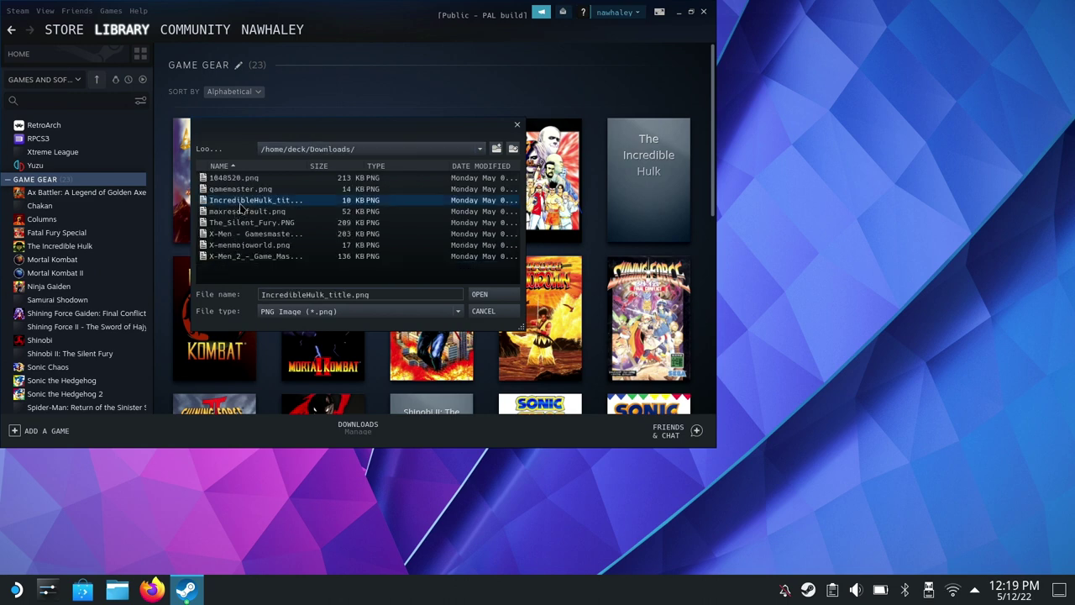
pyautogui.click(480, 294)
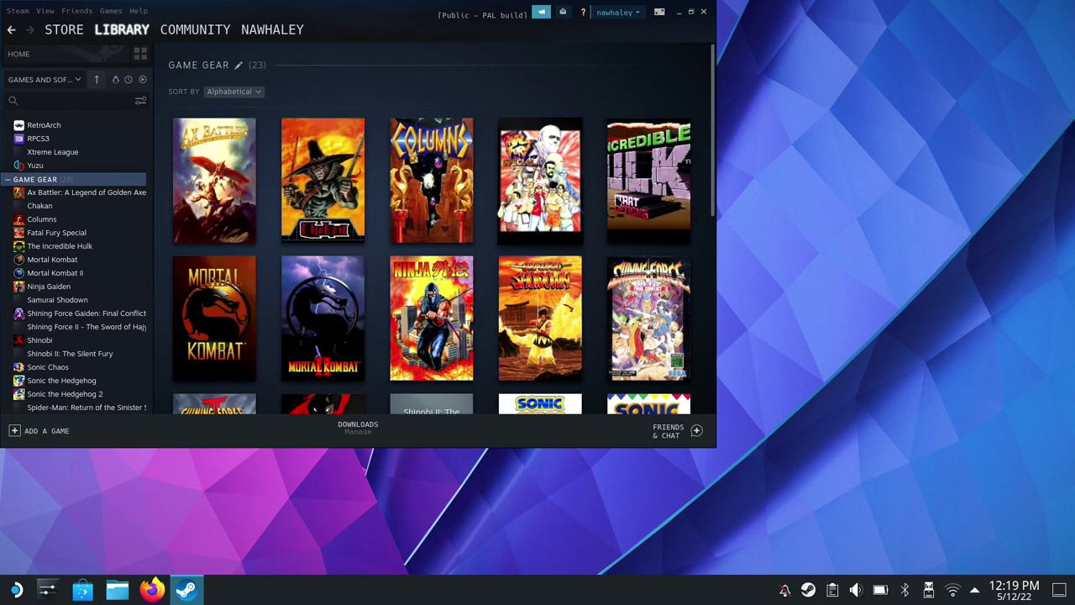
# Step: Open The Incredible Hulk's game page and set IncredibleHulk_title.png as its custom background
pyautogui.moveTo(660, 178)
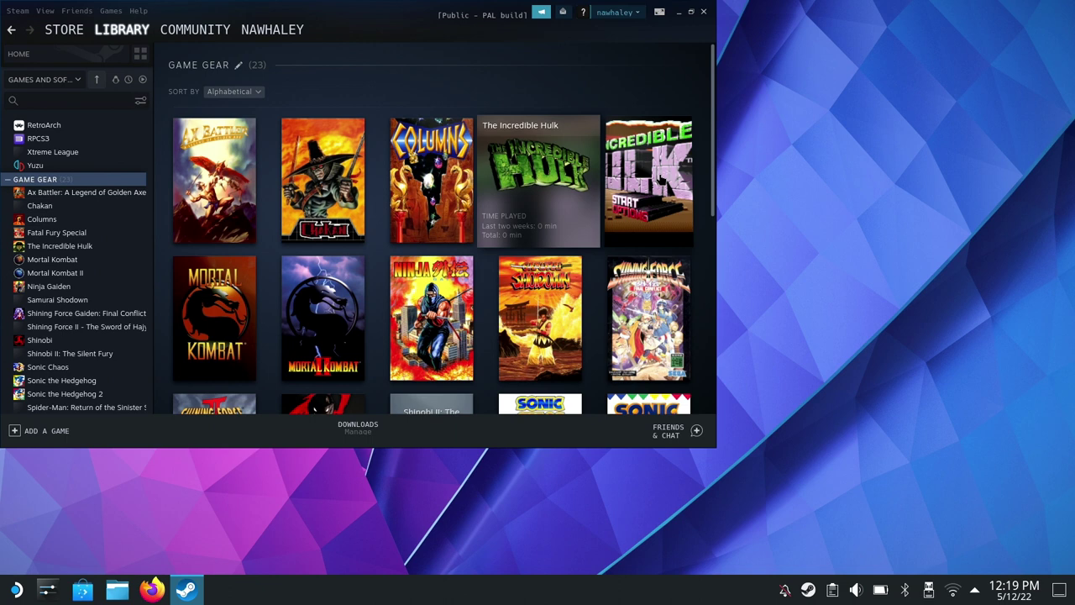
pyautogui.click(660, 178)
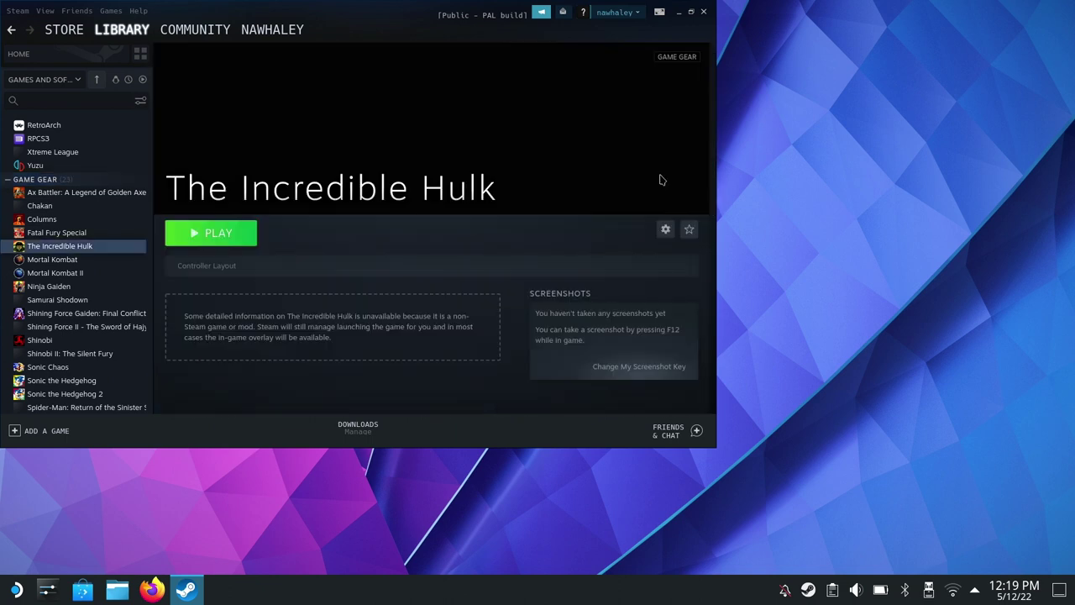
pyautogui.rightClick(333, 124)
pyautogui.click(350, 131)
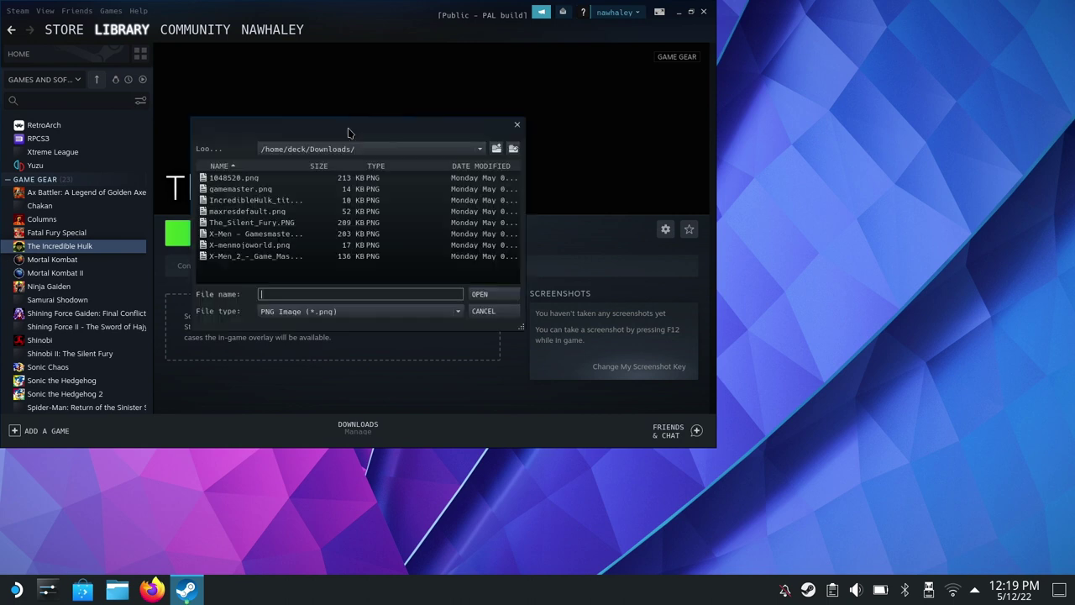
pyautogui.click(259, 202)
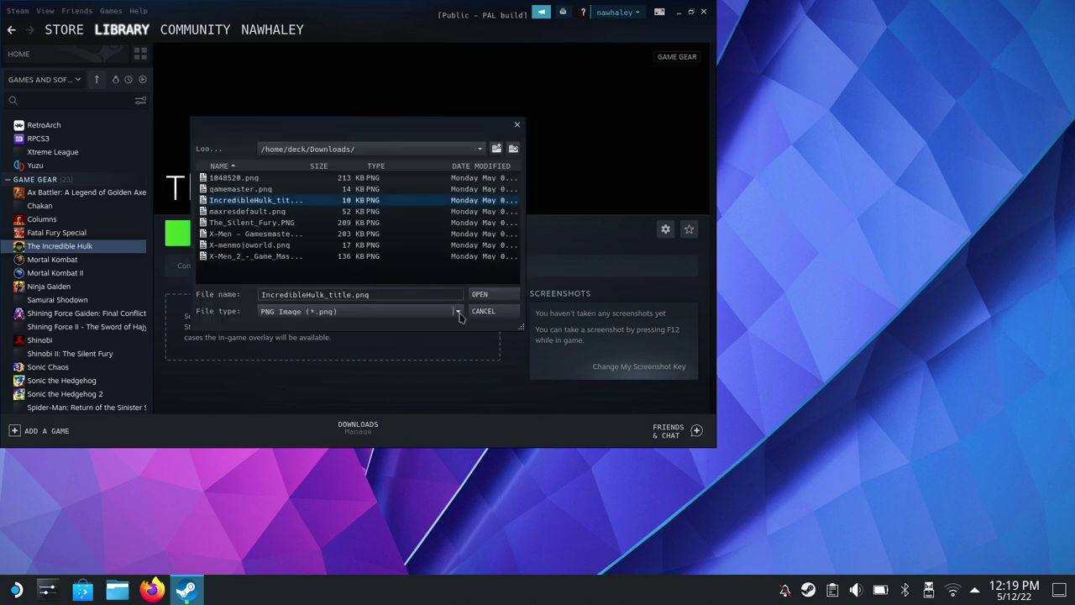
pyautogui.click(480, 295)
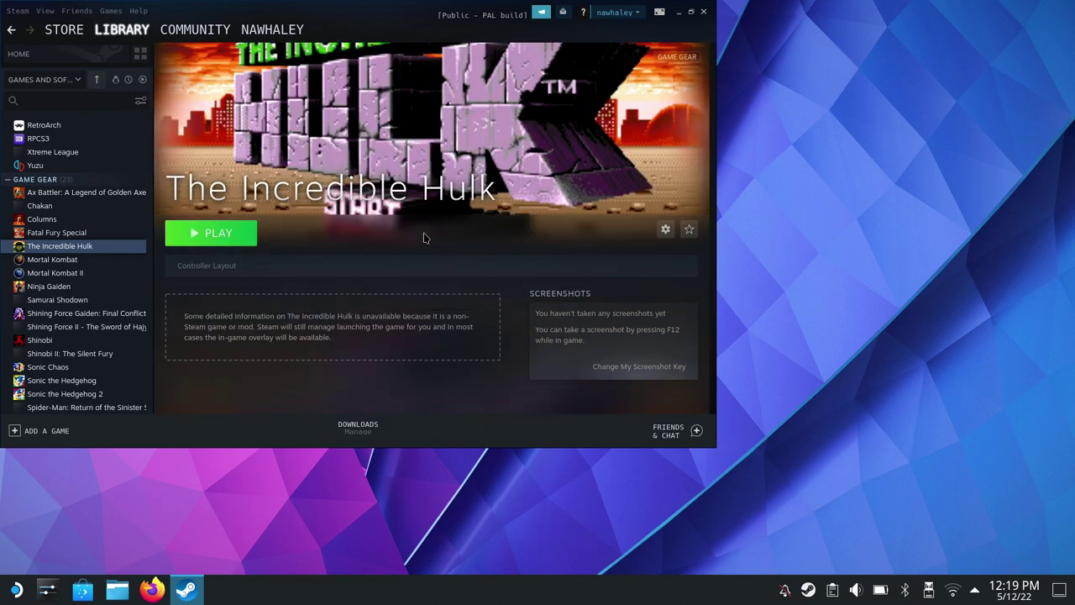
# Step: Clear the custom background of The Incredible Hulk and set it again to IncredibleHulk_title.png
pyautogui.rightClick(256, 196)
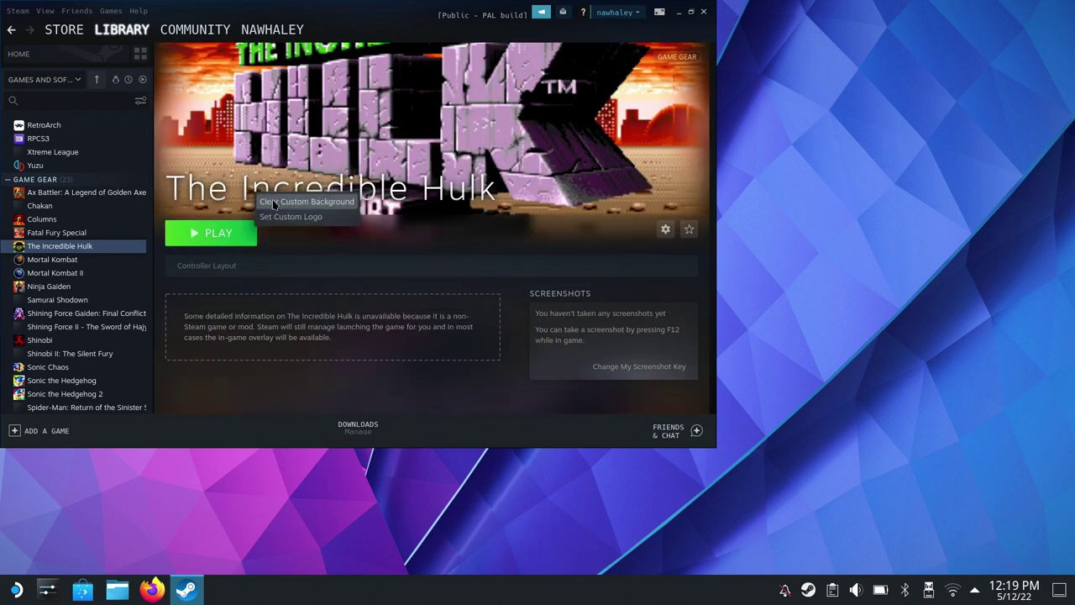
pyautogui.click(274, 203)
pyautogui.rightClick(278, 190)
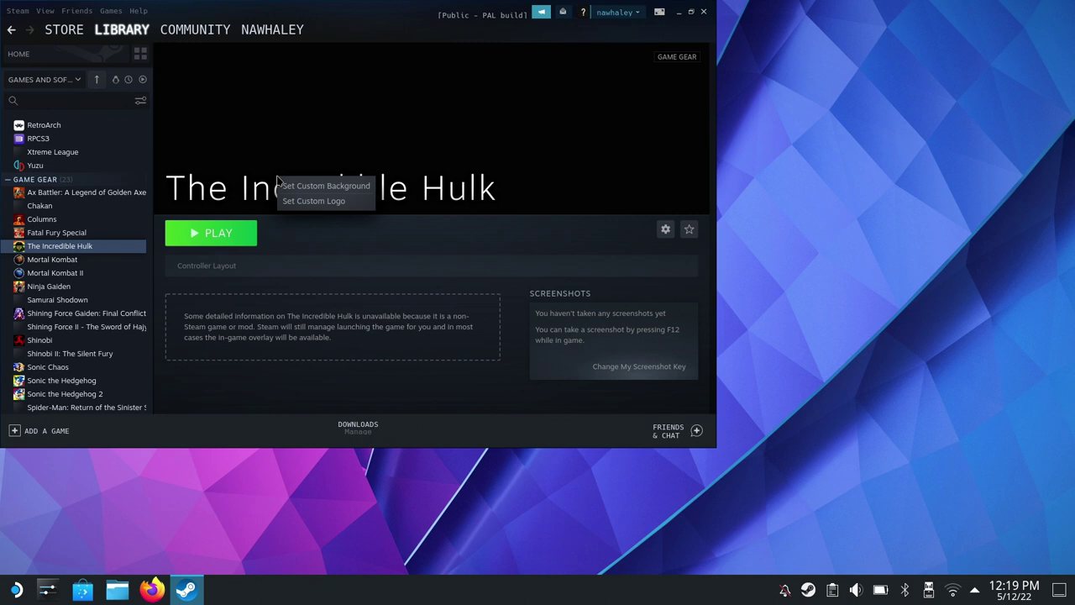
pyautogui.click(290, 192)
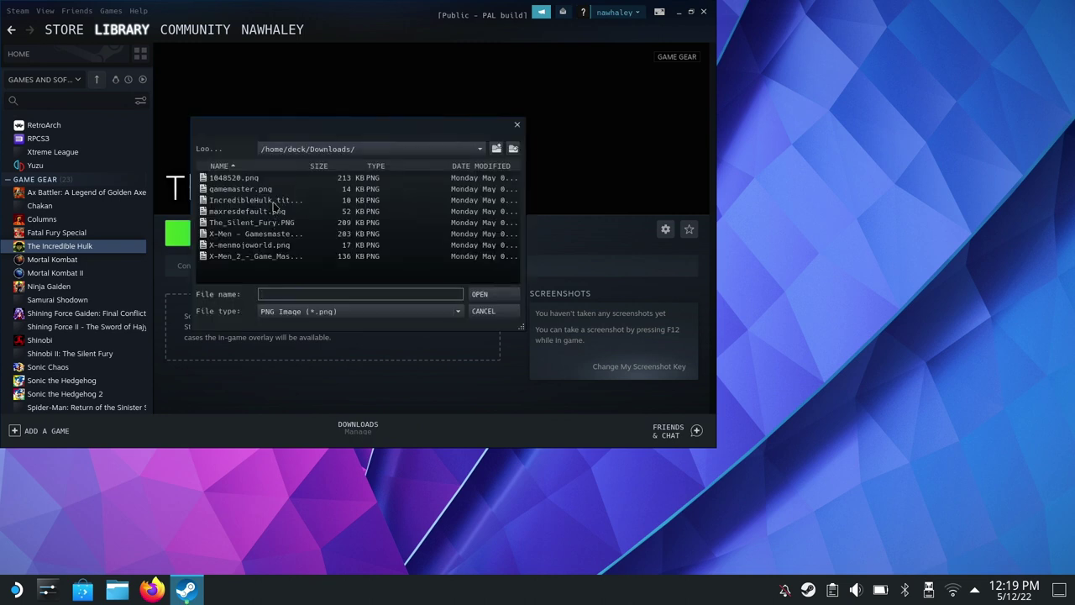
pyautogui.click(274, 201)
pyautogui.click(479, 294)
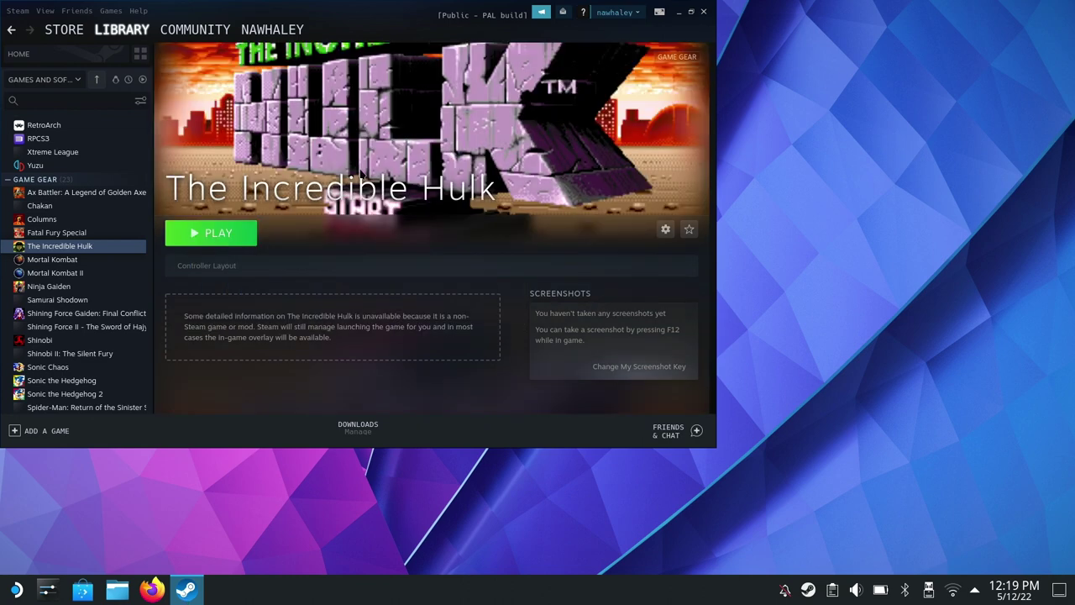
# Step: Set IncredibleHulk_title.png as the custom logo on The Incredible Hulk's game page
pyautogui.rightClick(340, 164)
pyautogui.click(351, 182)
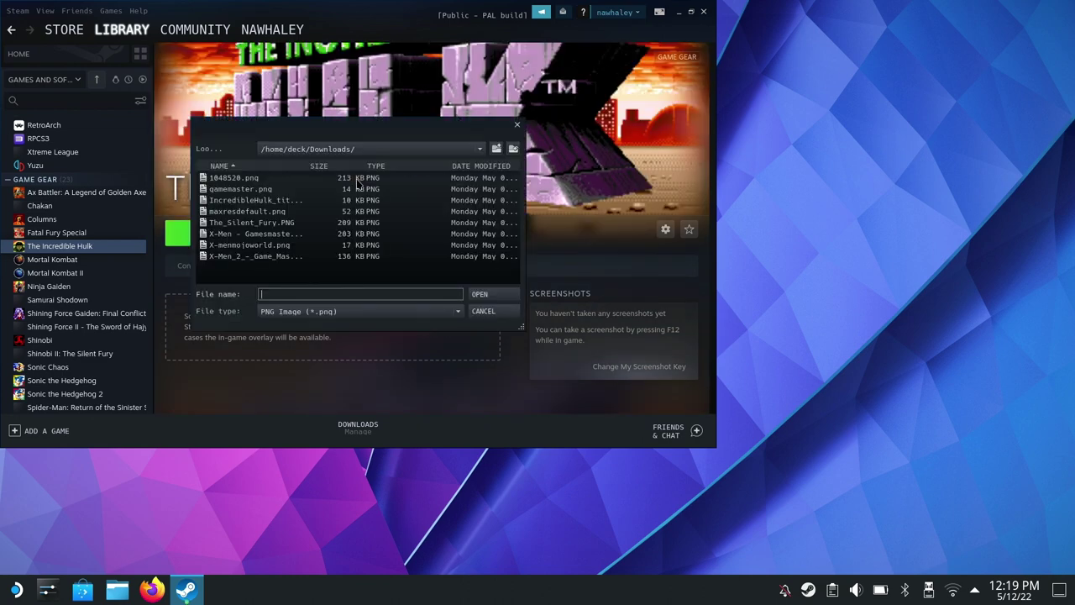
pyautogui.click(265, 205)
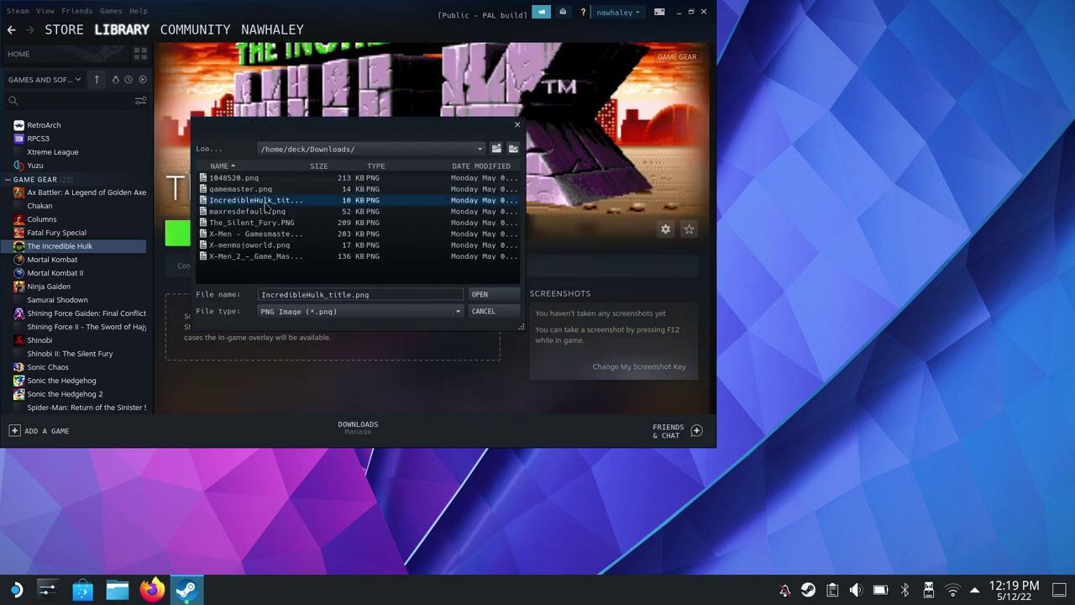
pyautogui.click(480, 294)
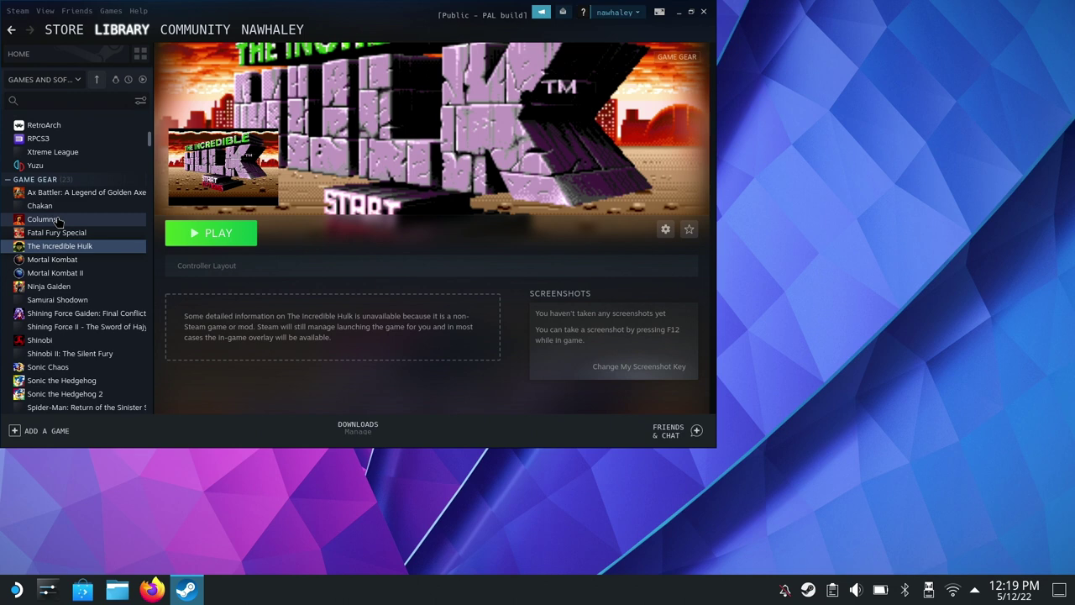
# Step: Check the new cover in the Game Gear collection and close the desktop Steam window
pyautogui.click(66, 180)
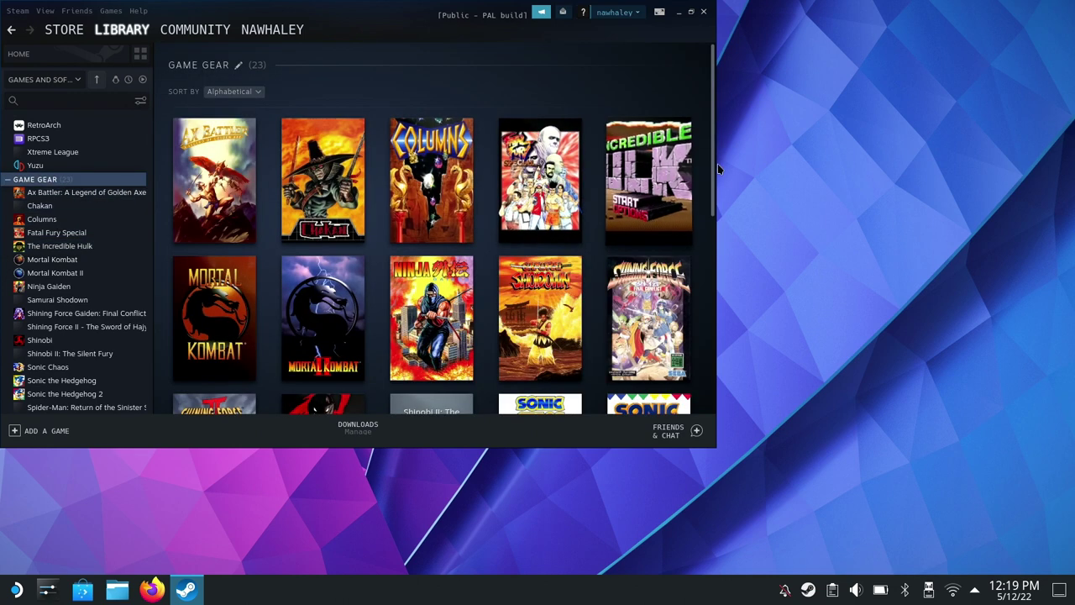
pyautogui.click(704, 12)
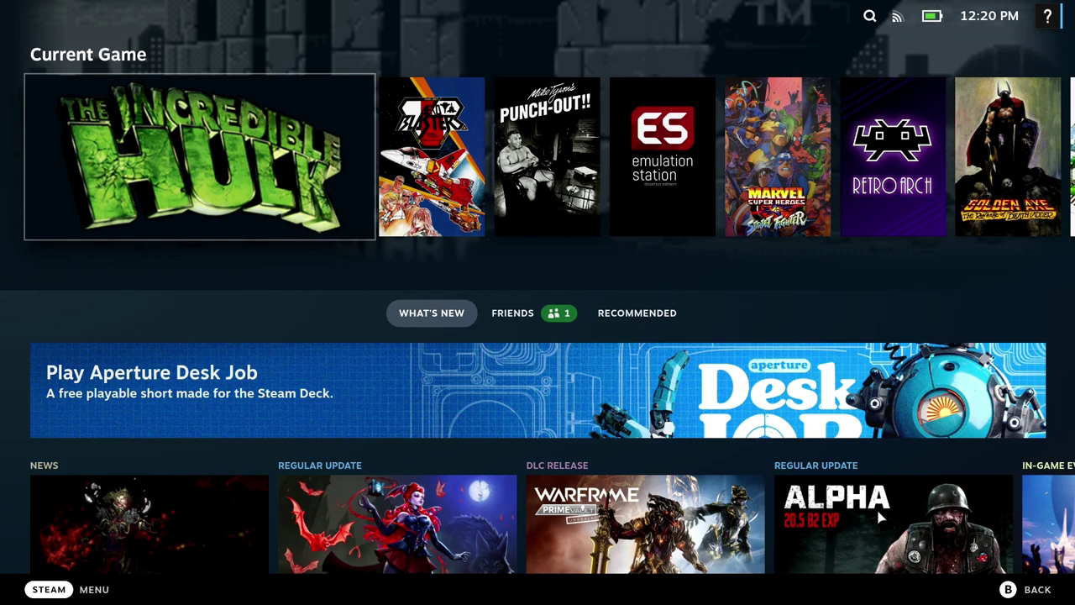
# Step: In Gaming Mode, go to the library's Game Gear collection and open The Incredible Hulk to check its custom artwork
pyautogui.hotkey('ctrl', '1')
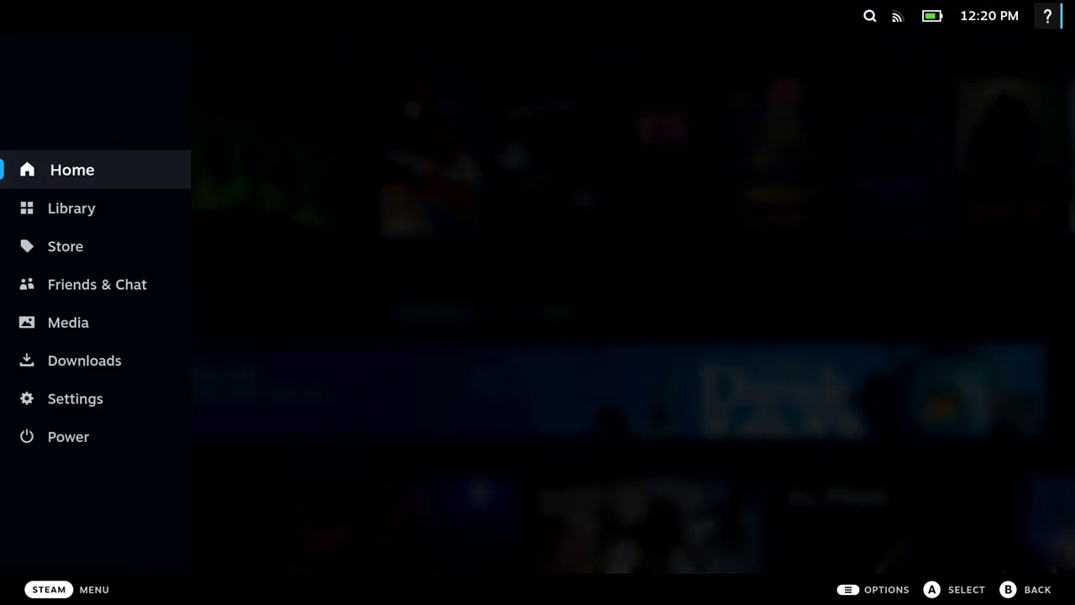
pyautogui.press('Down')
pyautogui.press('Return')
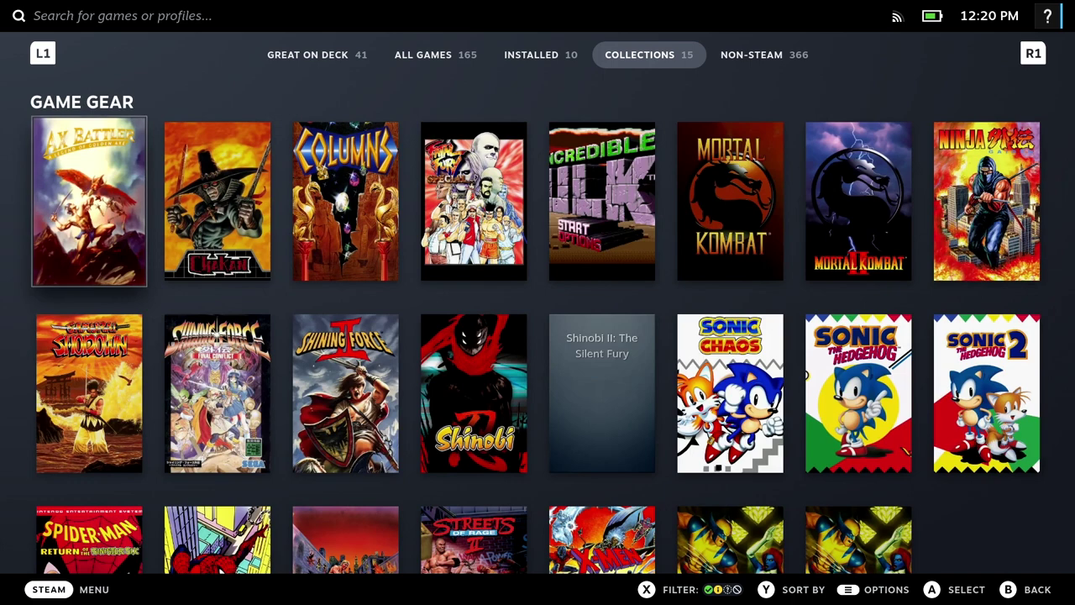
pyautogui.press('Right')
pyautogui.press('Right')
pyautogui.press('Right')
pyautogui.press('Right')
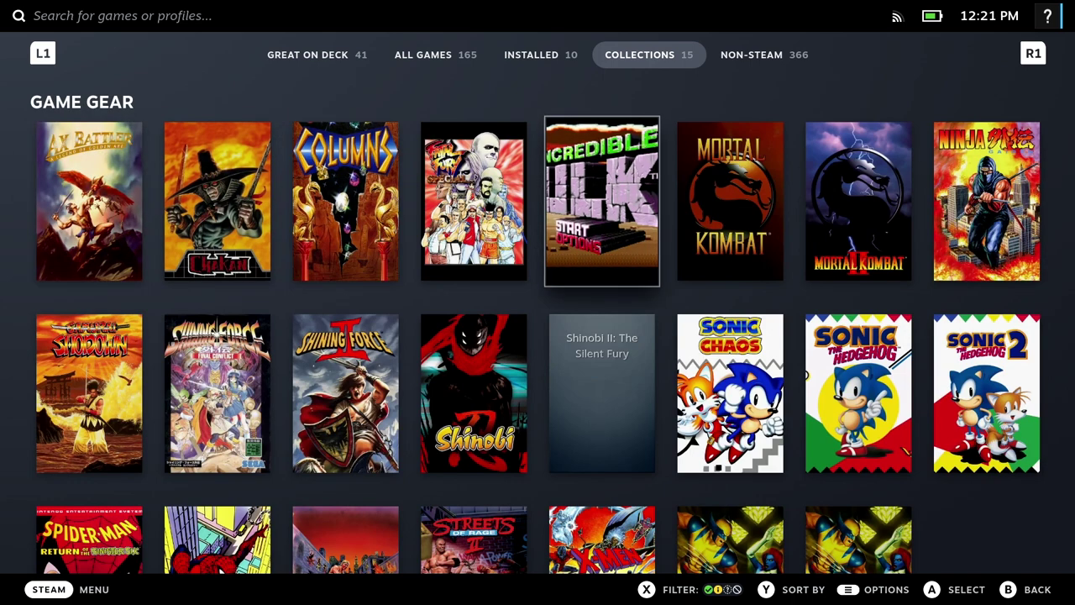
pyautogui.press('Return')
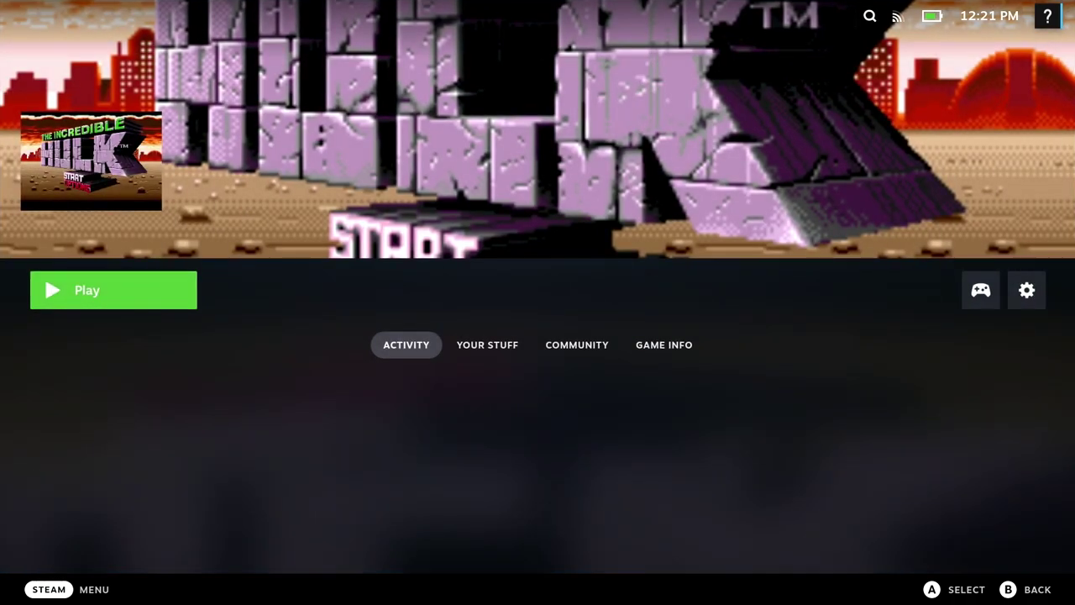
# Step: Leave the game page and switch the library view to the Non-Steam games
pyautogui.press('Escape')
pyautogui.press('Down')
pyautogui.press('Down')
pyautogui.press('Up')
pyautogui.press('Up')
pyautogui.press('pagedown')
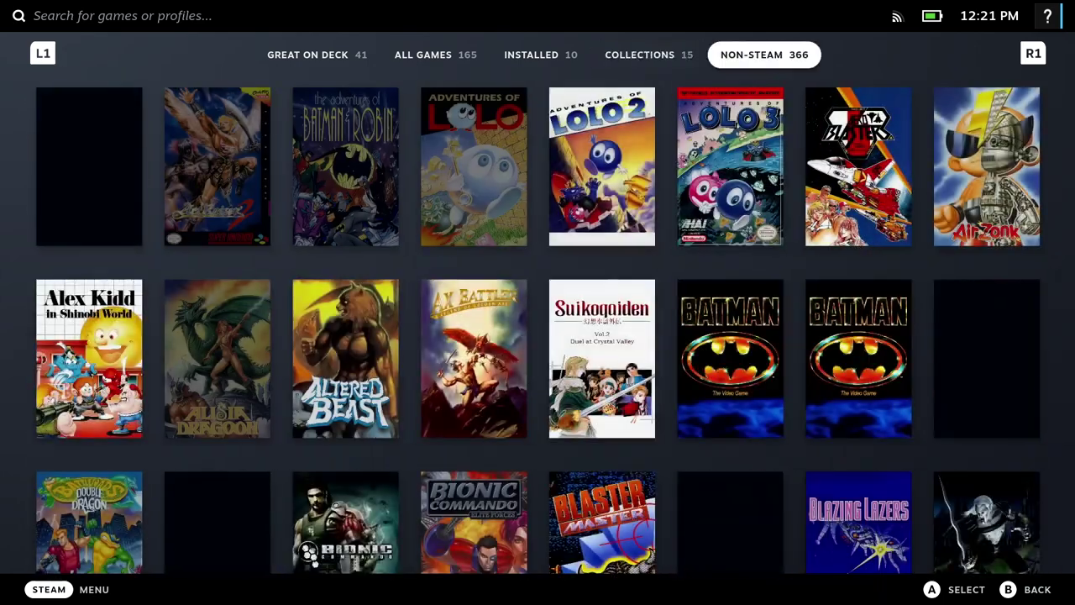
# Step: Switch the library view to the Collections and move the selection to the Game Gear collection
pyautogui.press('pageup')
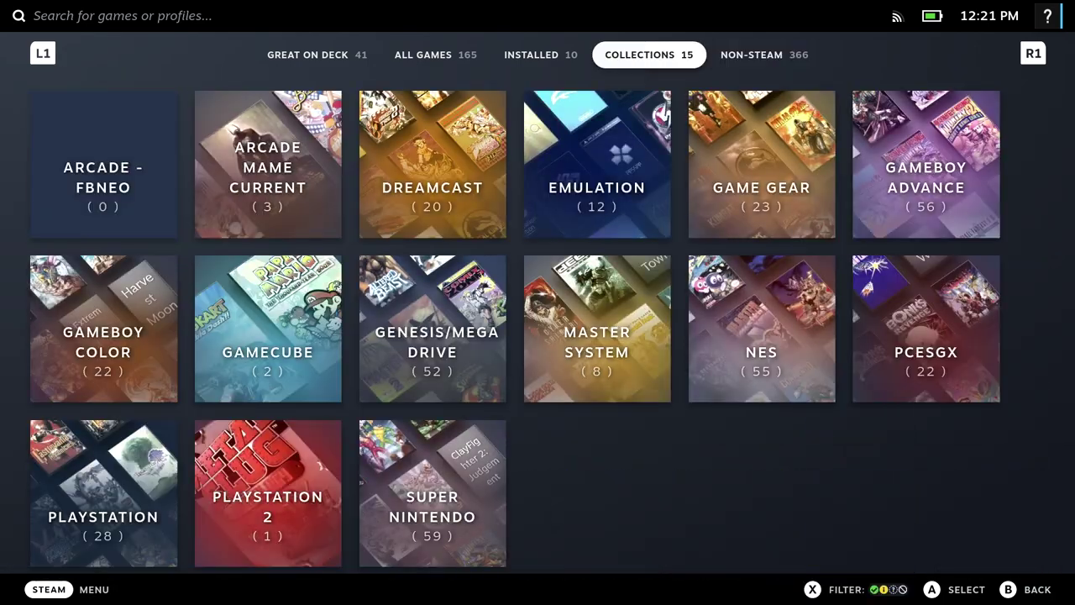
pyautogui.press('Down')
pyautogui.press('Right')
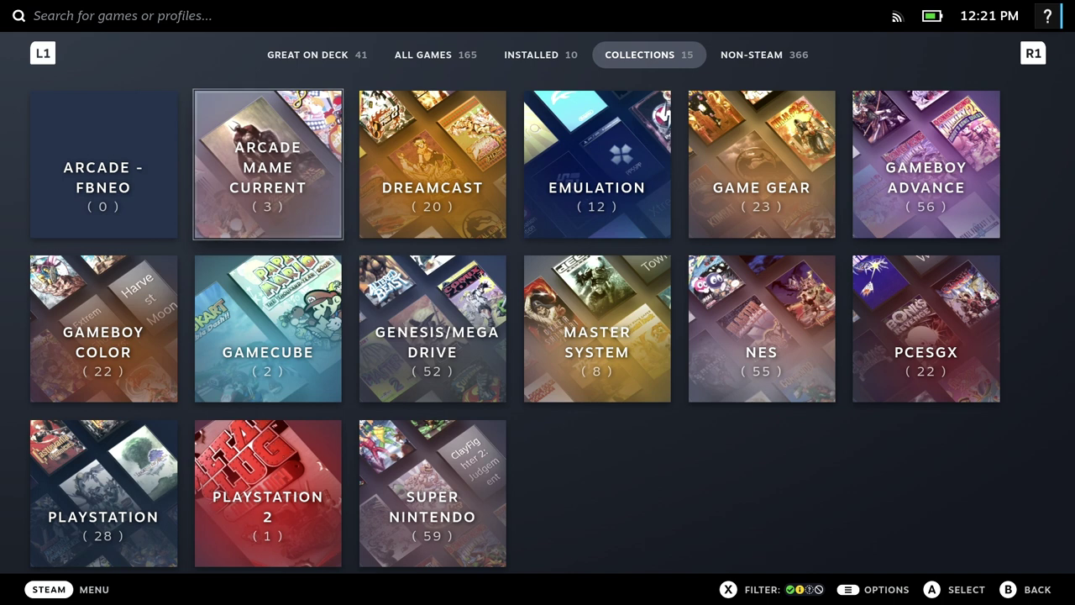
pyautogui.press('Right')
pyautogui.press('Right')
pyautogui.press('Right')
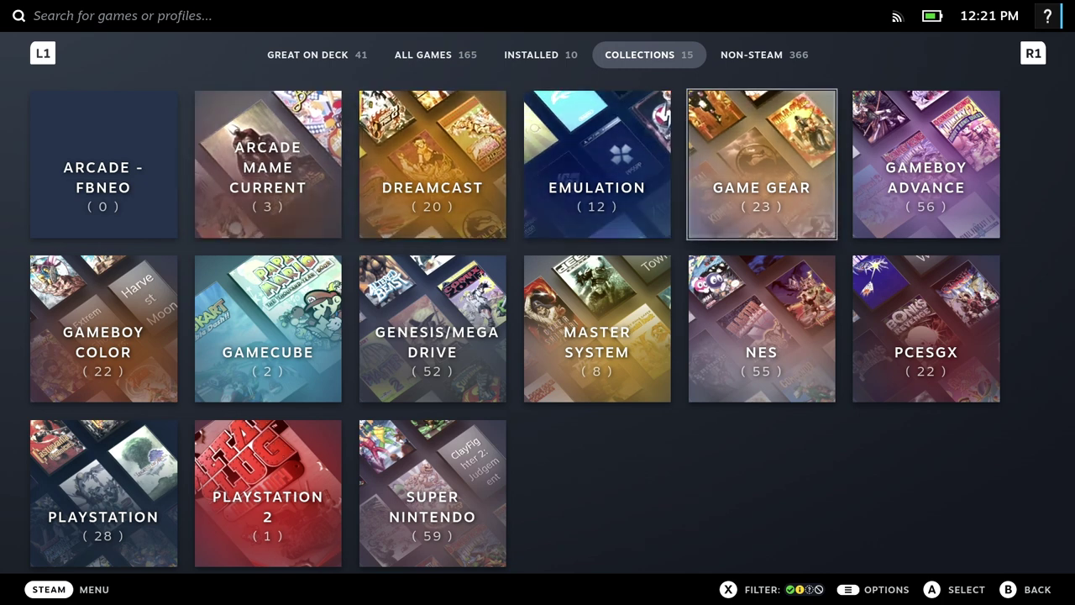
# Step: Look through the emulated-system collections, from Genesis/Mega Drive and PCESGX to Dreamcast, Emulation and Gameboy Advance
pyautogui.press('Down')
pyautogui.press('Down')
pyautogui.press('Left')
pyautogui.press('Up')
pyautogui.press('Right')
pyautogui.press('Right')
pyautogui.press('Left')
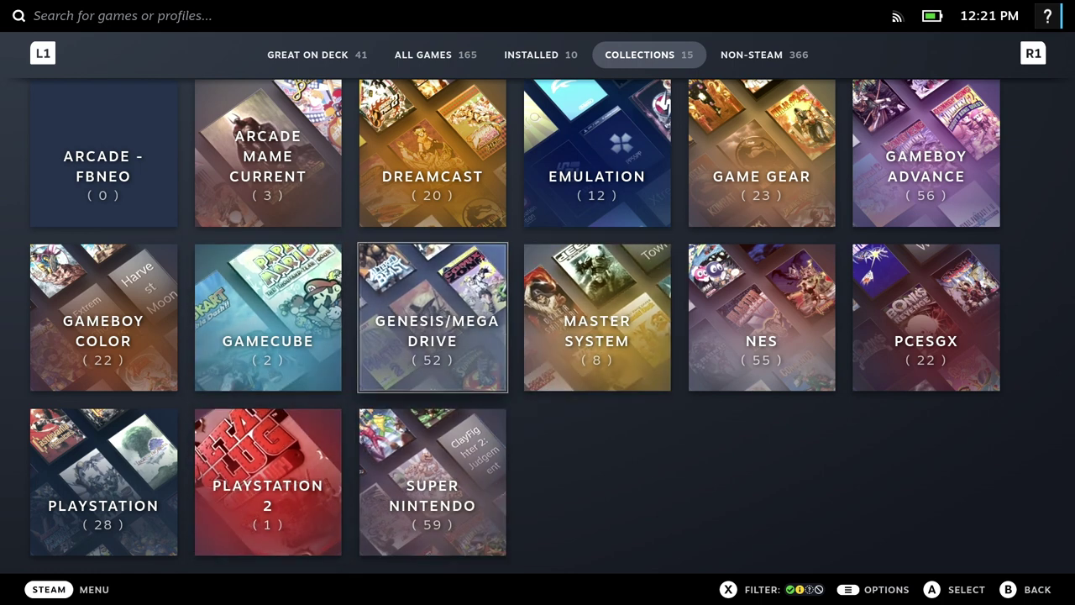
pyautogui.press('Right')
pyautogui.press('Right')
pyautogui.press('Right')
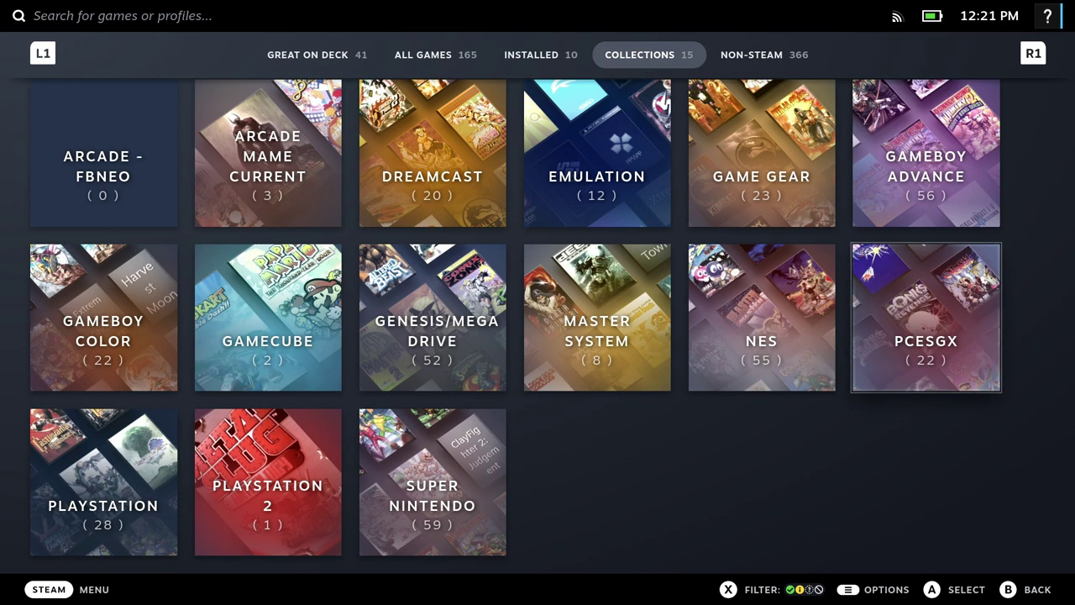
pyautogui.press('Left')
pyautogui.press('Left')
pyautogui.press('Left')
pyautogui.press('Down')
pyautogui.press('Up')
pyautogui.press('Up')
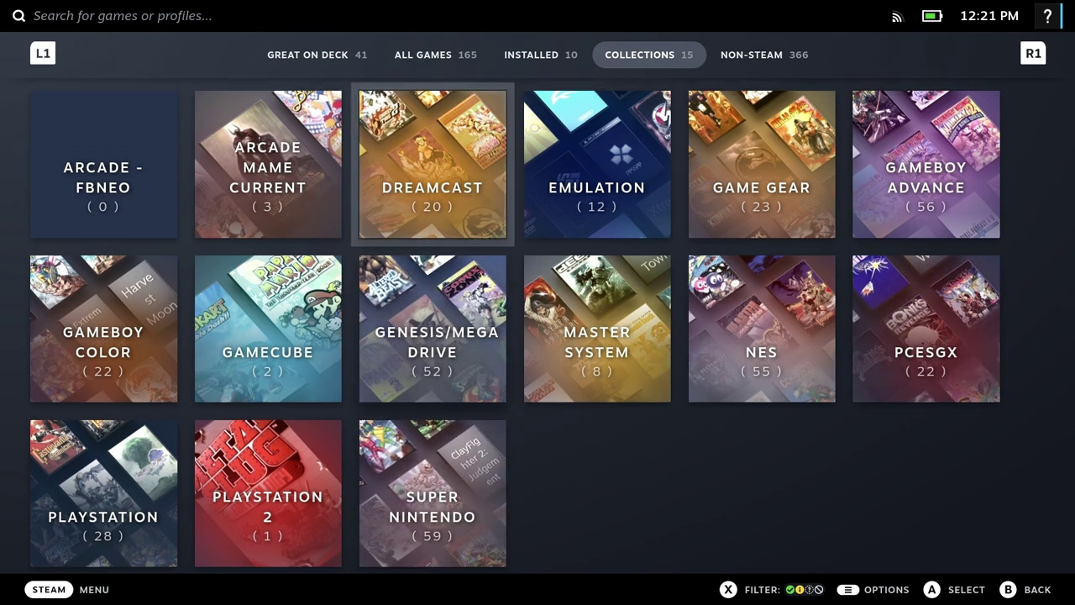
pyautogui.press('Down')
pyautogui.press('Down')
pyautogui.press('Up')
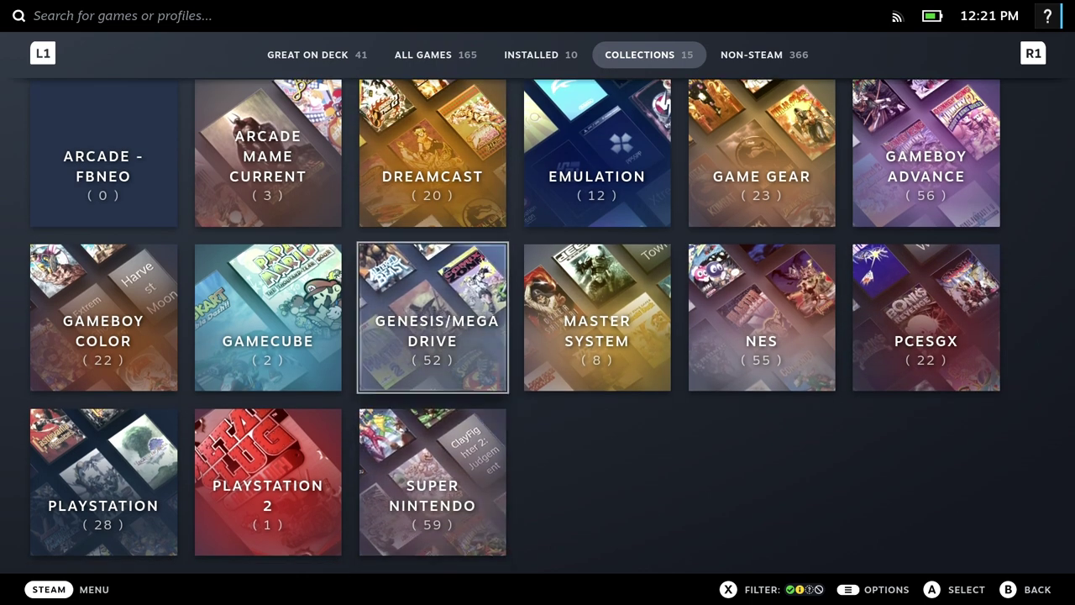
pyautogui.press('Up')
pyautogui.press('Down')
pyautogui.press('Down')
pyautogui.press('Up')
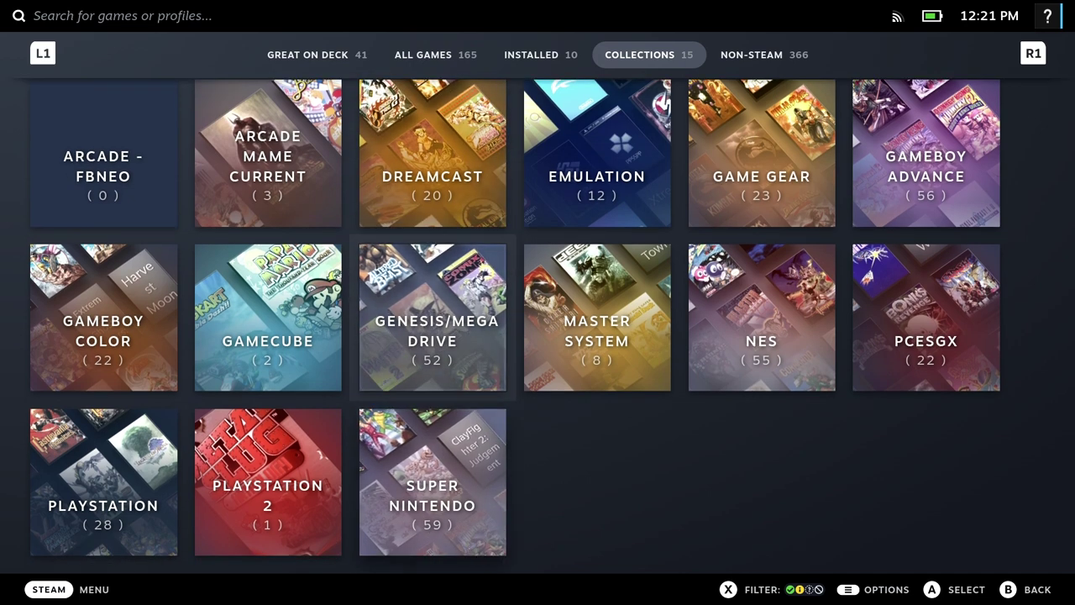
pyautogui.press('Up')
pyautogui.press('Right')
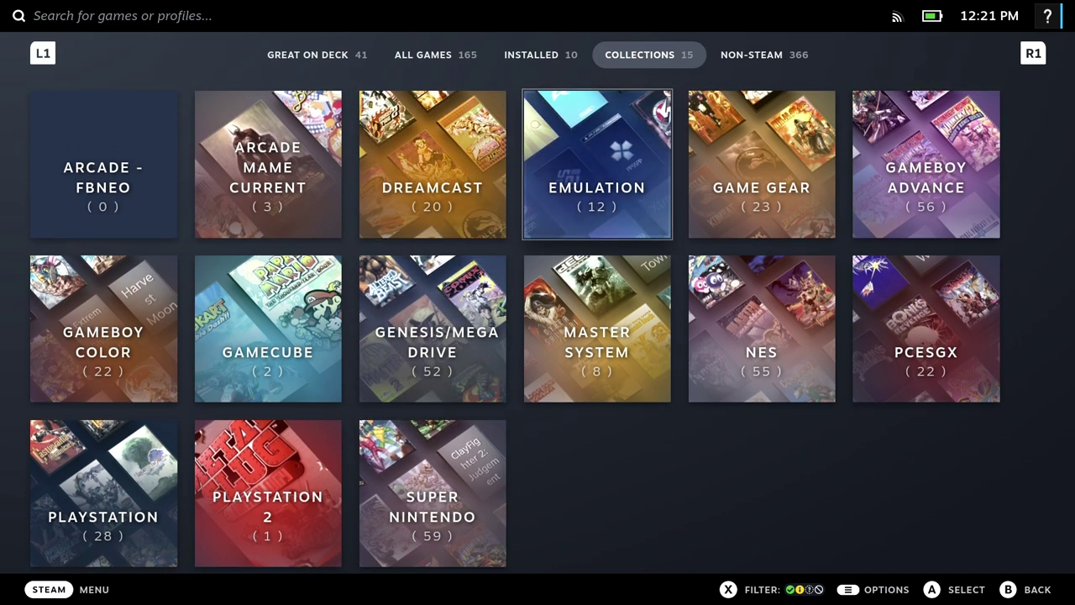
pyautogui.press('Right')
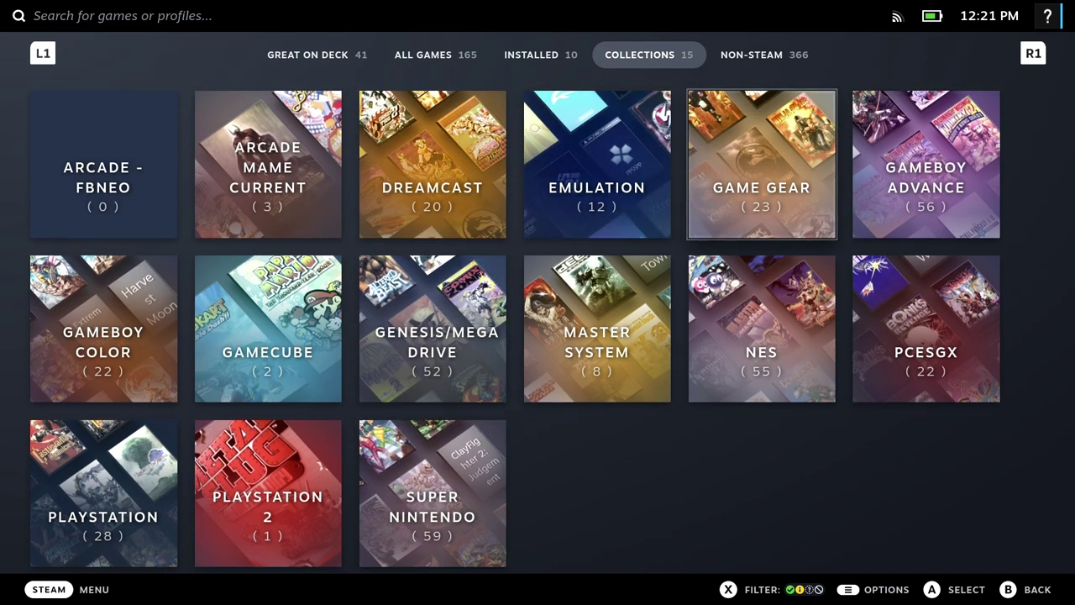
pyautogui.press('Right')
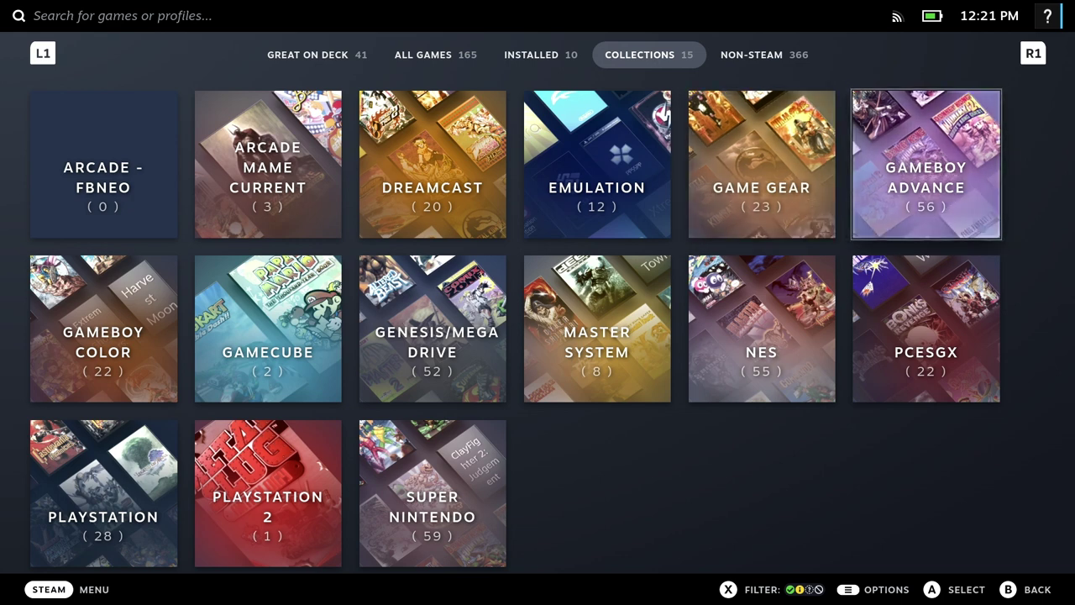
# Step: Open the Game Gear collection and move the selection to Chakan
pyautogui.press('Left')
pyautogui.press('Up')
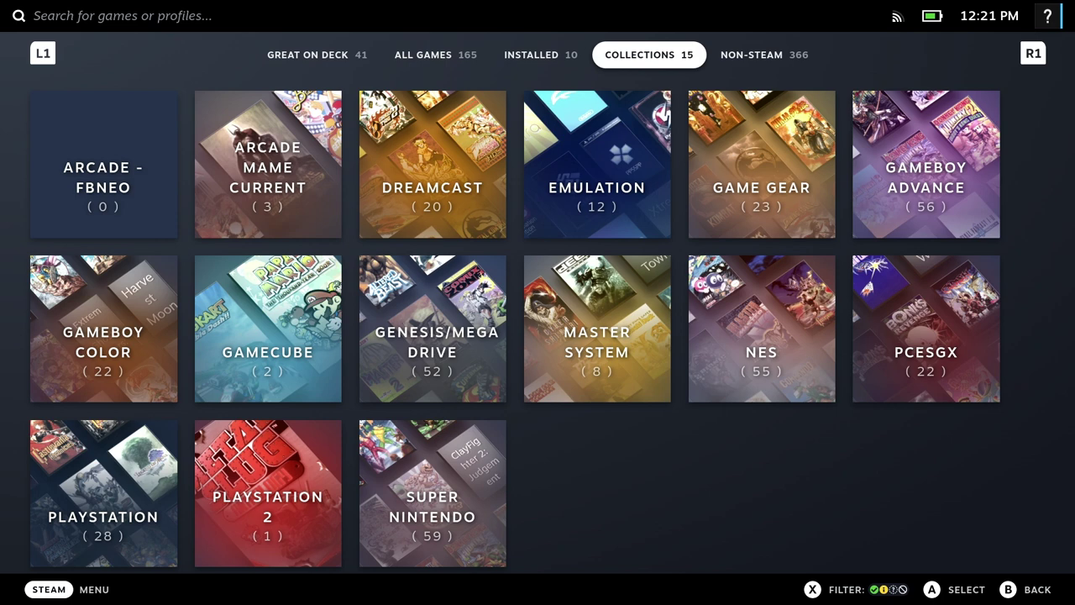
pyautogui.press('Down')
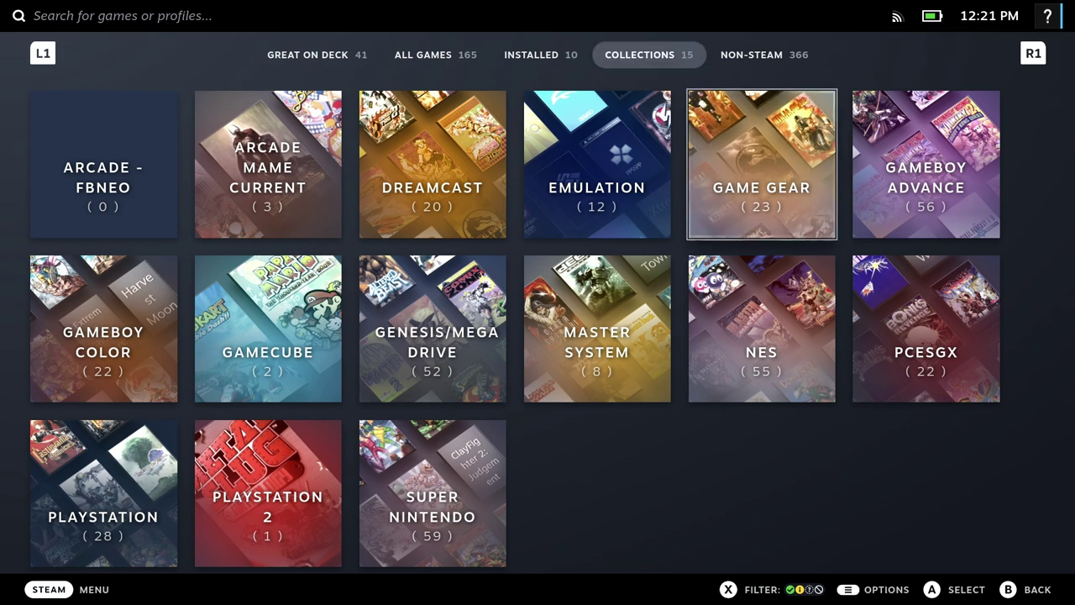
pyautogui.press('Return')
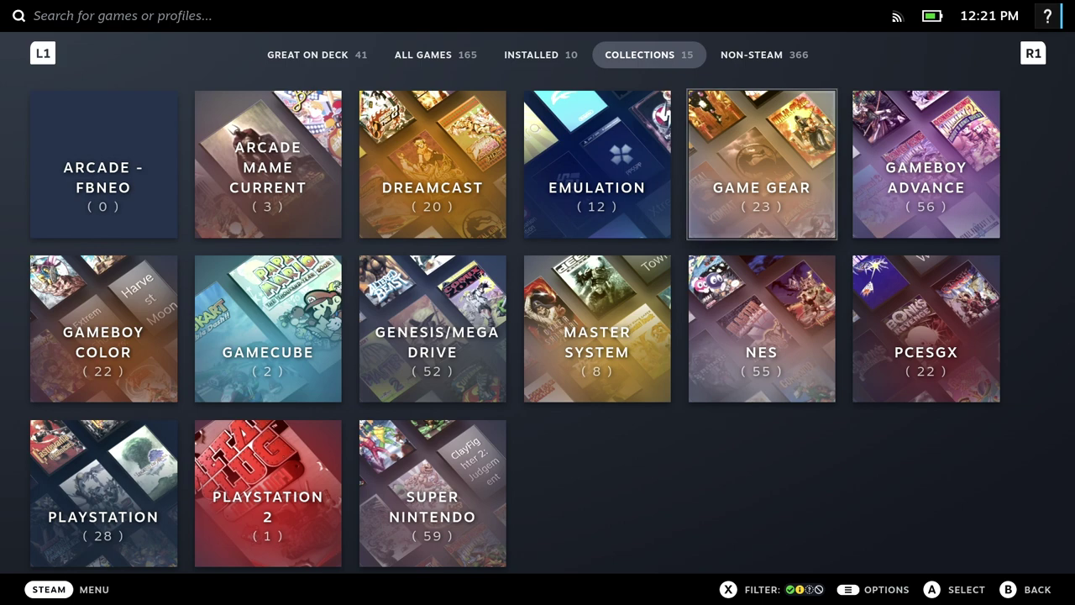
pyautogui.press('Right')
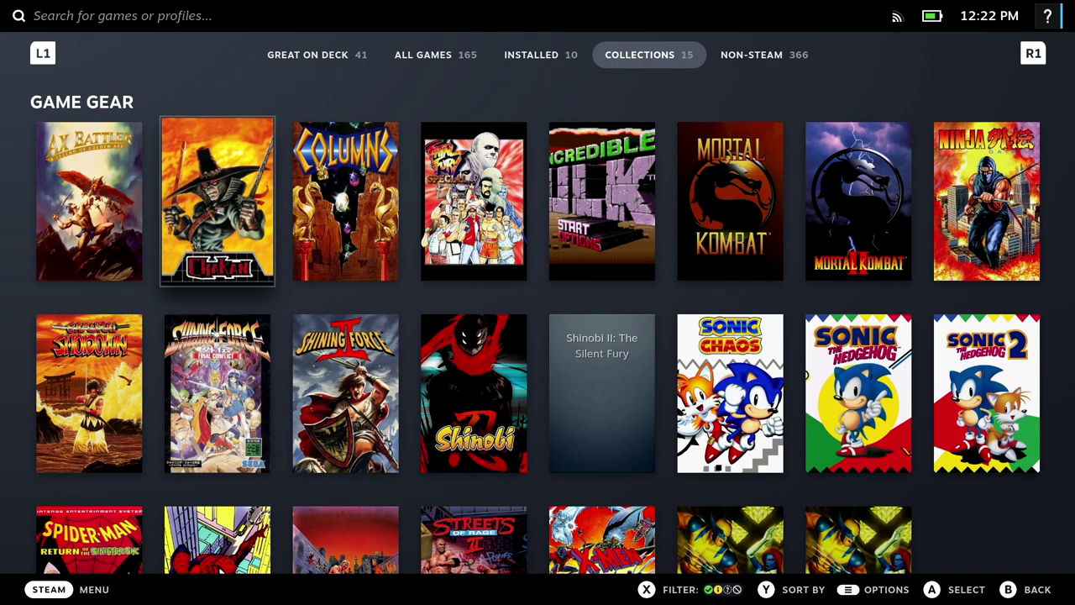